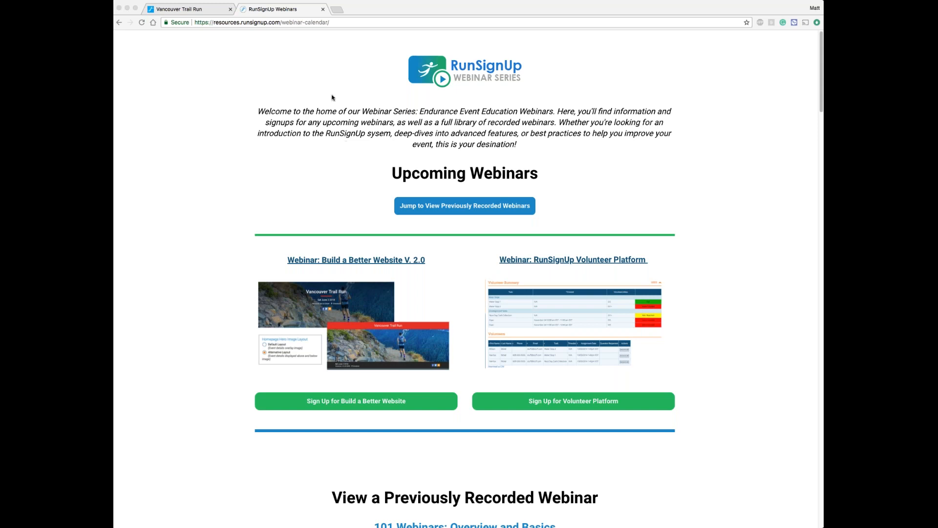
Step: Review the public Vancouver Trail Run race page, from the events through the description, course details and parking sections
click(195, 9)
click(195, 9)
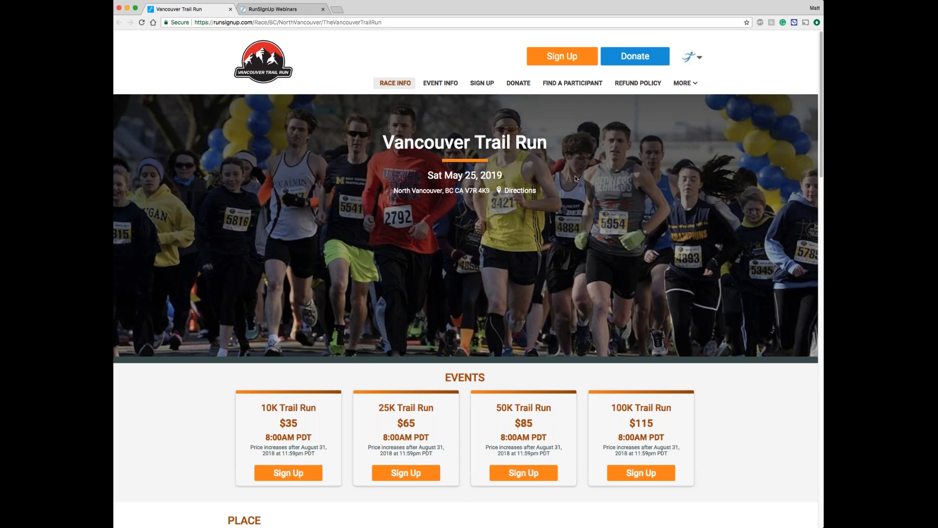
scroll(576, 179, down, 1)
scroll(576, 179, down, 3)
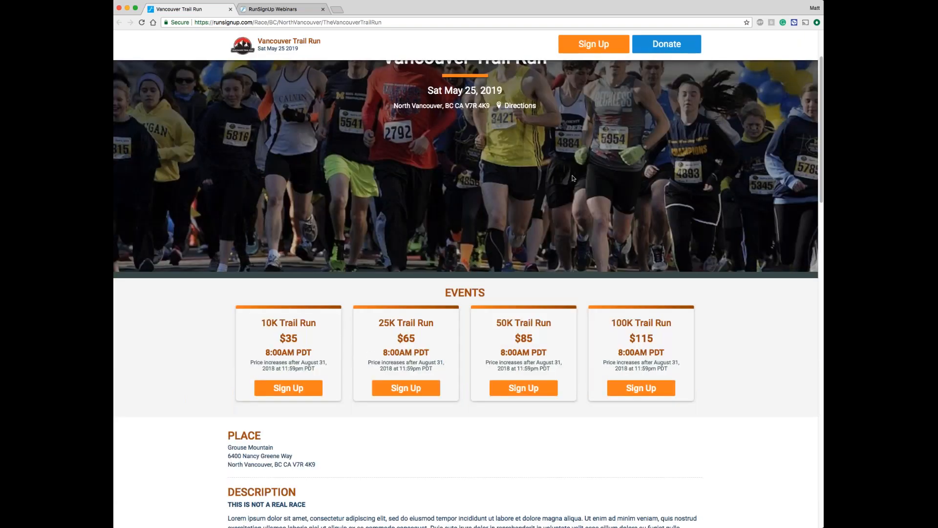
scroll(573, 178, down, 5)
scroll(574, 179, down, 5)
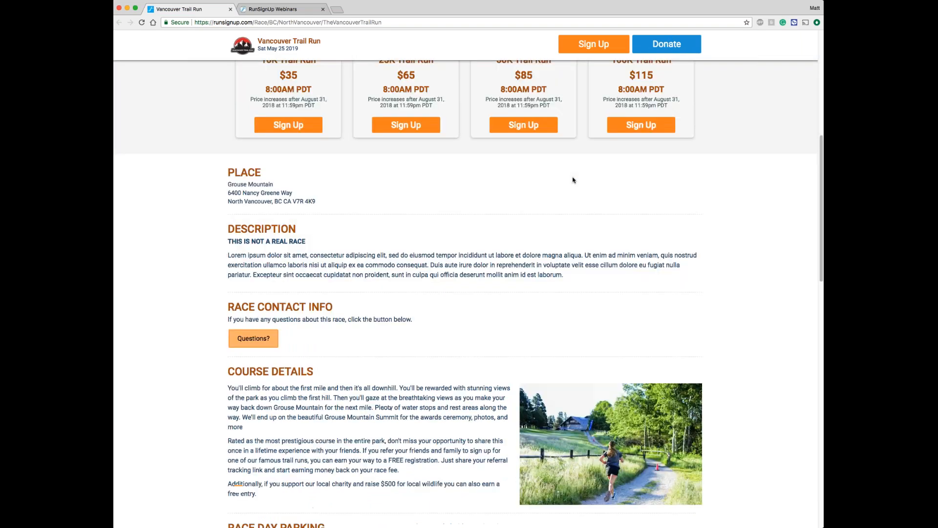
scroll(574, 180, down, 5)
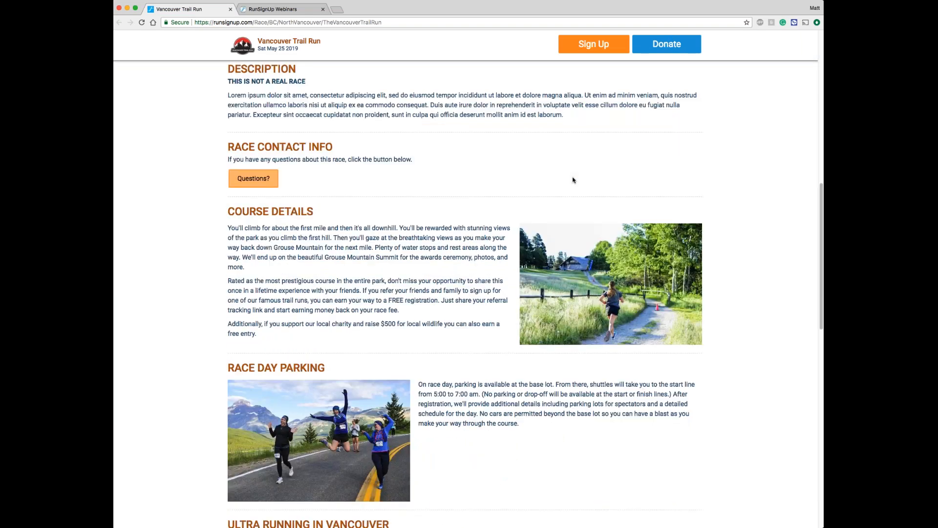
scroll(574, 180, down, 7)
scroll(571, 177, up, 9)
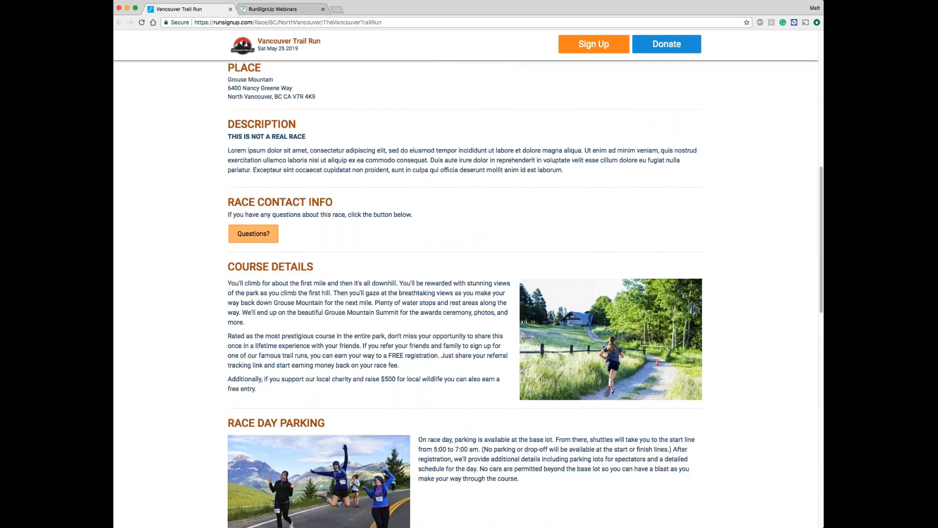
scroll(469, 279, up, 15)
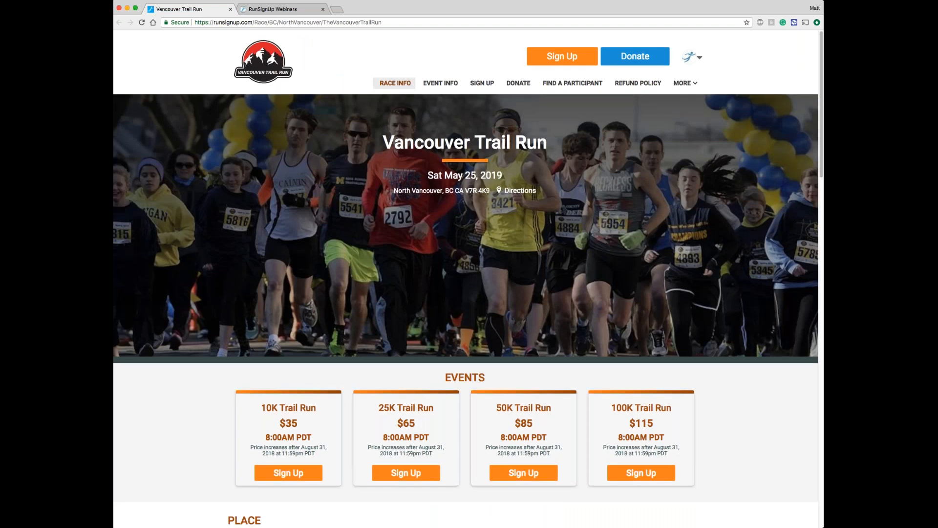
Step: Open the Vancouver Trail Run race dashboard, launch the public race website from it, and return to the dashboard
click(692, 63)
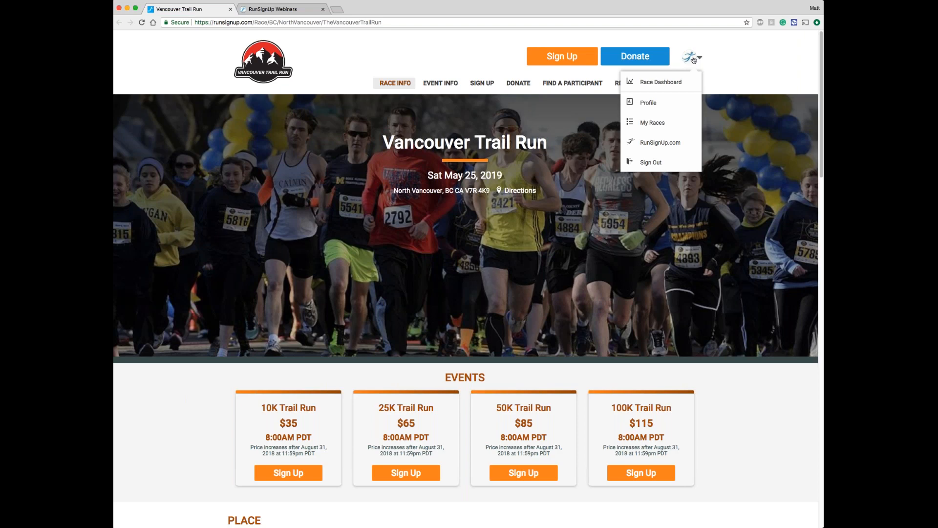
click(679, 83)
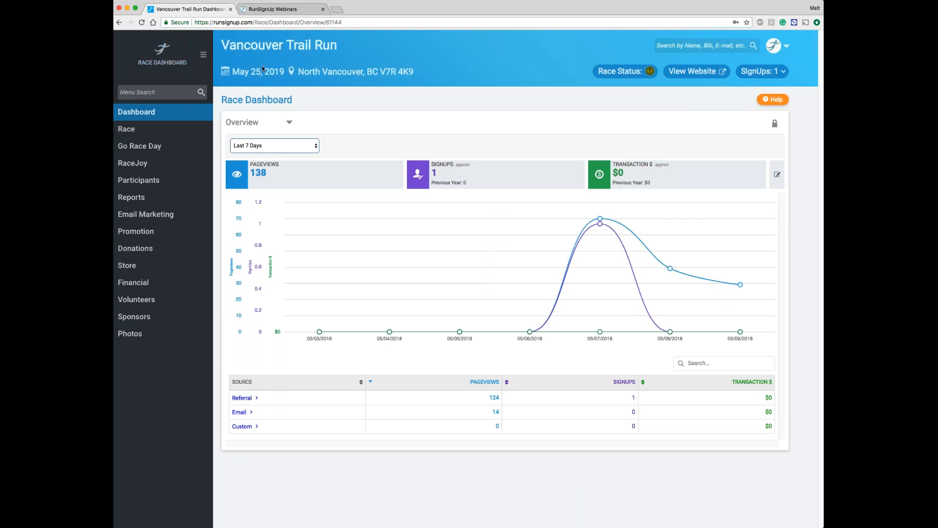
click(700, 75)
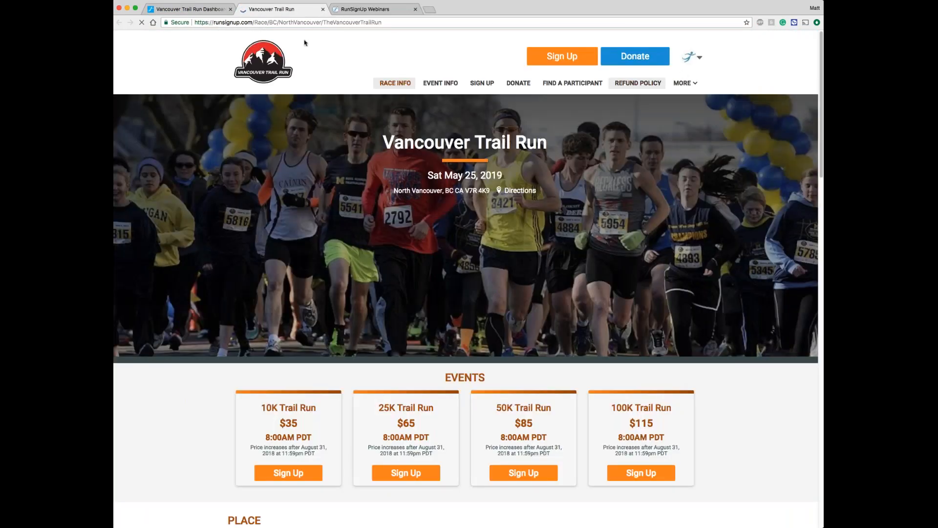
click(179, 11)
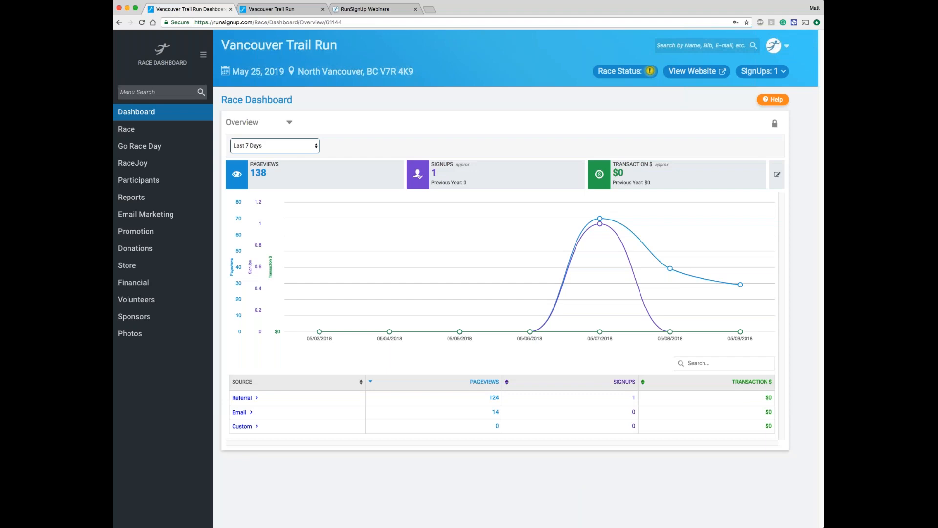
Step: Search the dashboard menu for "page" and clear the search
text(page)
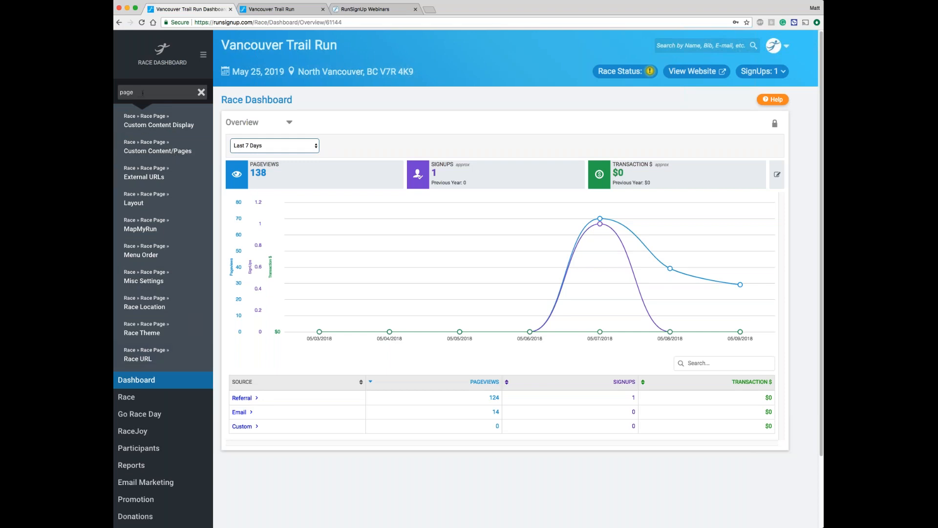
double_click(142, 93)
key(BackSpace)
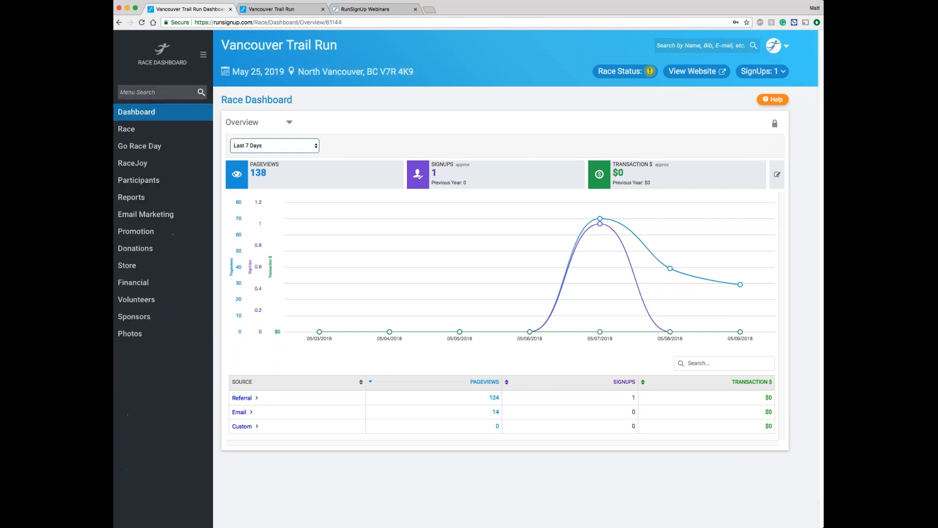
Step: Open the Race Theme settings for the race page
click(143, 132)
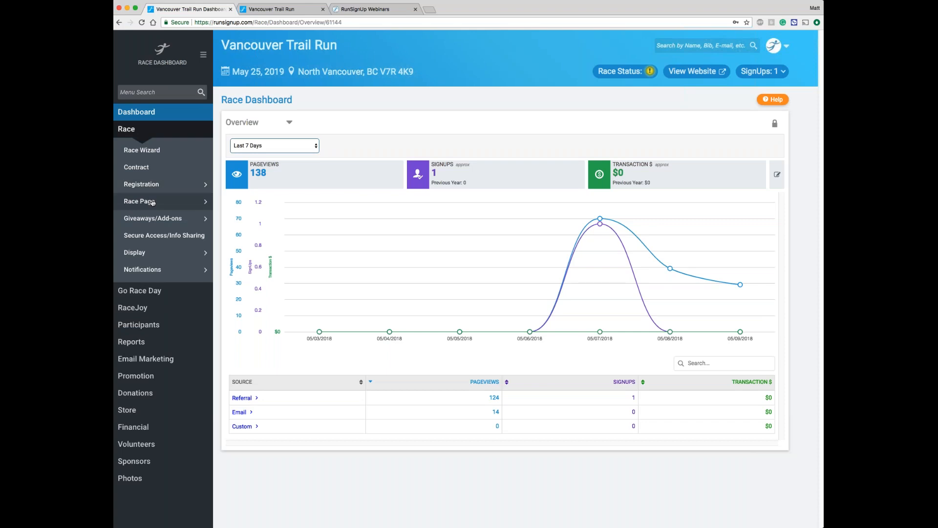
mouse_move(152, 202)
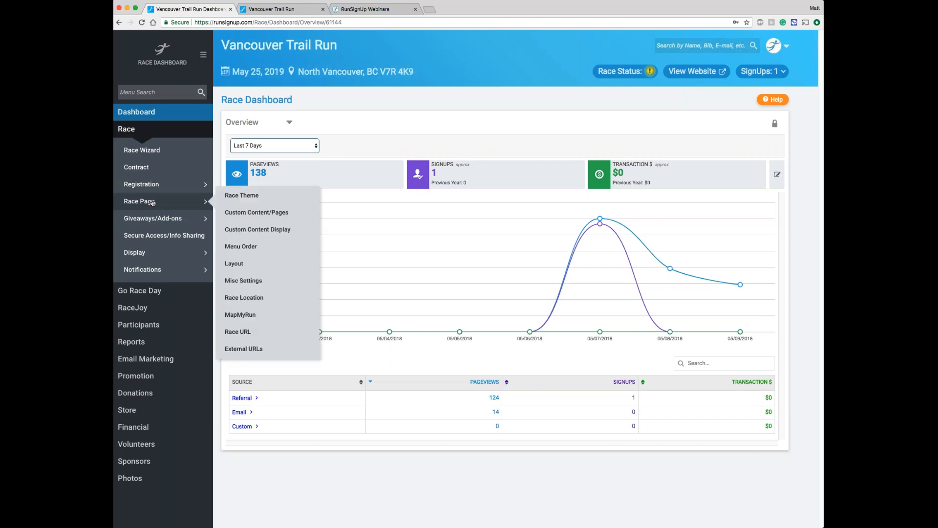
click(258, 197)
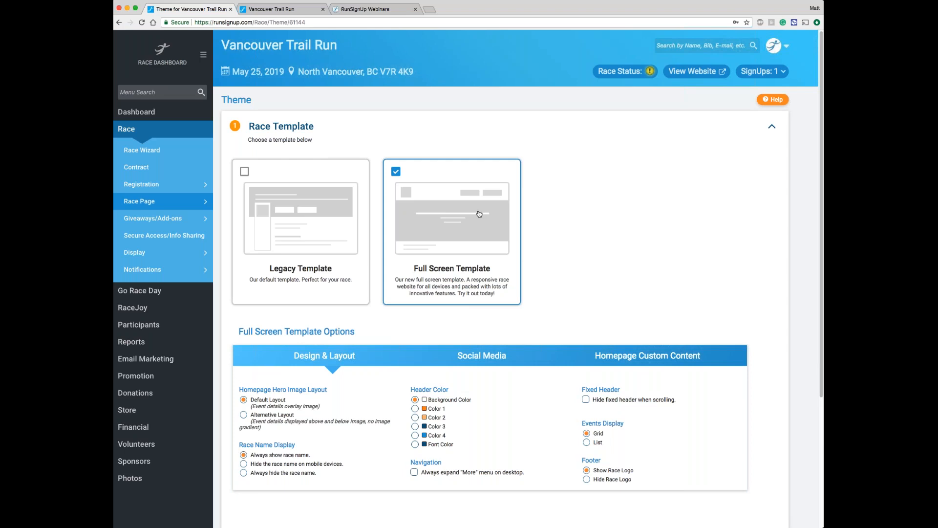
Step: Set the homepage hero image to Alternative Layout and the events display to List, and save the theme setup
scroll(479, 214, down, 3)
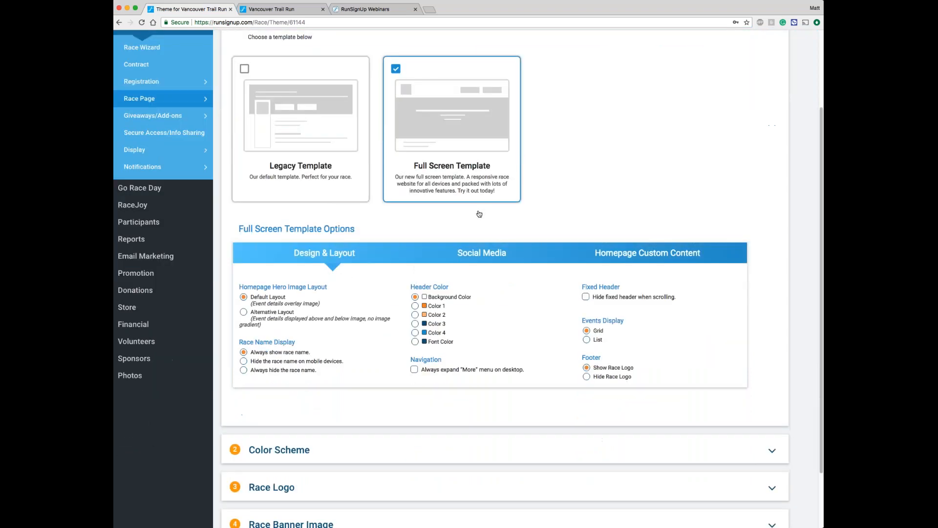
scroll(479, 214, down, 2)
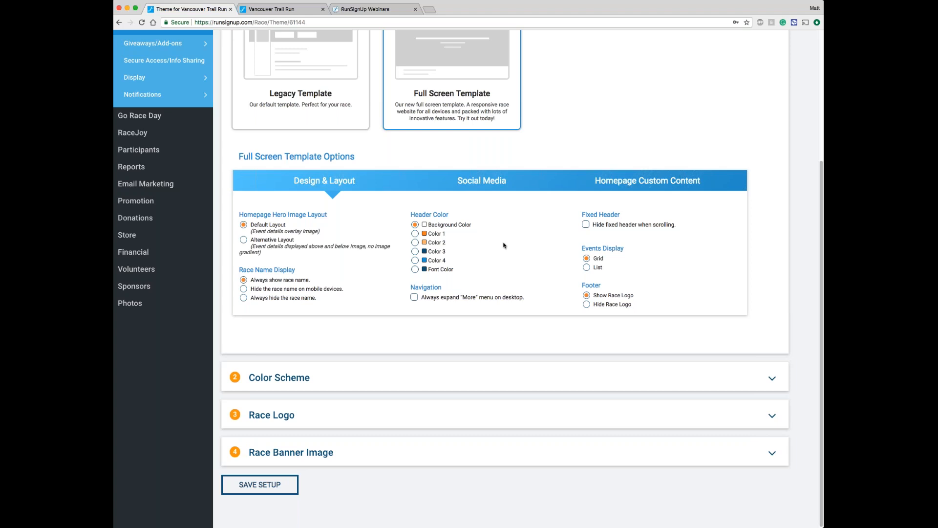
click(287, 242)
click(599, 268)
click(261, 486)
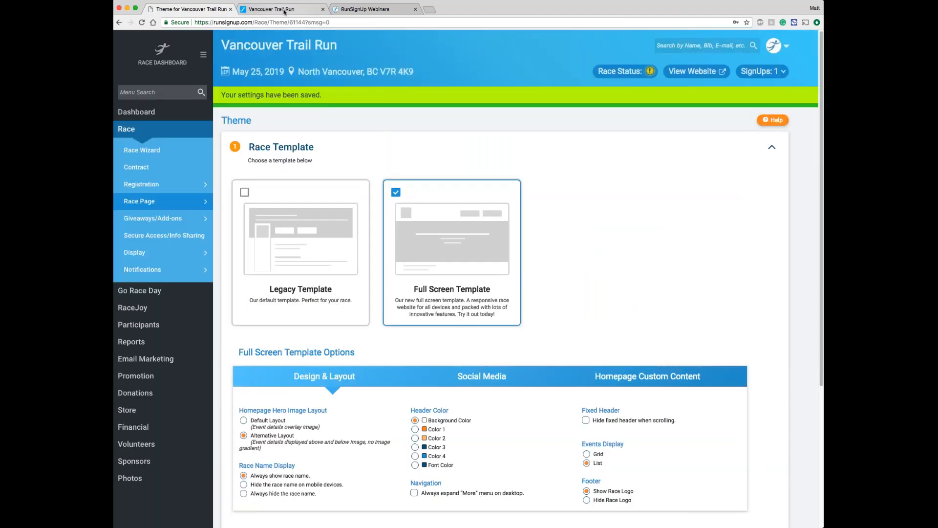
Step: Reload the public race website to check the hero image and events list, and close that page
click(284, 11)
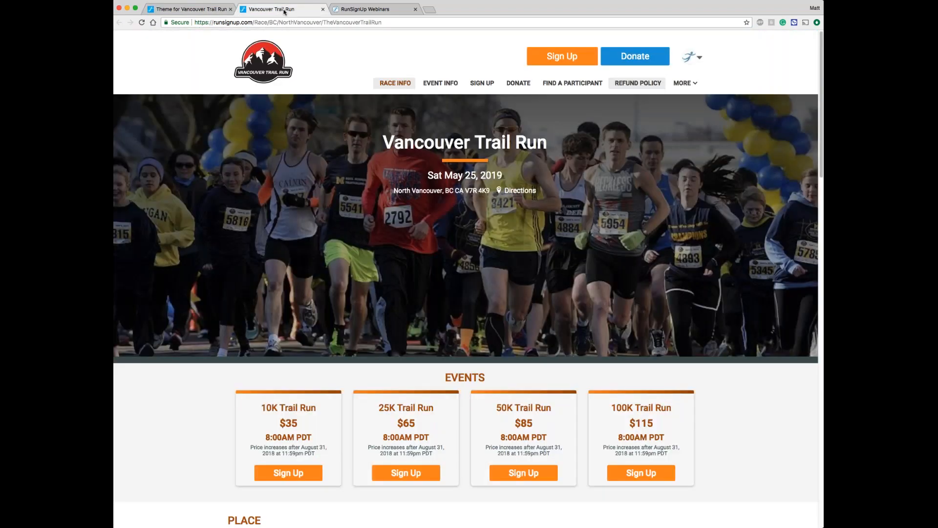
click(294, 21)
key(Return)
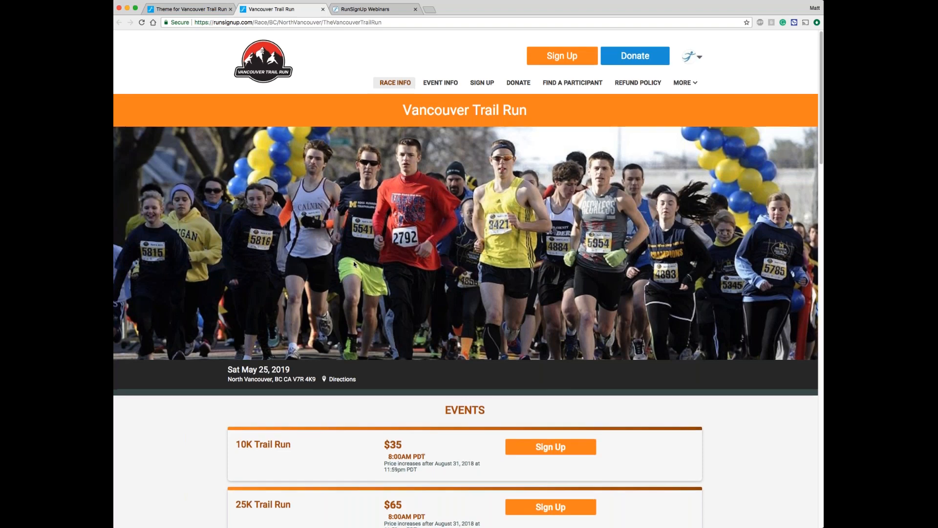
scroll(353, 261, down, 5)
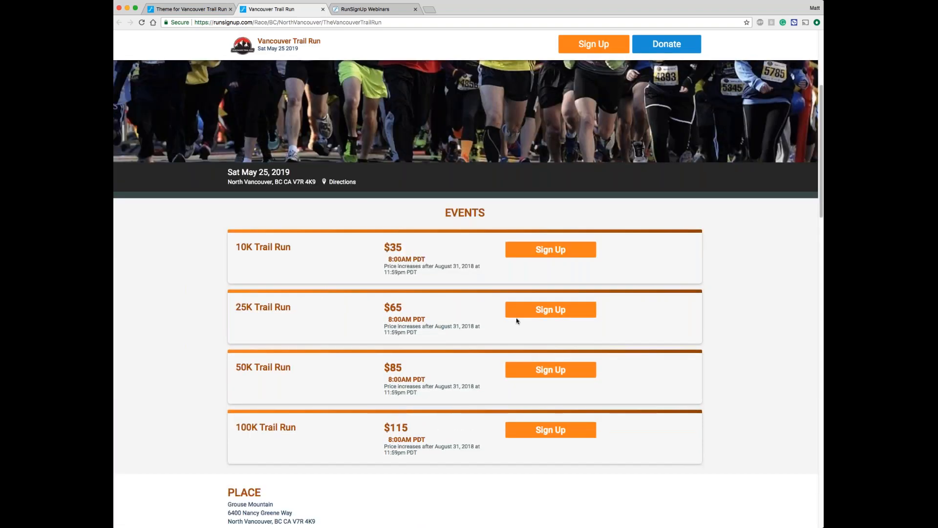
scroll(387, 247, up, 1)
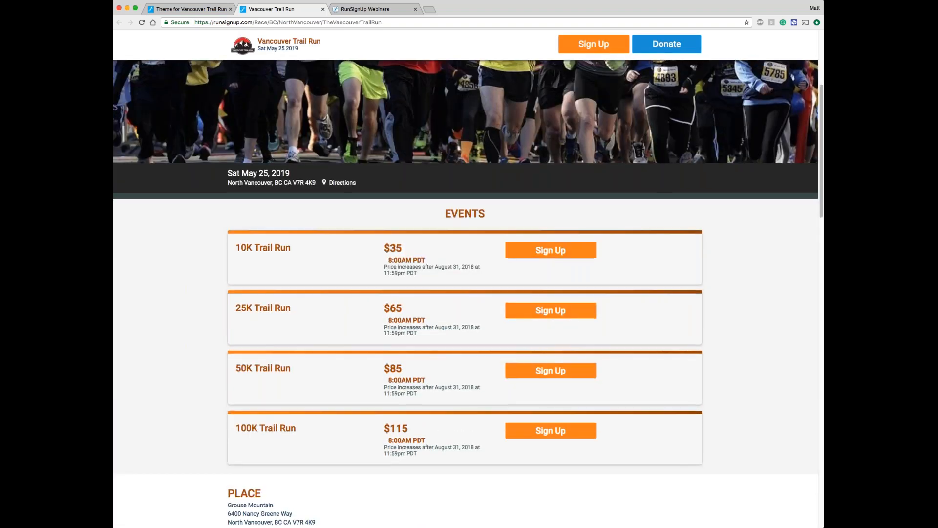
scroll(465, 279, up, 5)
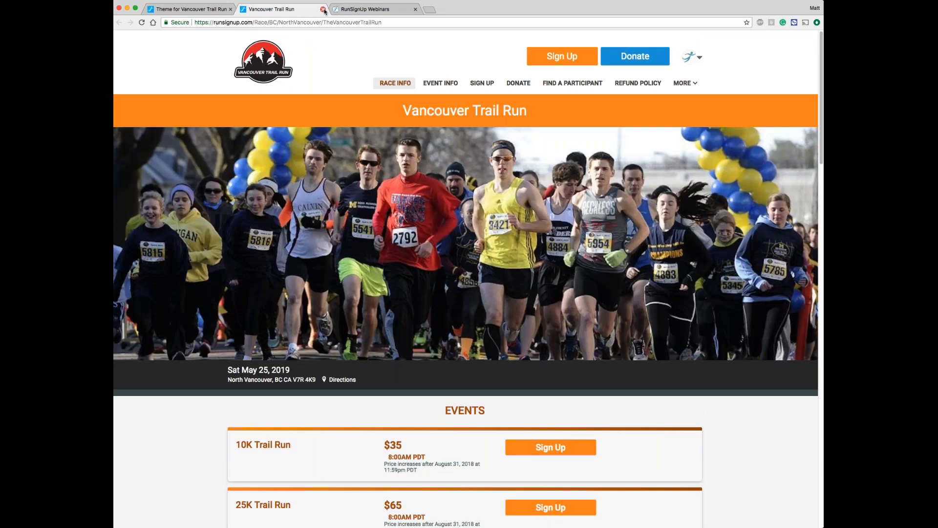
click(323, 9)
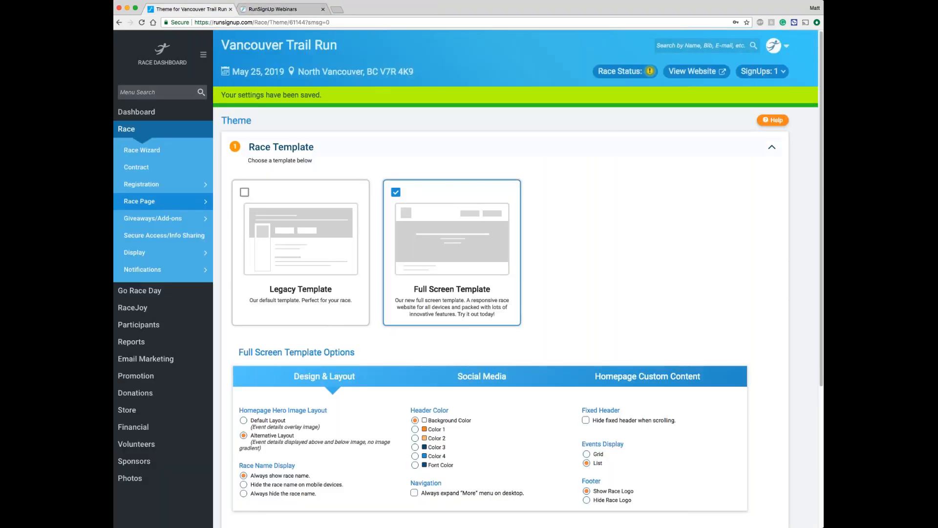
Step: Enter "runsignup" as the Facebook username in the Full Screen Template's social media options
scroll(586, 239, down, 3)
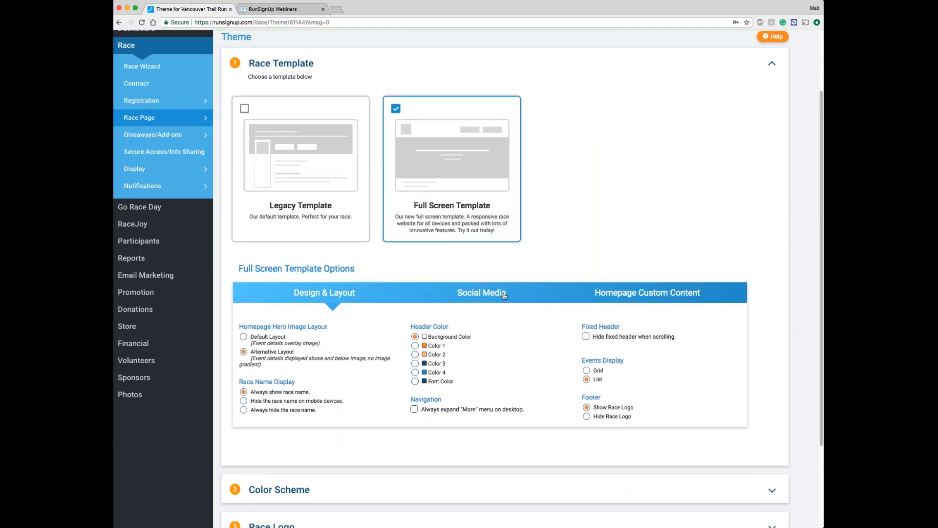
click(477, 296)
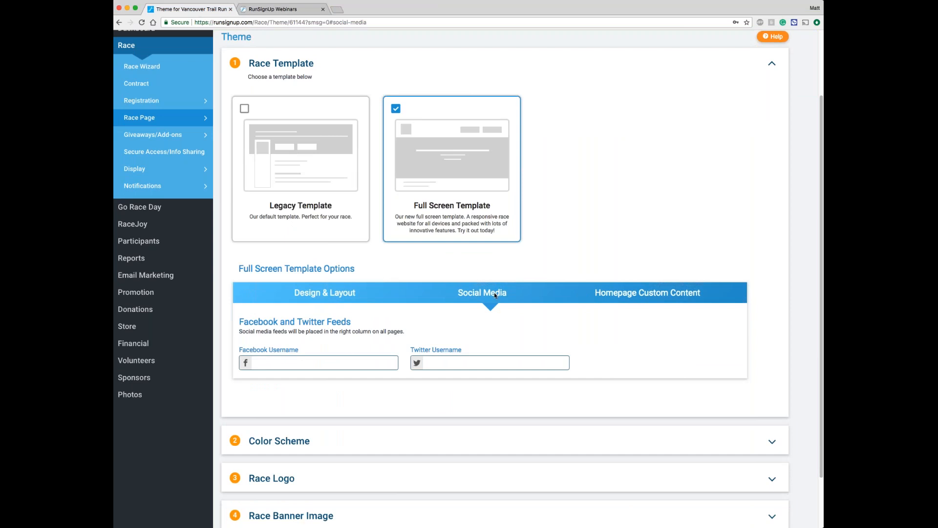
click(288, 362)
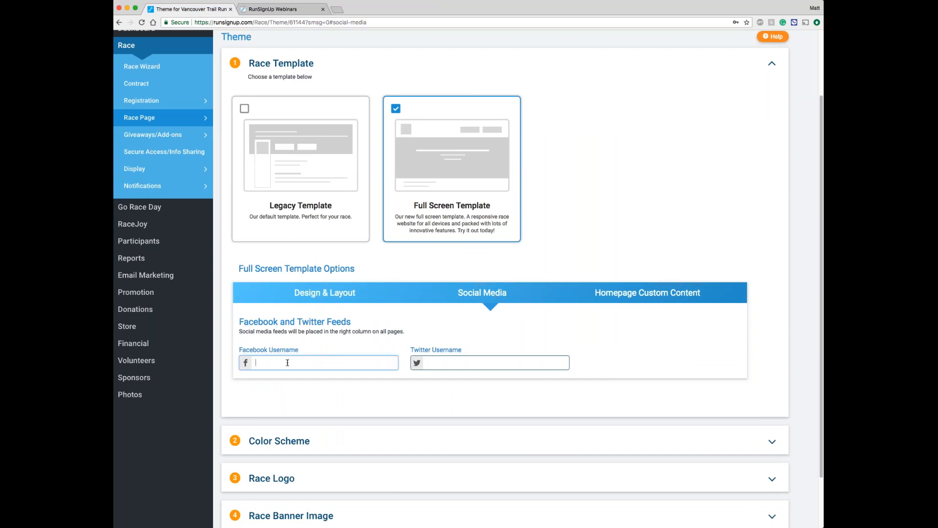
text(runsignup)
Step: Show the layout preview for the homepage's custom tagline and race day countdown
click(647, 293)
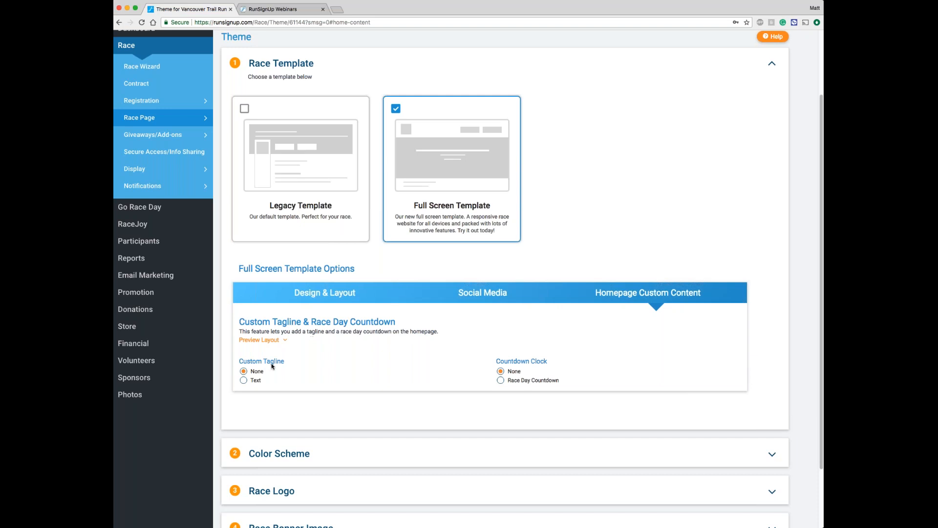
click(283, 341)
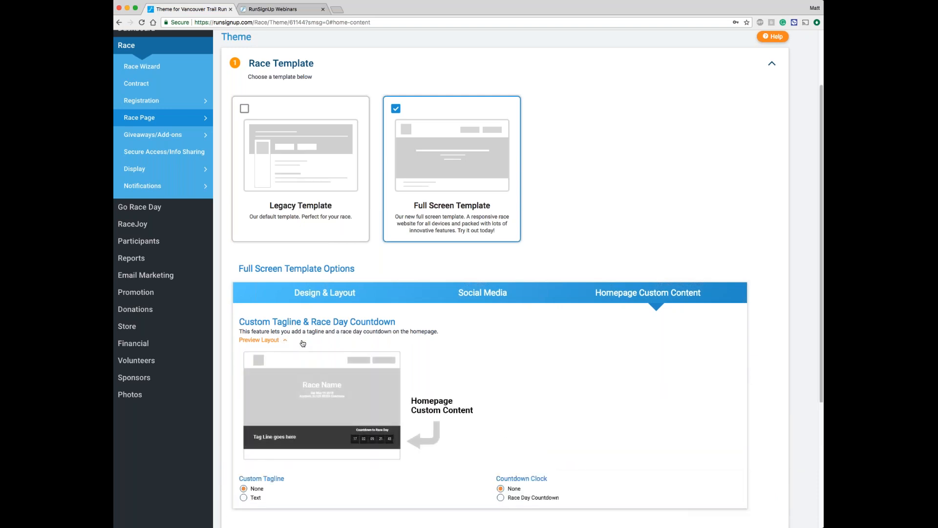
scroll(342, 352, down, 2)
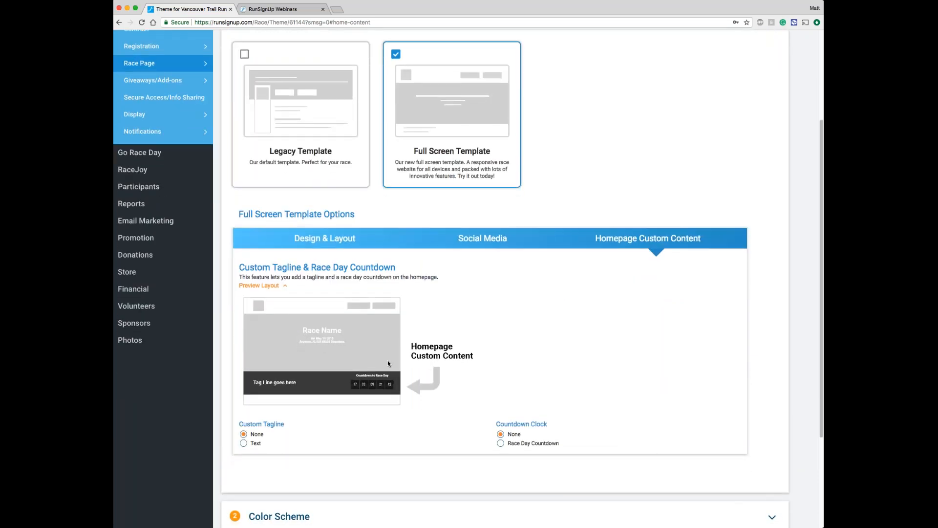
Step: Add a custom text tagline: "Challenge yourself to the race of a lifetime in a scenic location full of lions and tigers and bears."
click(256, 444)
scroll(296, 426, down, 1)
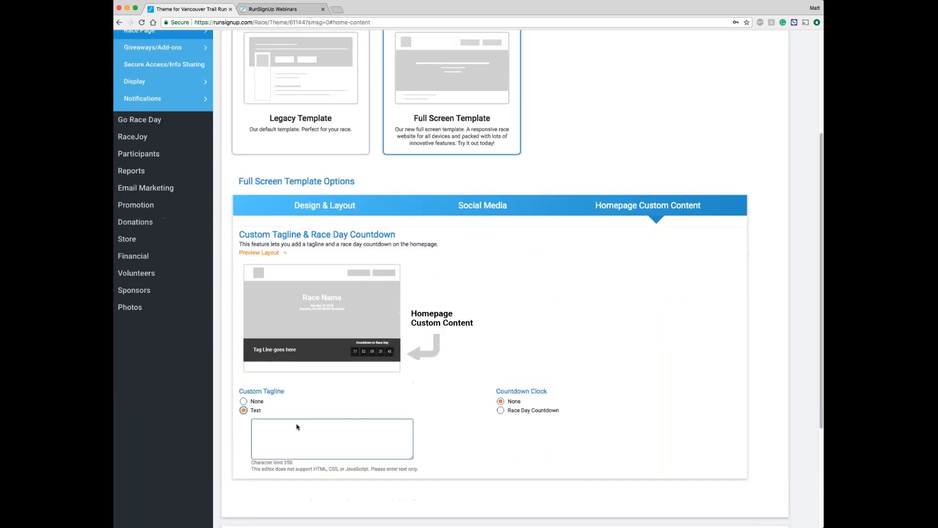
key(super+Tab)
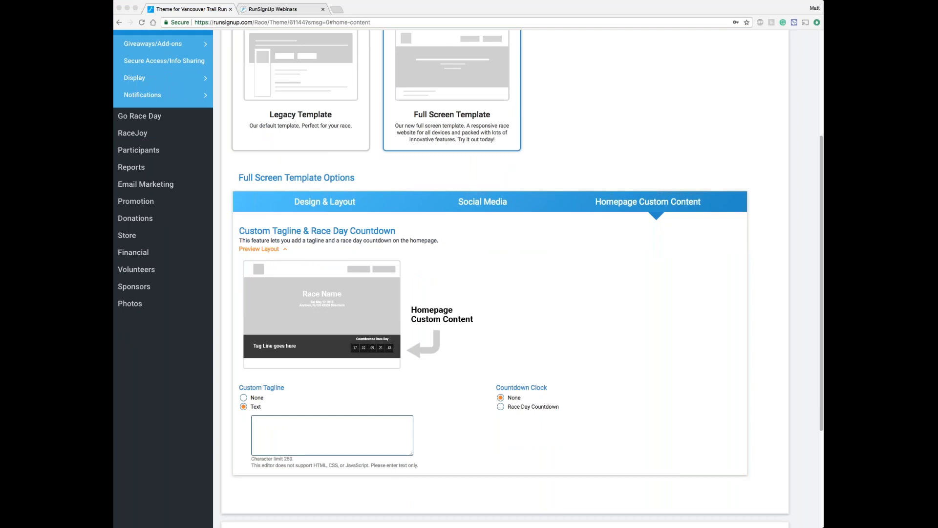
click(286, 424)
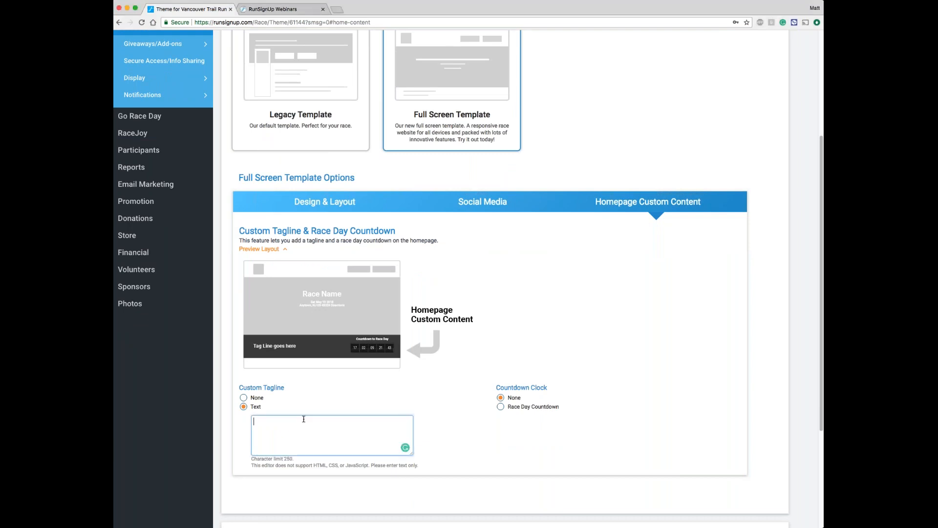
text(Challenge yourself to the race of a lifetime in a scenic location full of lions and tigers and bears.)
Step: Set the homepage countdown clock to Race Day Countdown and save the theme setup
click(519, 407)
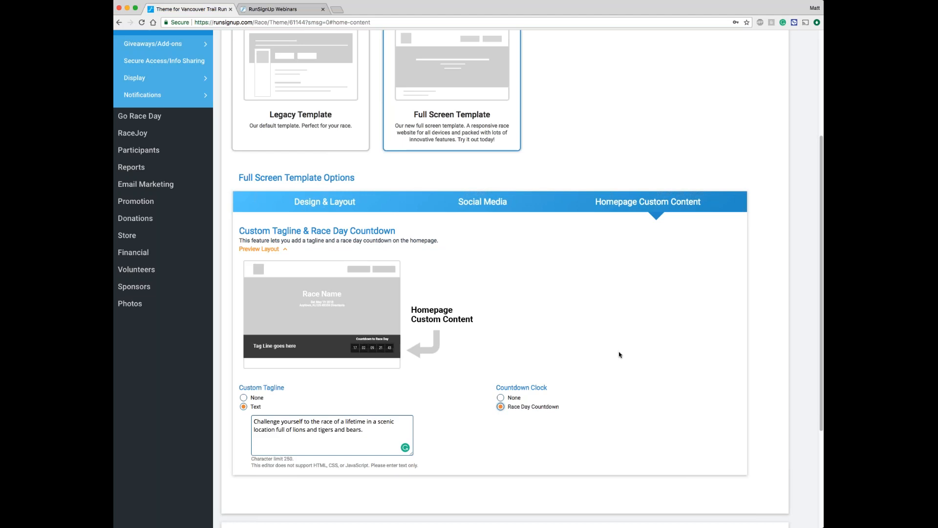
scroll(591, 353, down, 5)
click(258, 488)
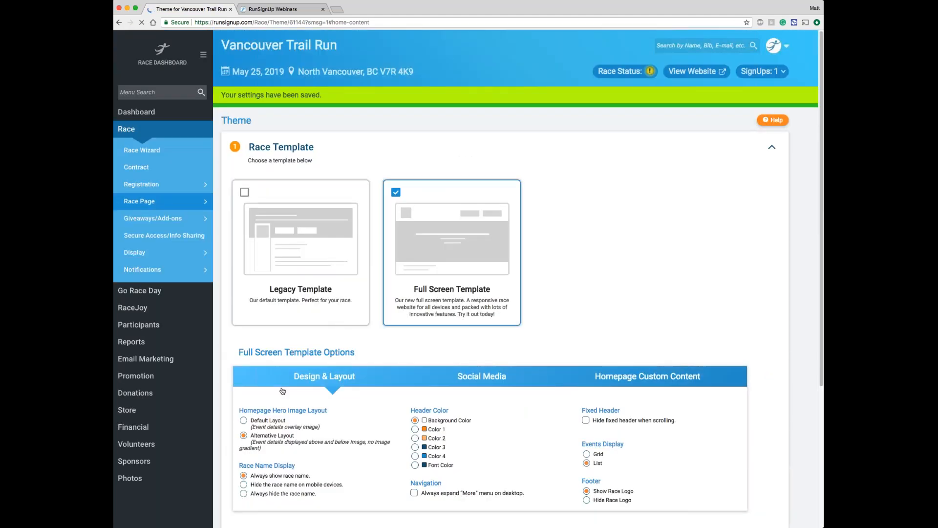
Step: View the live race website to check the tagline, race day countdown and Facebook feed, and close it again
scroll(506, 279, up, 3)
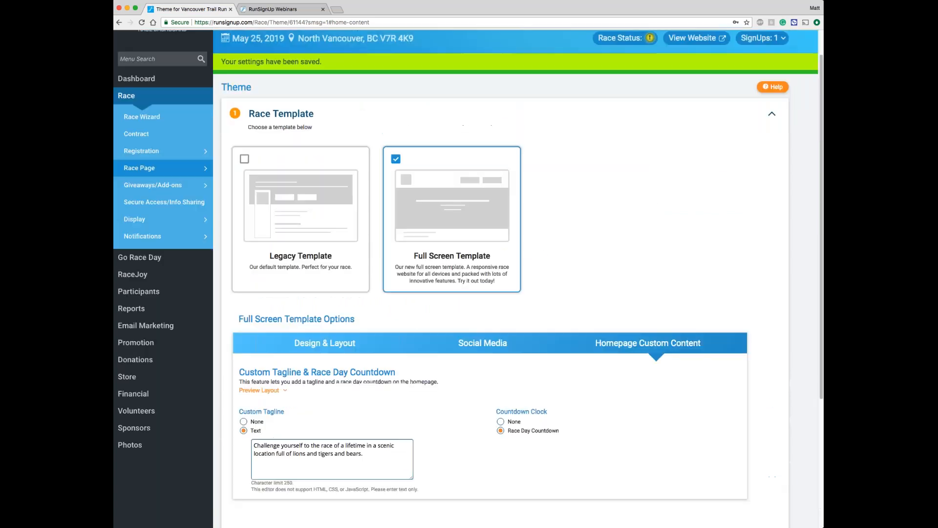
scroll(706, 72, up, 1)
click(706, 72)
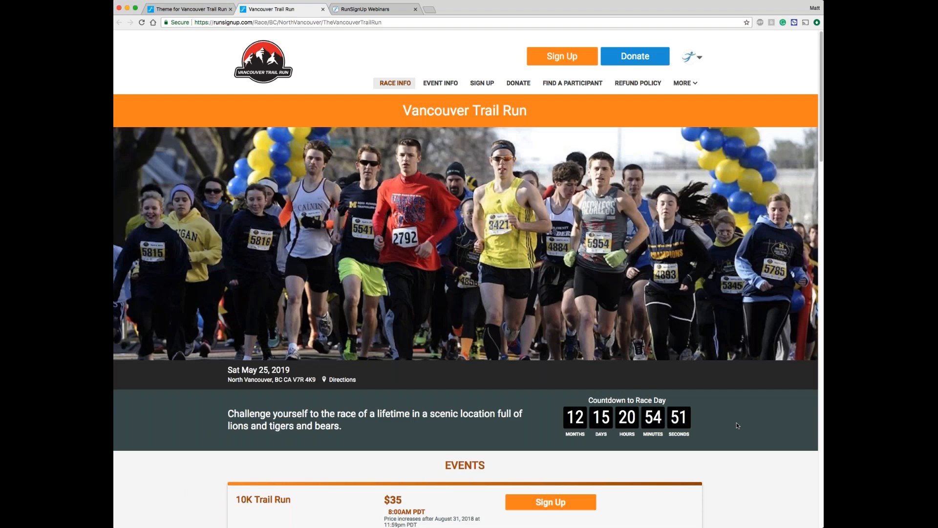
scroll(752, 423, down, 1)
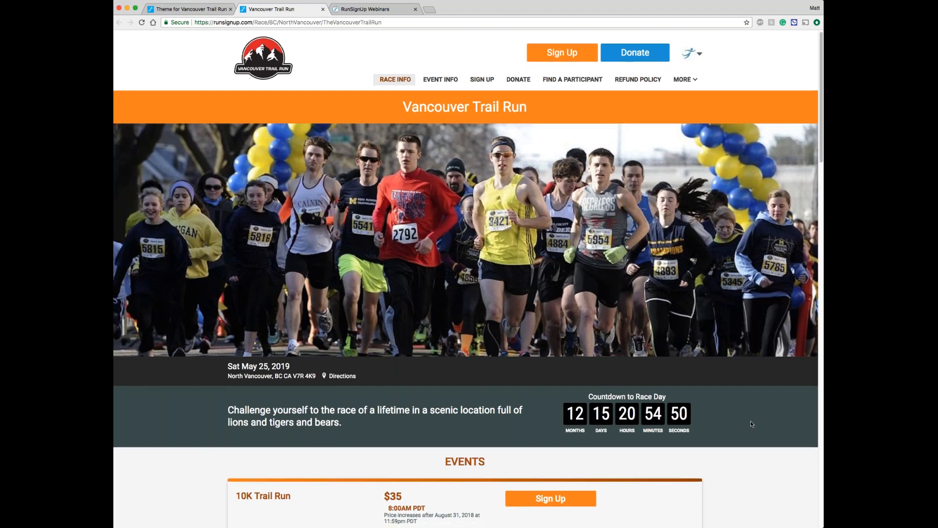
scroll(751, 424, down, 10)
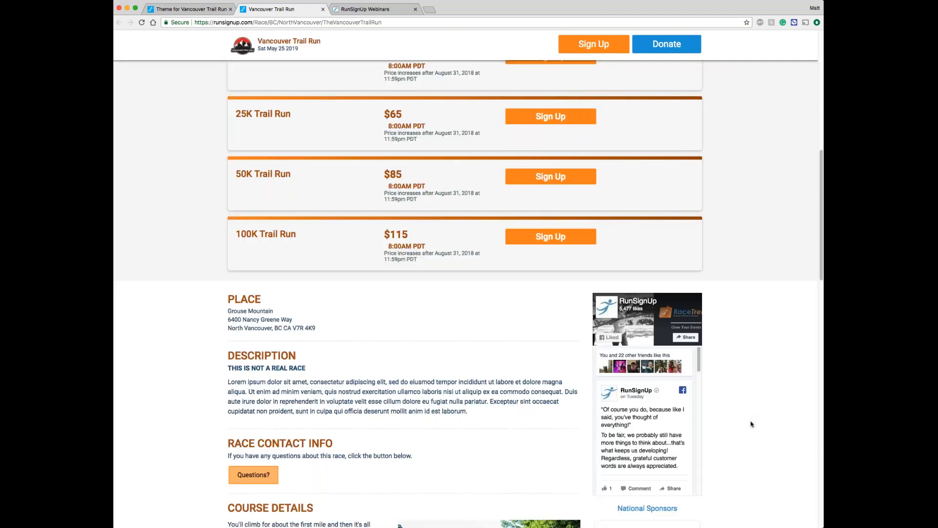
scroll(751, 423, down, 3)
scroll(752, 423, down, 2)
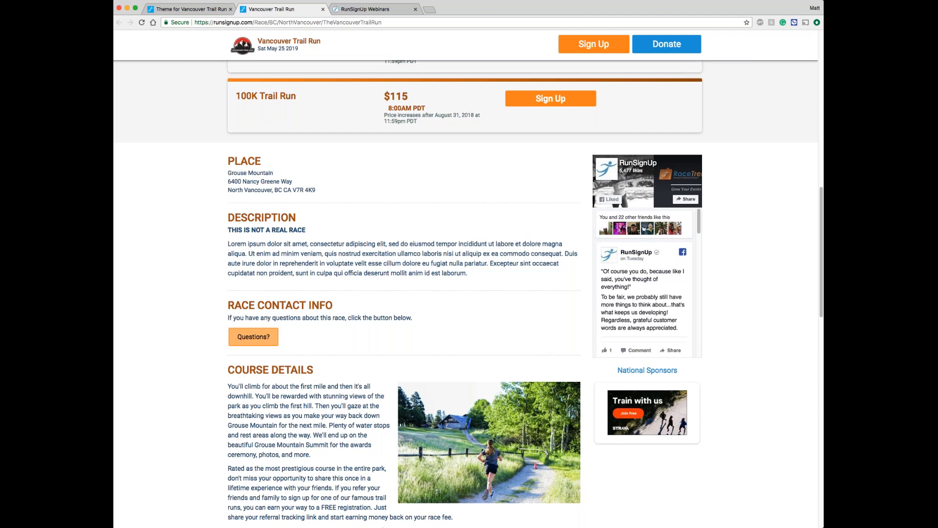
scroll(465, 293, up, 6)
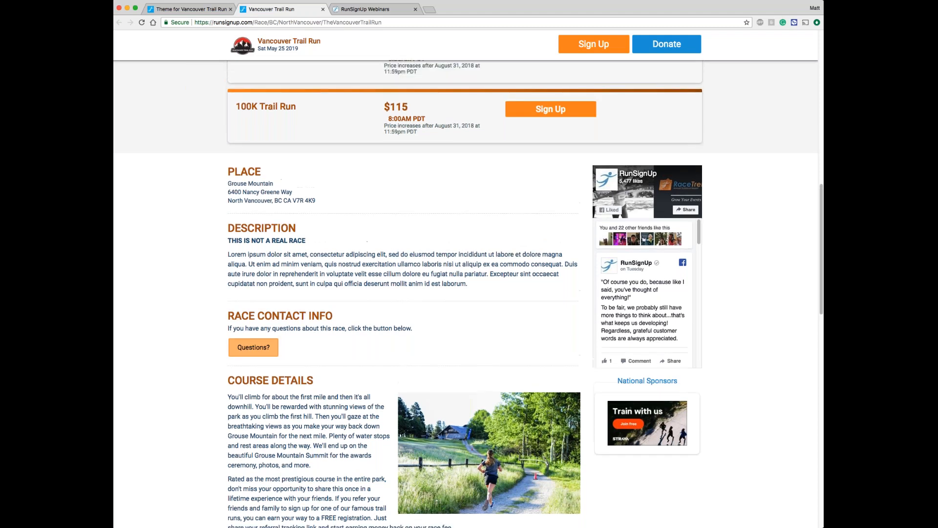
key(super+w)
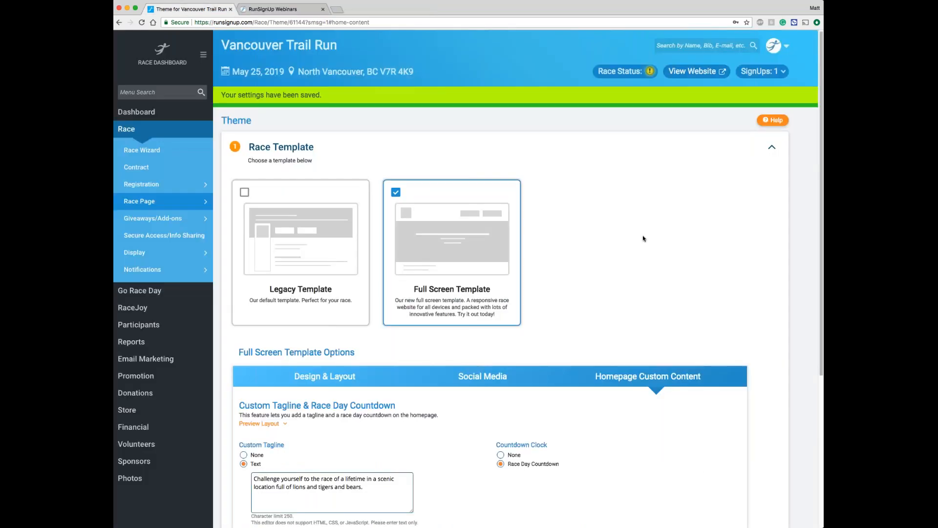
Step: Choose the Nature Theme as the race website's color scheme
scroll(599, 245, down, 5)
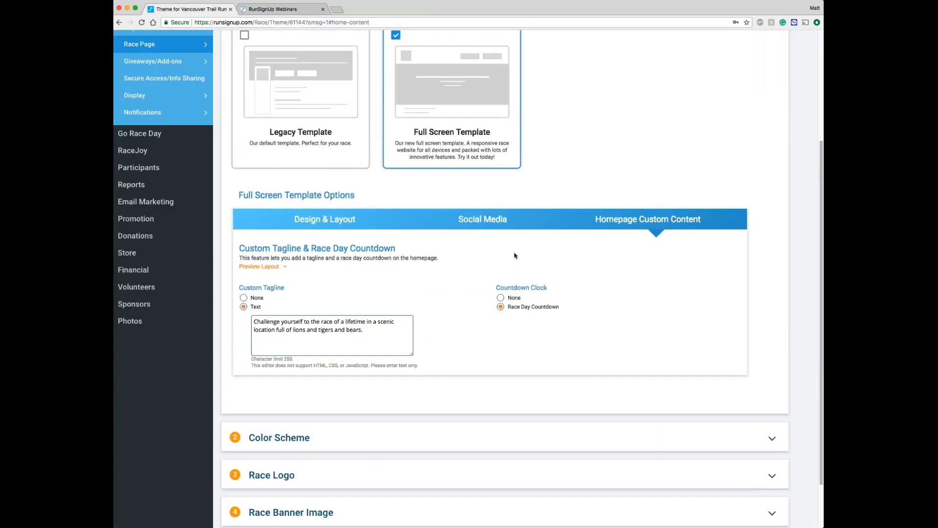
scroll(515, 255, down, 2)
click(544, 378)
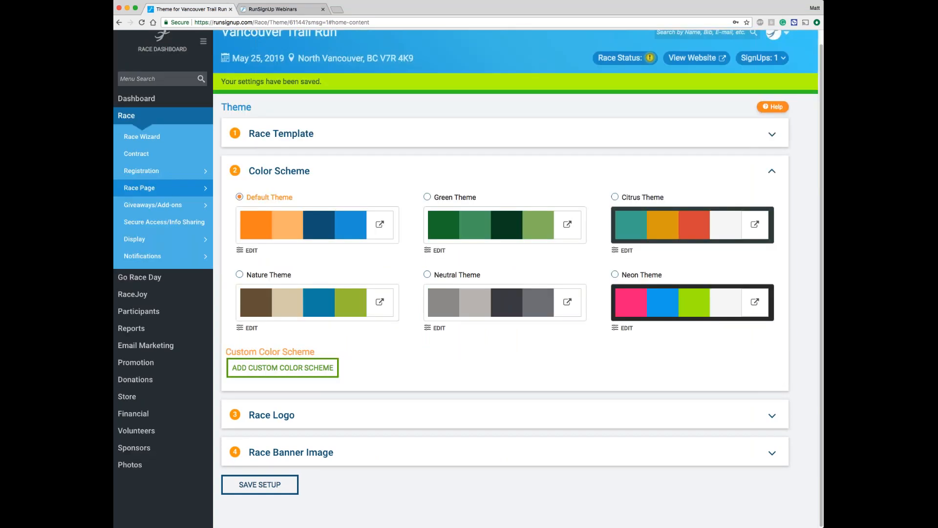
click(272, 276)
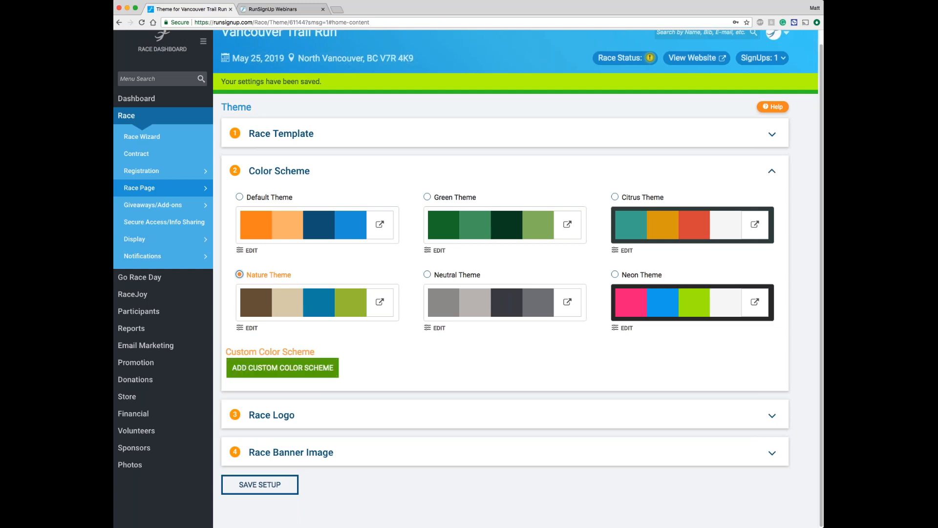
Step: Look at the custom color scheme settings, cancel out of them, and save the theme setup
click(314, 368)
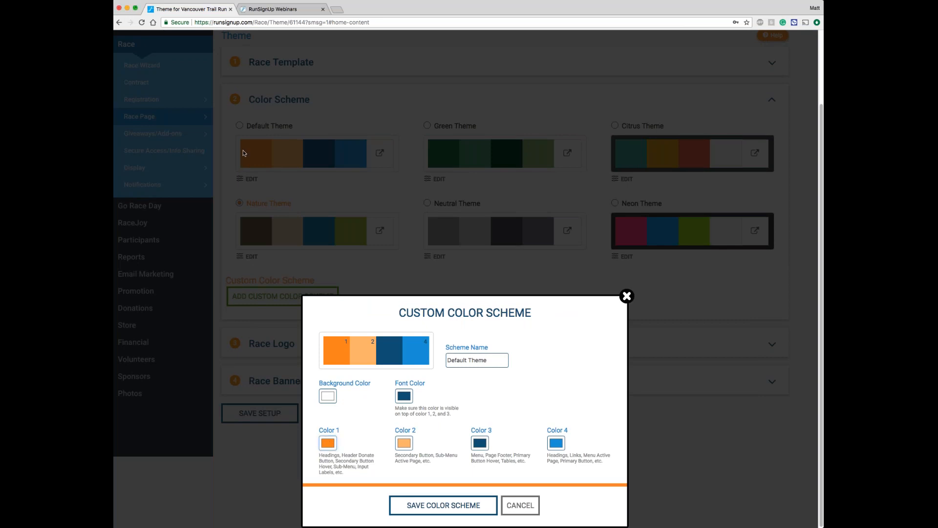
click(520, 505)
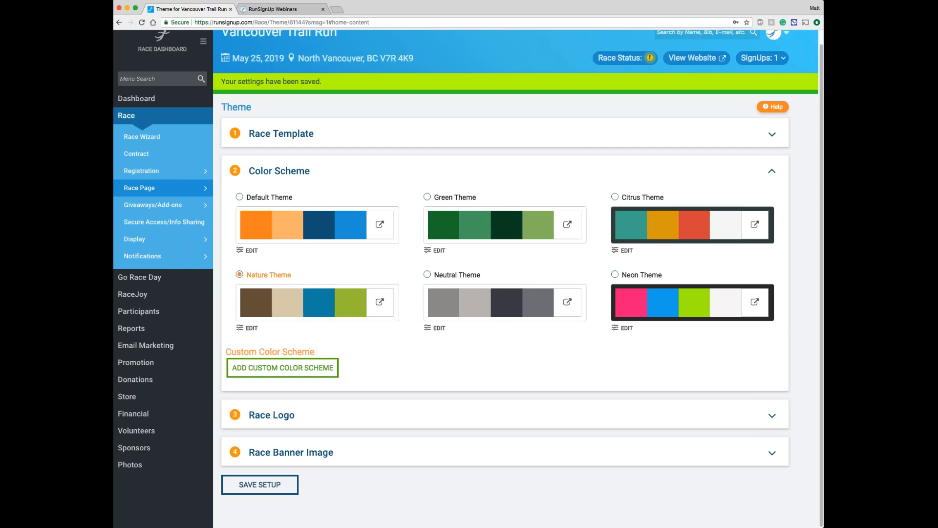
click(259, 484)
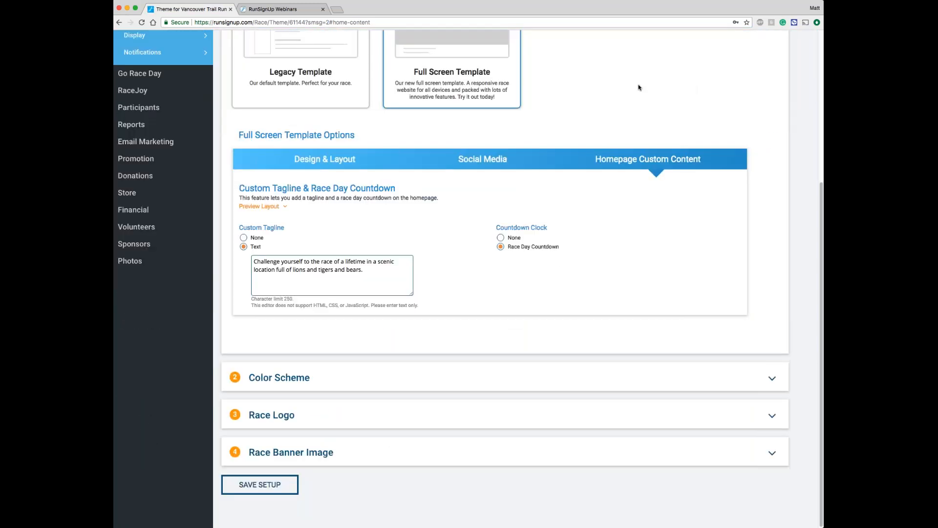
Step: View the live race website to check how the Nature Theme colors look down the homepage, and close it again
scroll(639, 88, up, 5)
click(639, 87)
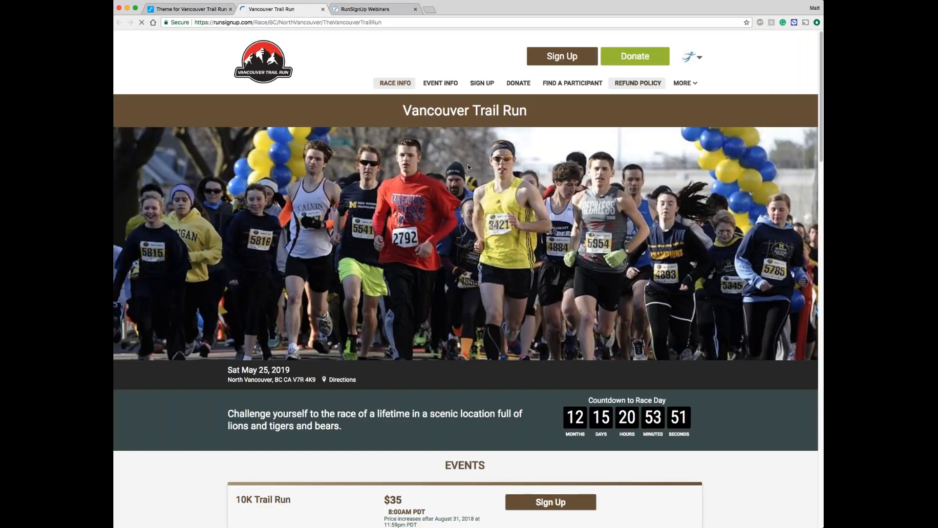
scroll(467, 167, down, 9)
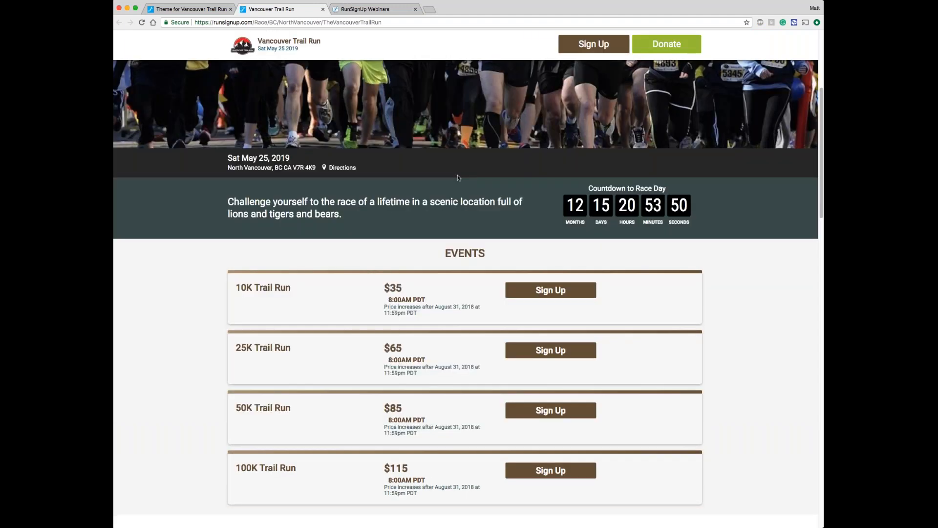
scroll(468, 294, down, 3)
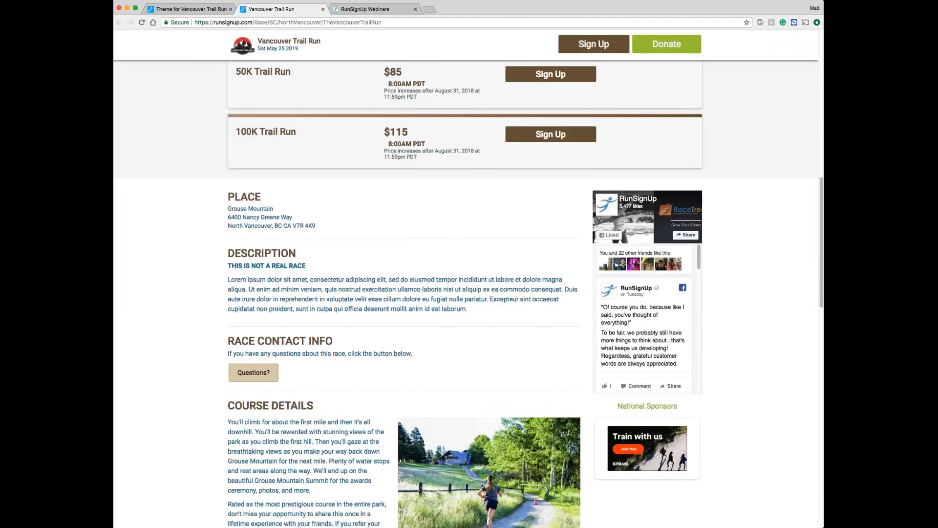
scroll(387, 189, down, 4)
scroll(387, 189, up, 15)
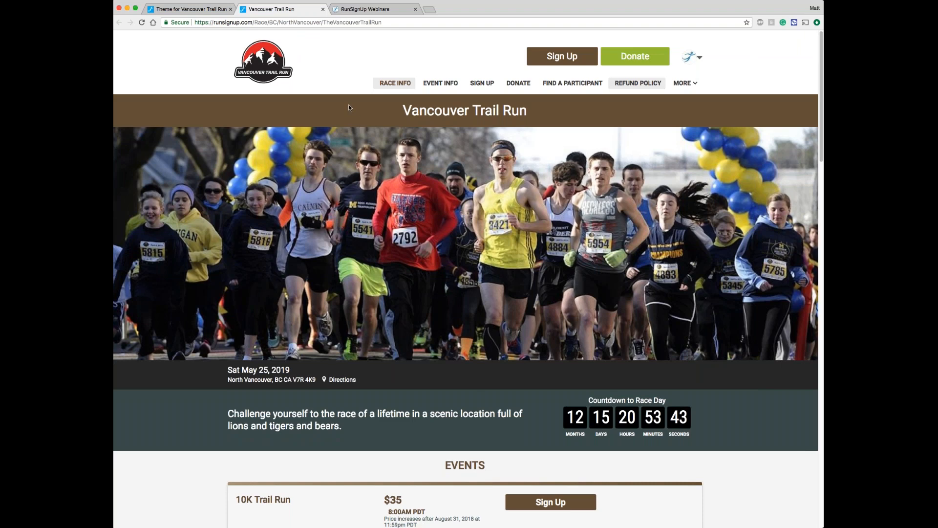
click(323, 10)
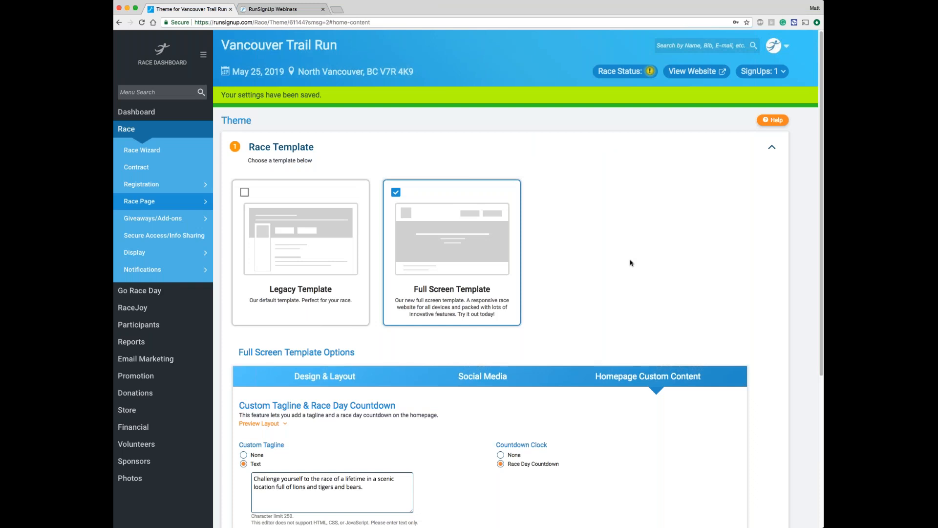
Step: Show the theme's race logo upload settings
scroll(631, 263, down, 4)
scroll(508, 411, down, 1)
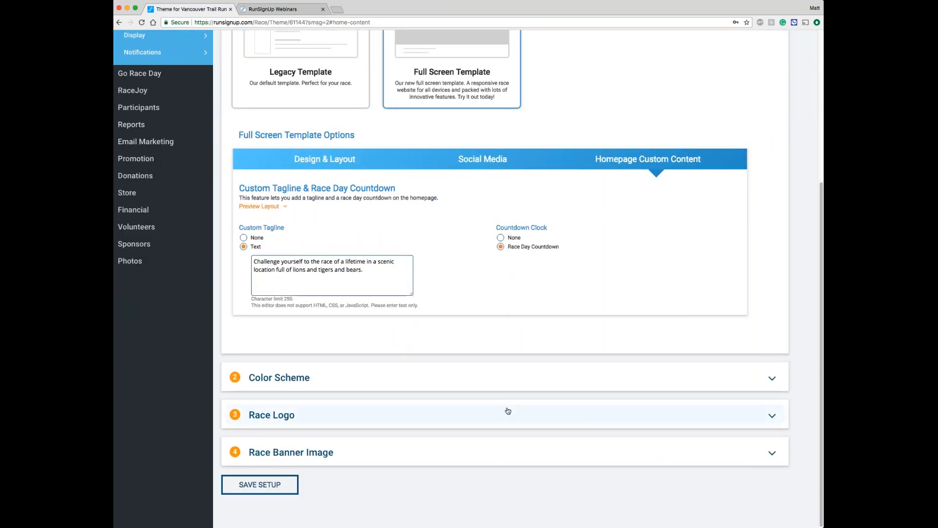
click(508, 411)
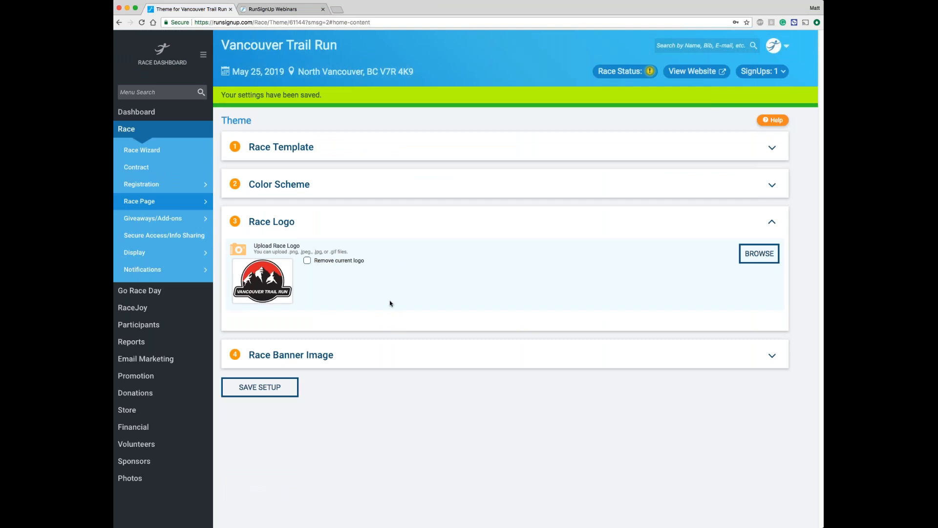
Step: Set the race banner to the default image of a runner on a rocky mountain trail, and save the theme setup
click(401, 355)
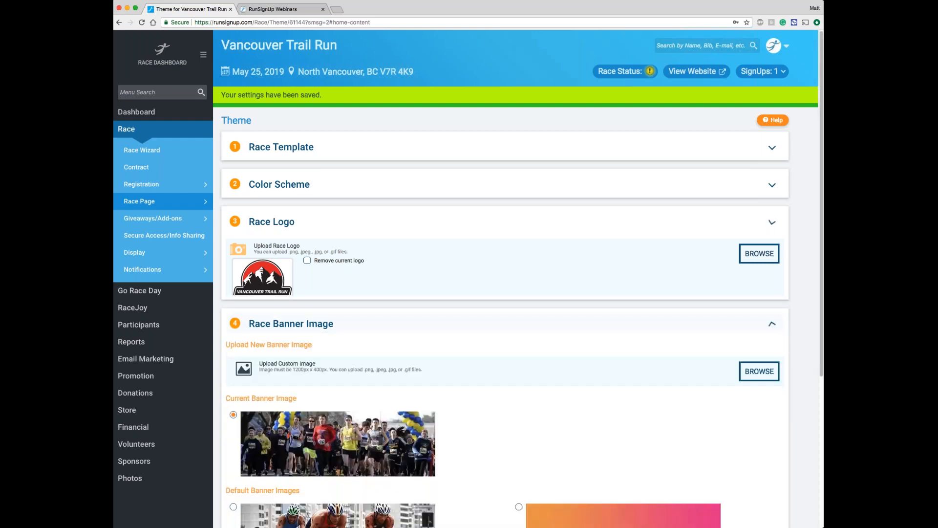
scroll(459, 361, down, 1)
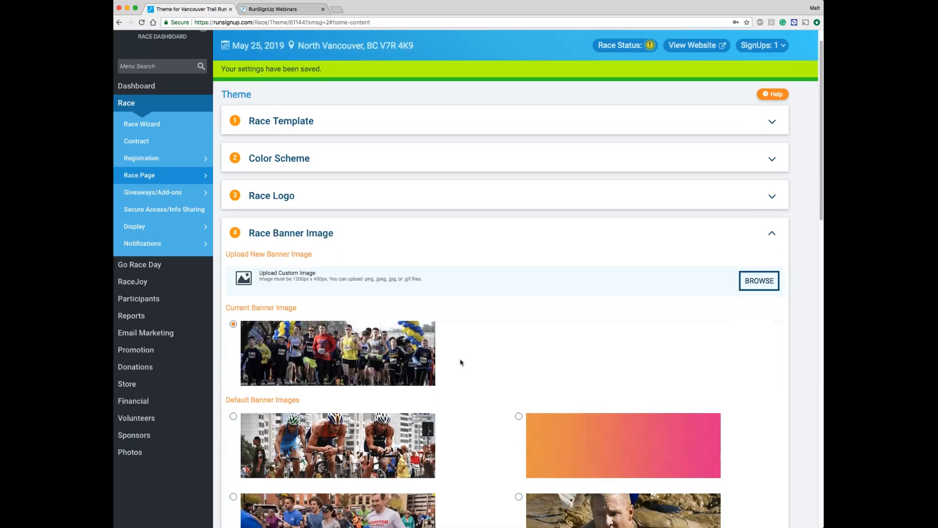
scroll(461, 362, down, 1)
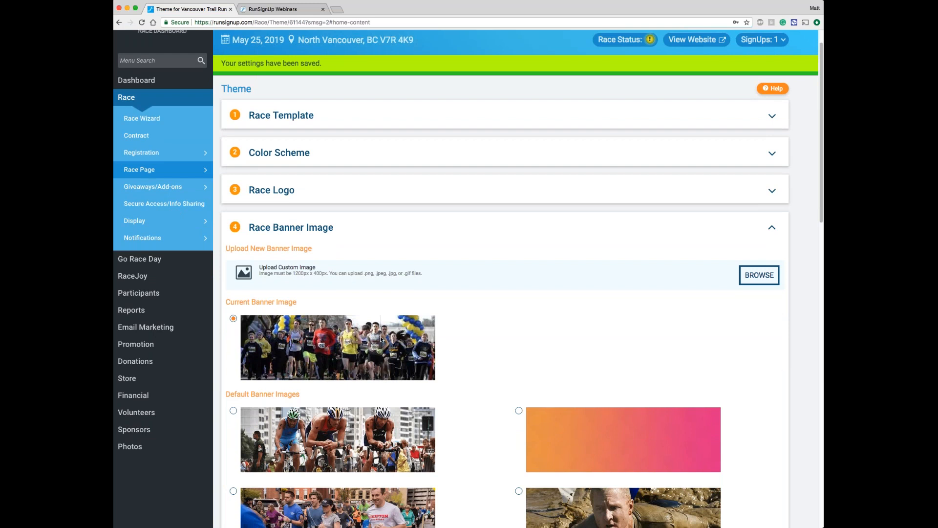
scroll(381, 339, down, 1)
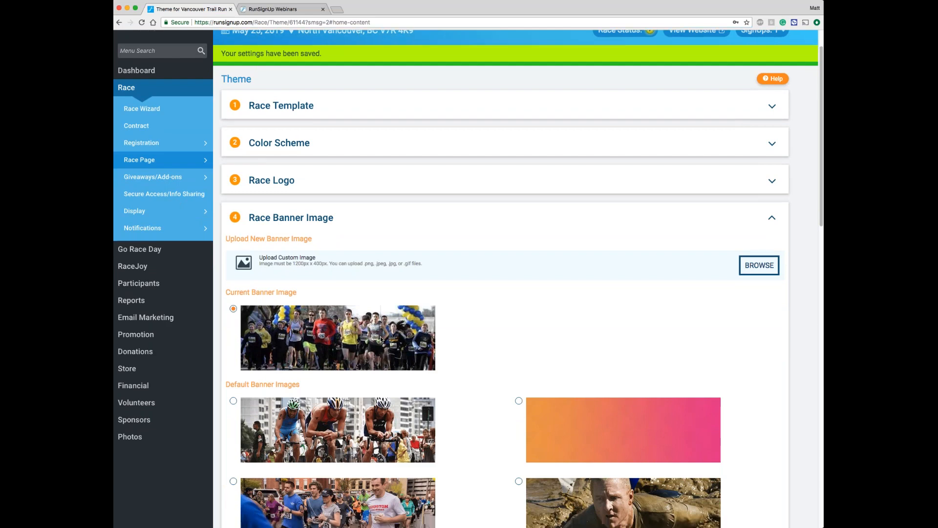
scroll(380, 339, down, 3)
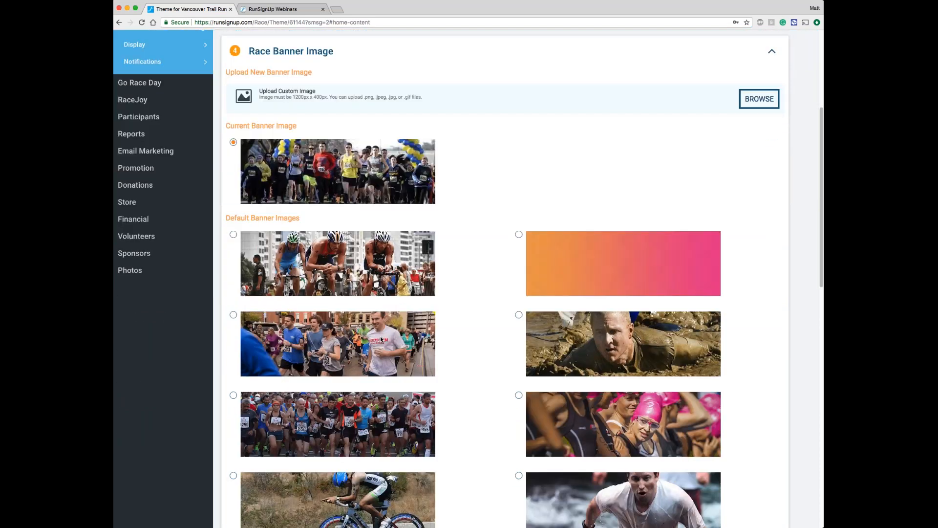
scroll(381, 339, down, 3)
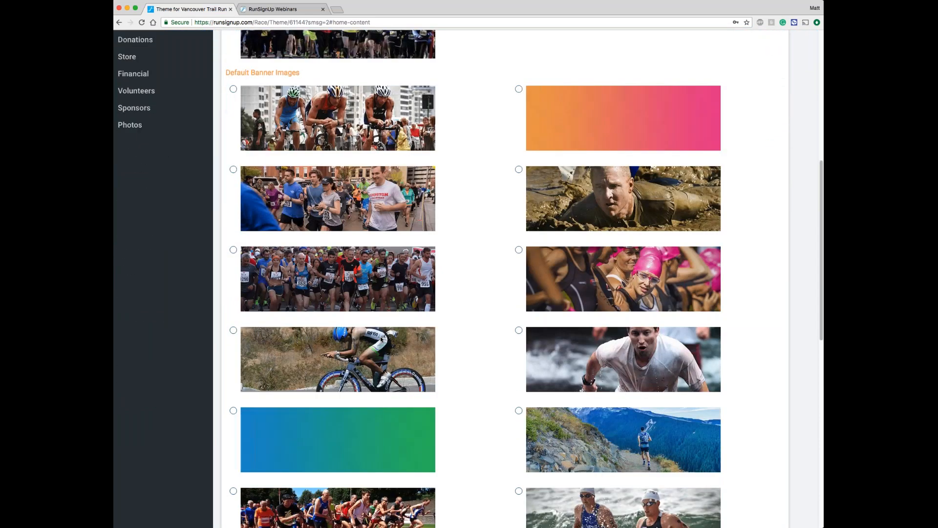
scroll(380, 338, down, 3)
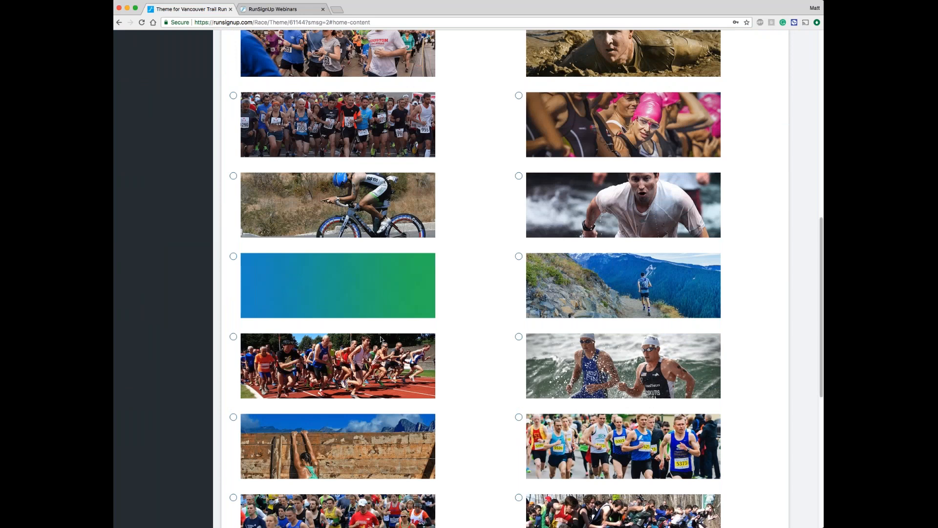
scroll(380, 338, down, 6)
scroll(439, 329, up, 3)
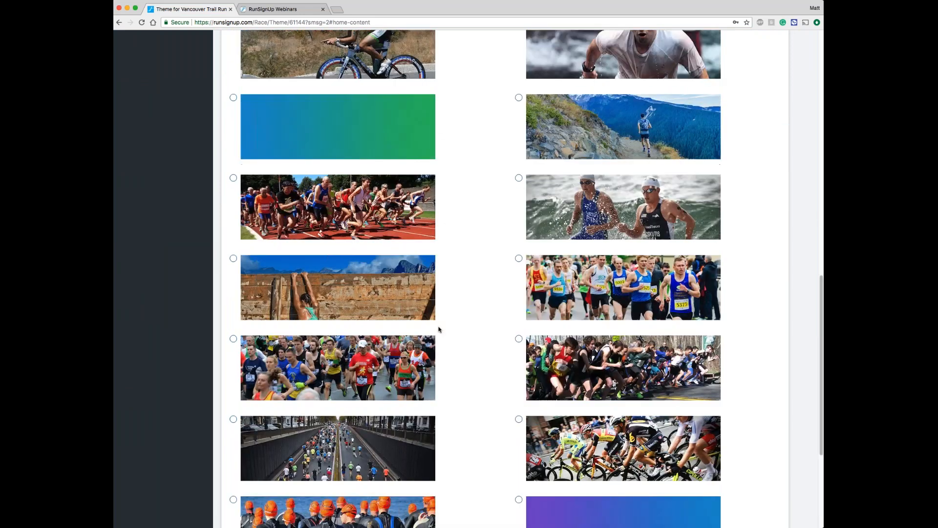
scroll(438, 329, up, 1)
click(519, 165)
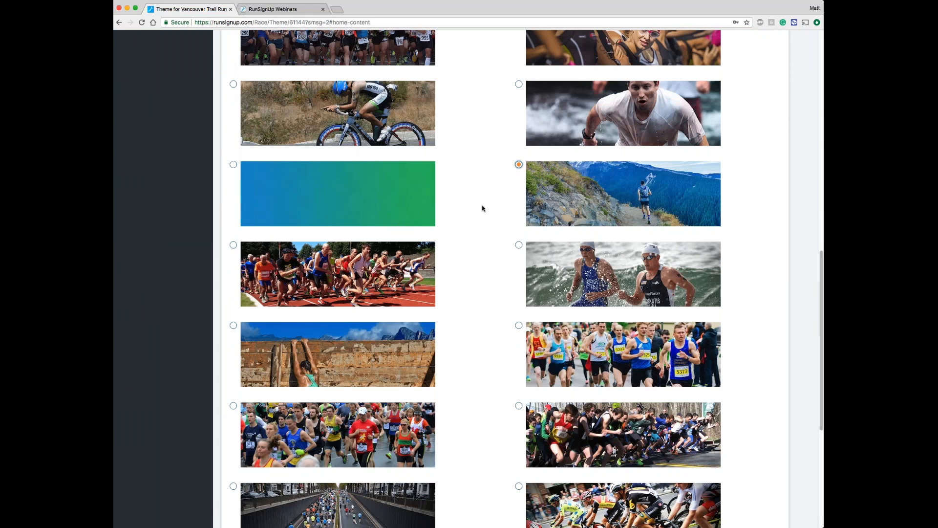
scroll(482, 210, down, 1)
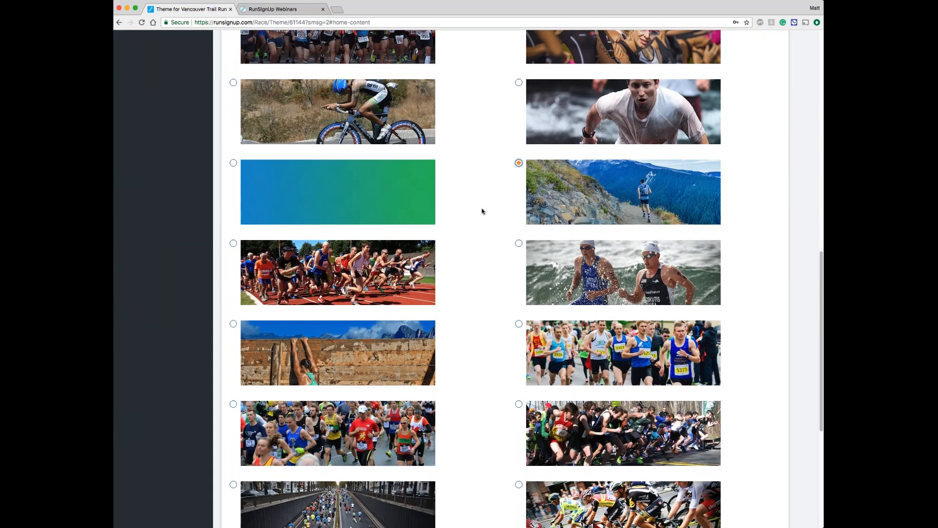
scroll(482, 212, down, 5)
click(267, 482)
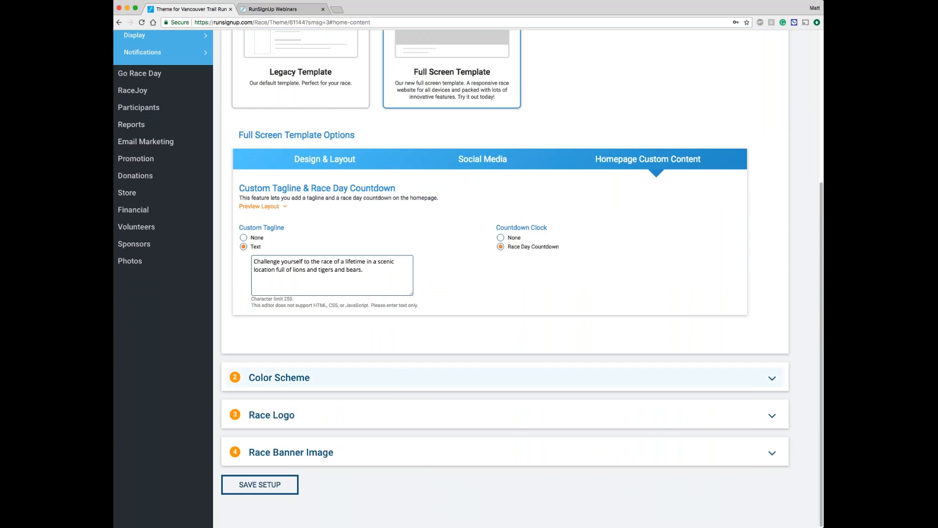
Step: View the live race website to check the new trail runner banner, and close it again
scroll(403, 359, up, 2)
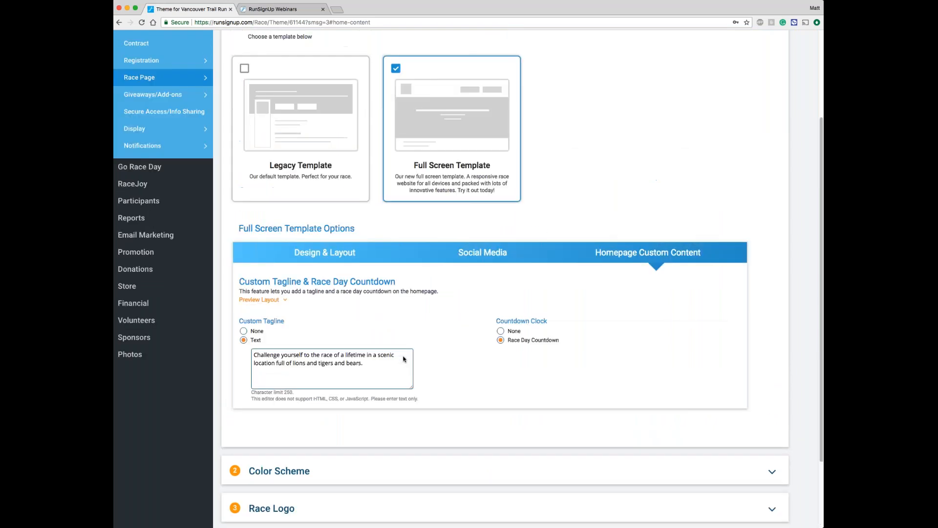
scroll(403, 359, up, 3)
click(690, 72)
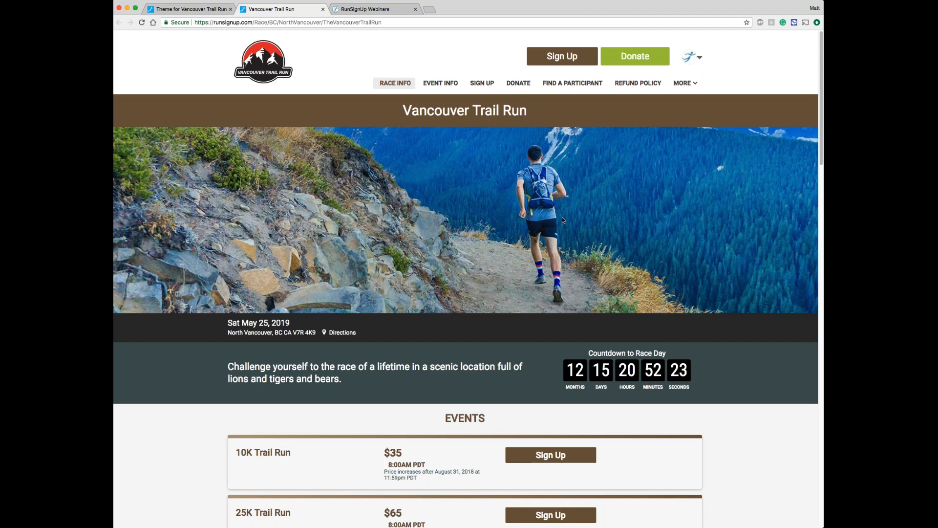
click(323, 9)
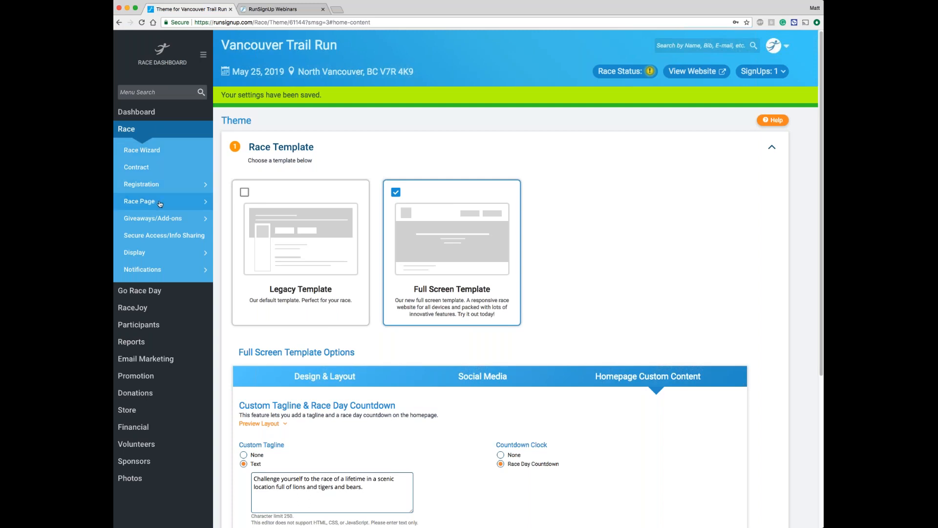
Step: Open the race page's custom content and examine the Course Details, Race Day Parking and Ultra Running In Vancouver sections
mouse_move(160, 204)
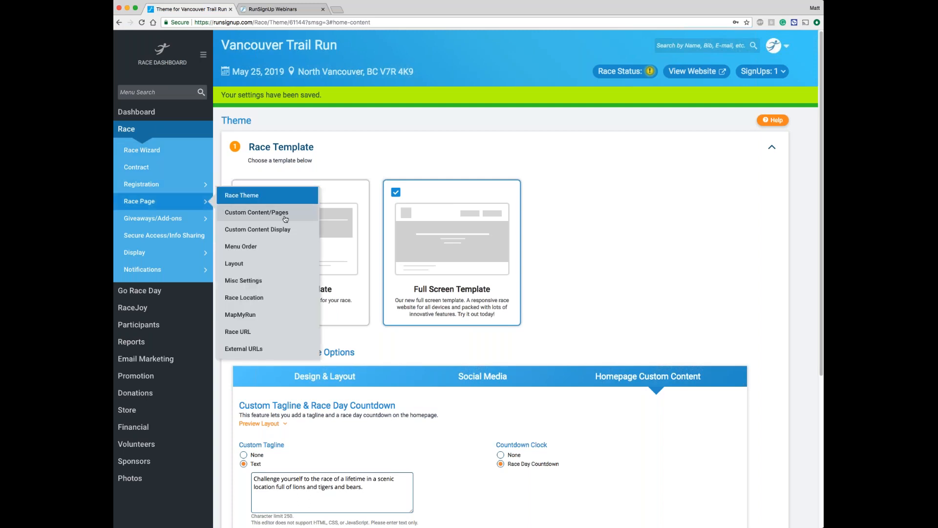
click(260, 215)
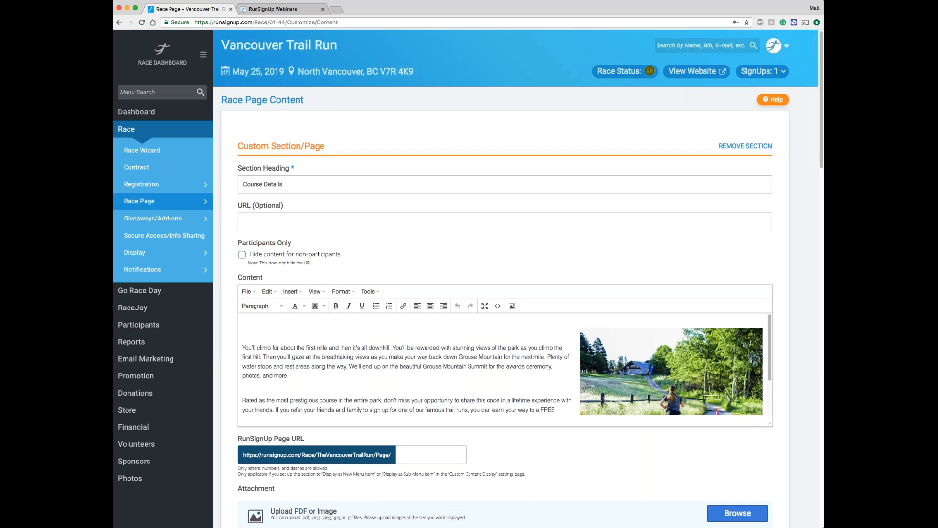
scroll(467, 277, down, 1)
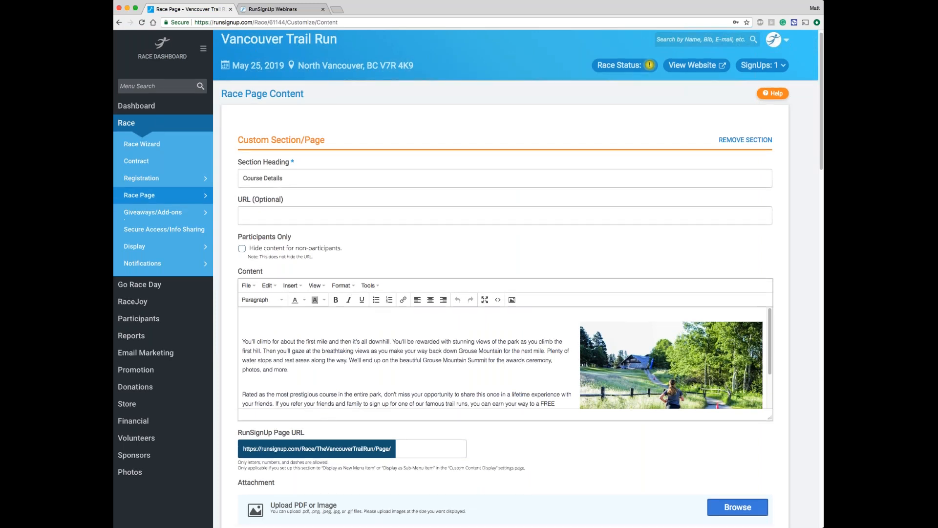
scroll(505, 272, down, 3)
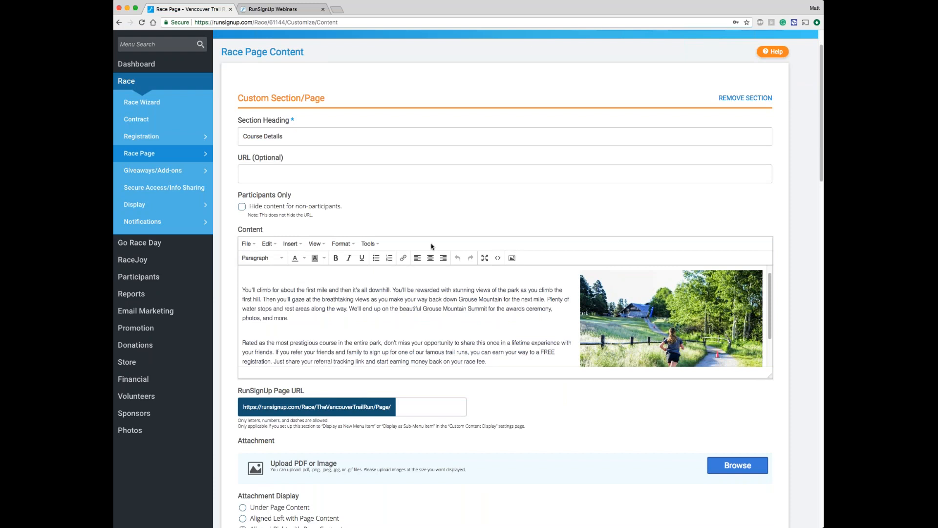
scroll(608, 394, down, 2)
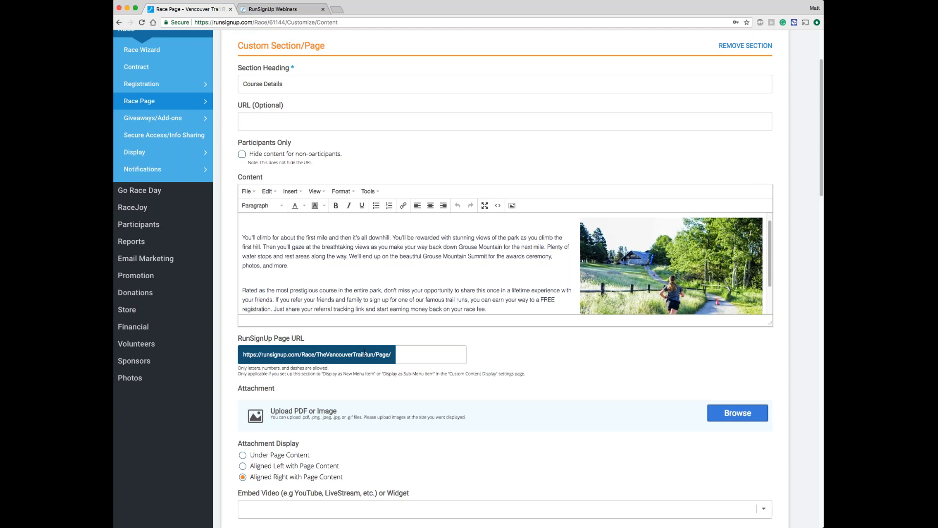
click(272, 158)
click(302, 156)
scroll(302, 157, down, 3)
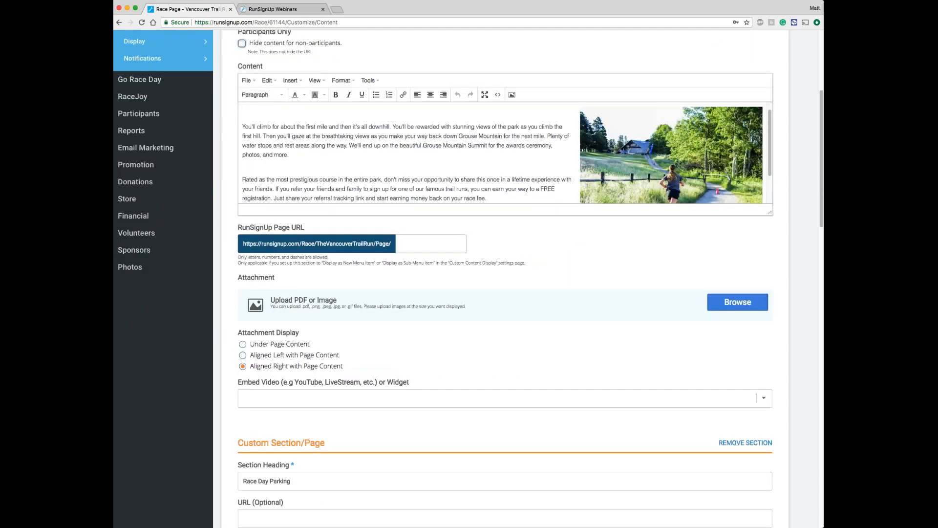
scroll(468, 279, down, 1)
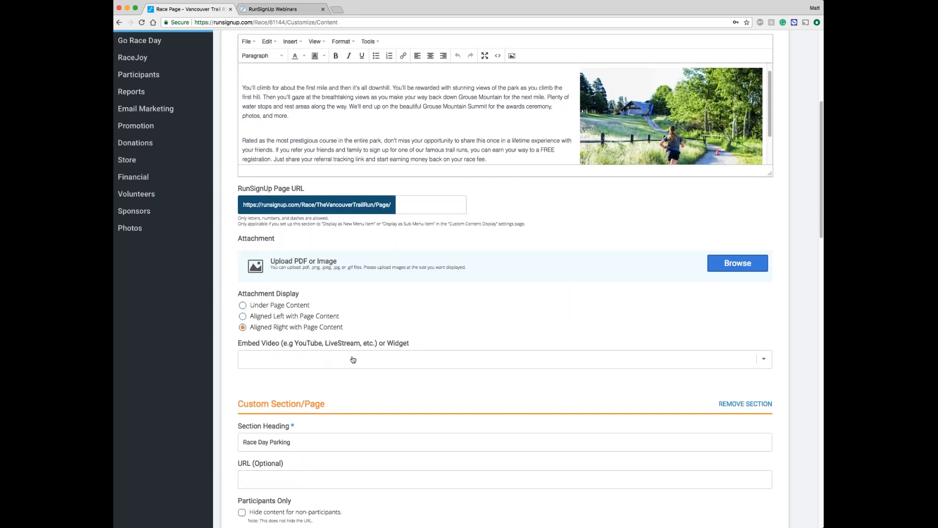
scroll(353, 360, down, 5)
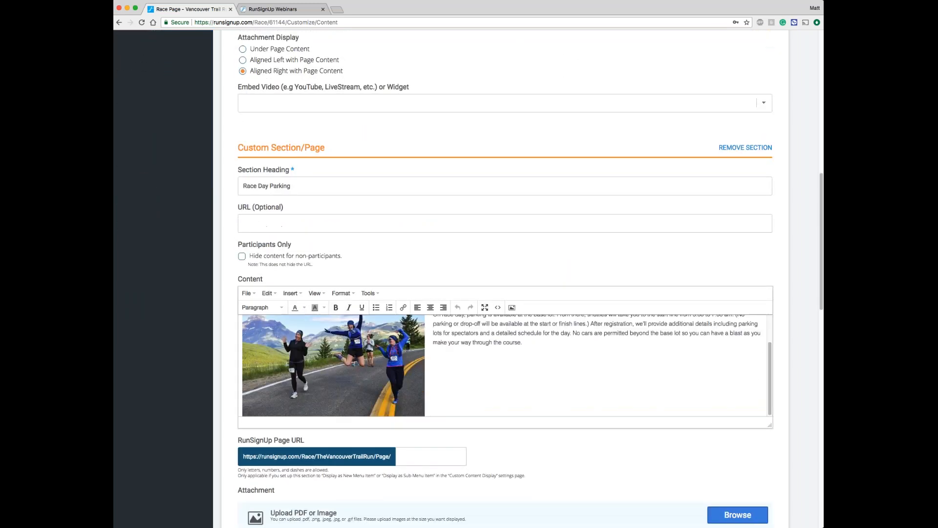
scroll(192, 344, down, 15)
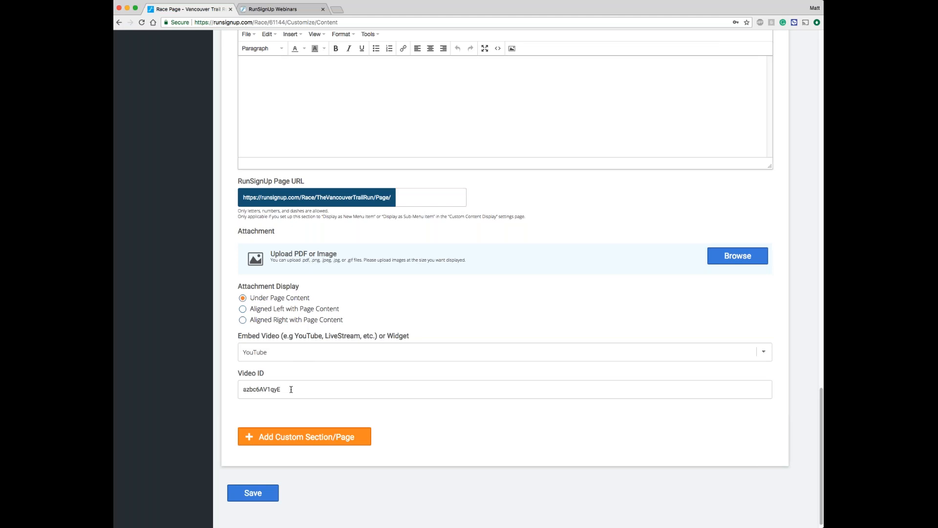
scroll(291, 389, up, 10)
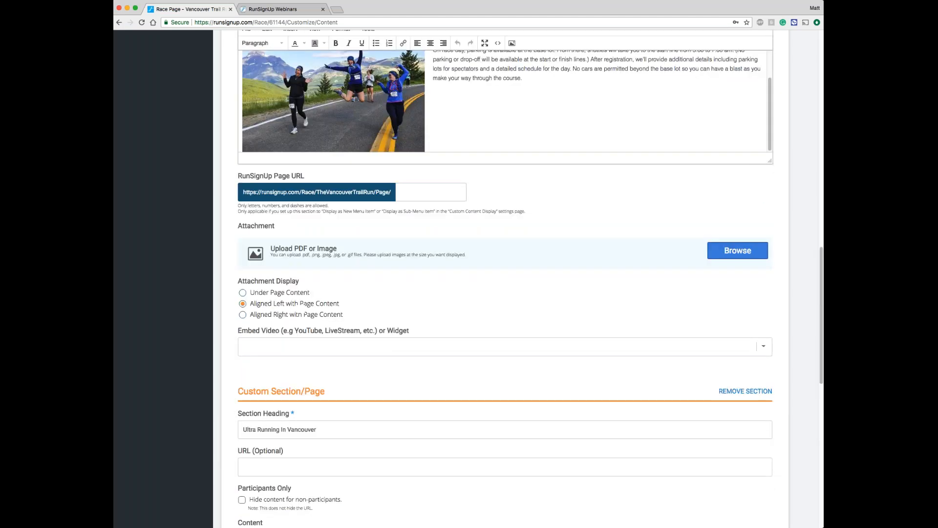
scroll(505, 279, up, 10)
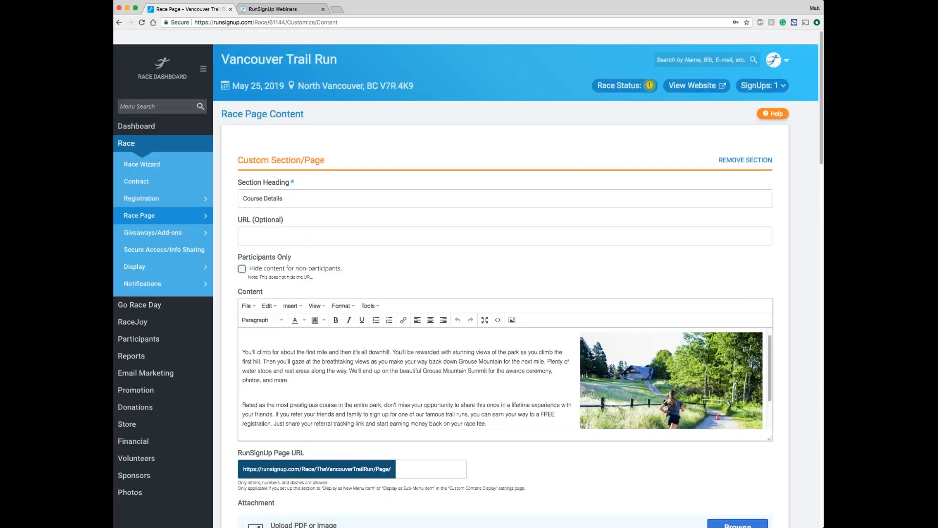
Step: View the live race website to check how the custom content sections look on the homepage, and close it again
click(697, 82)
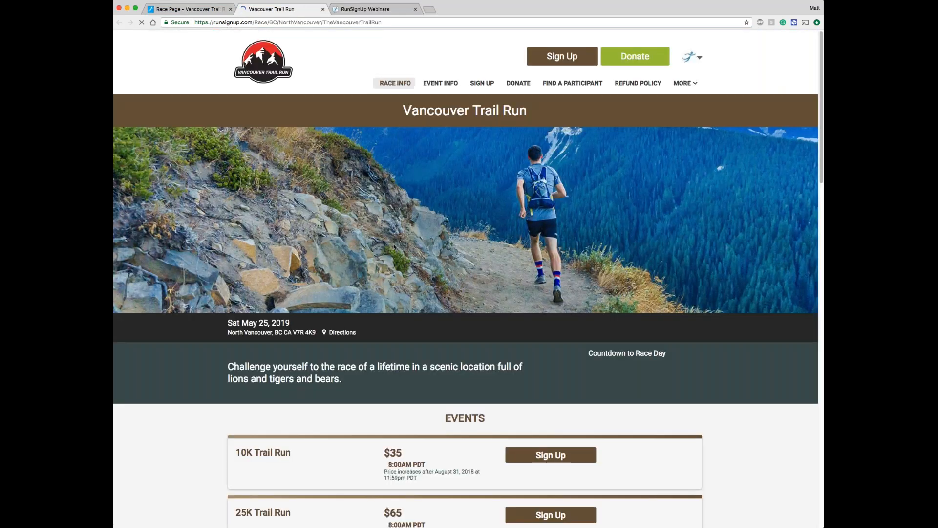
scroll(394, 247, down, 5)
scroll(394, 247, down, 5)
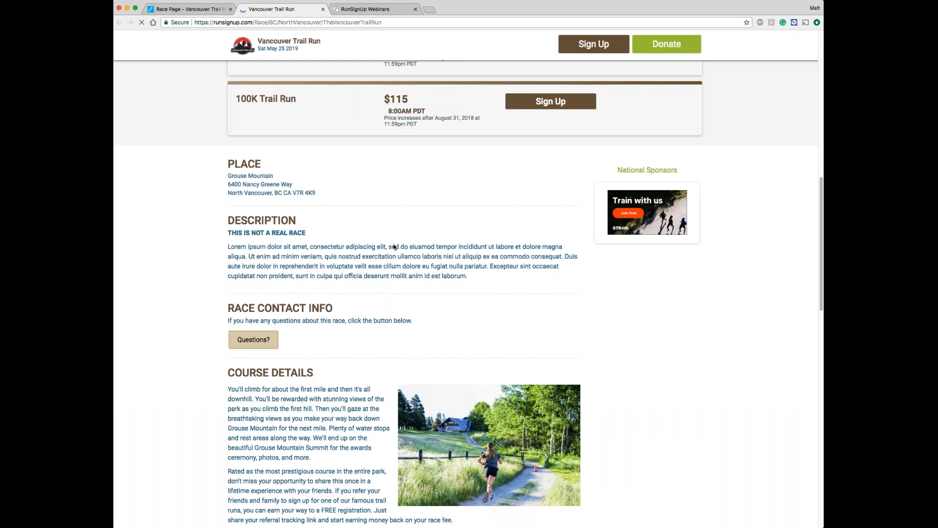
scroll(394, 247, down, 6)
scroll(394, 247, down, 5)
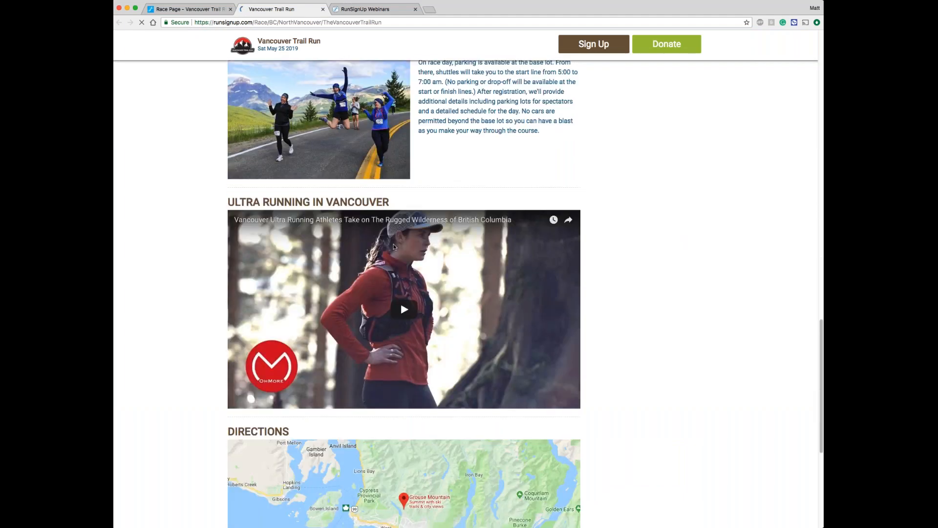
scroll(437, 184, up, 3)
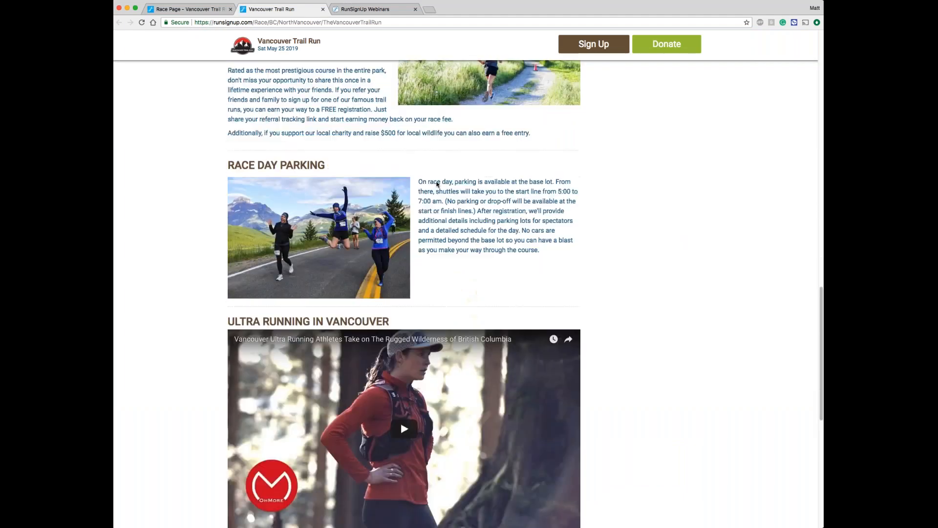
scroll(440, 200, up, 3)
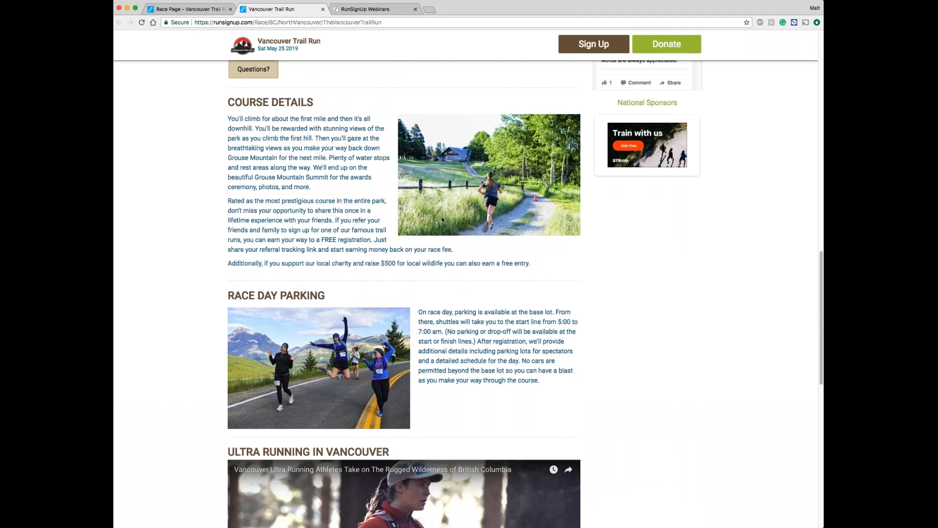
scroll(442, 220, up, 15)
scroll(408, 192, up, 4)
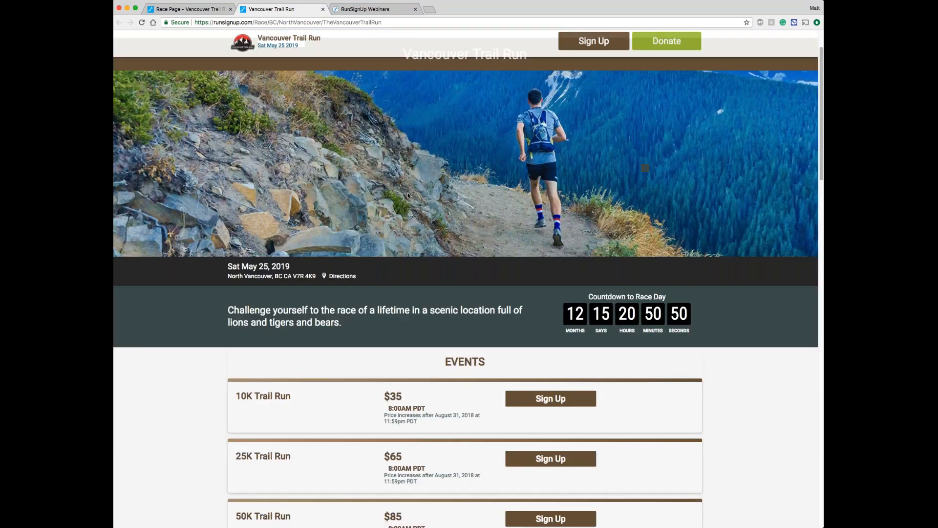
scroll(408, 192, up, 1)
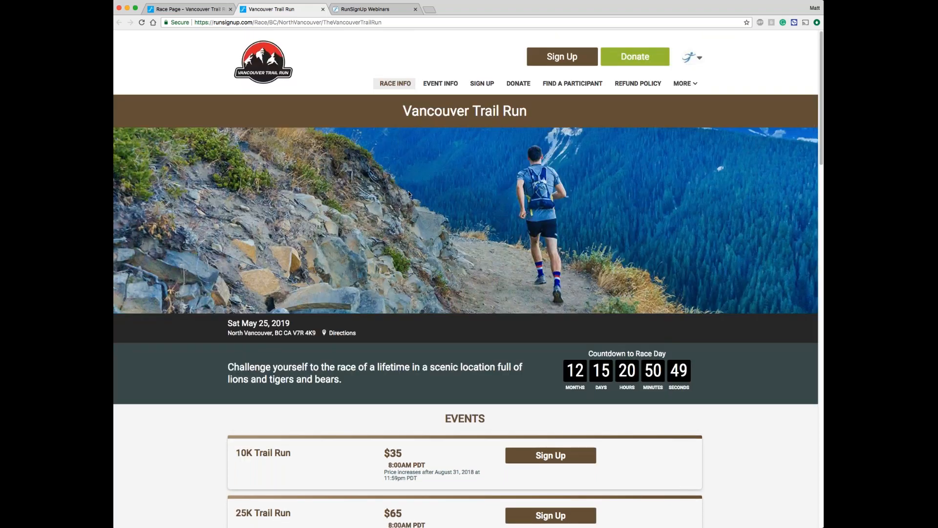
click(322, 10)
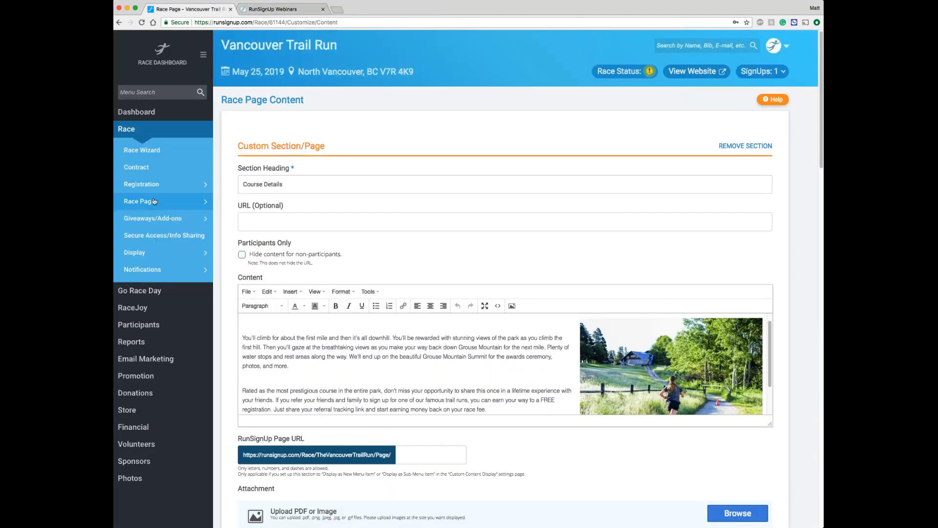
Step: Open the Custom Content Display settings, leaving the custom content page without saving its changes
mouse_move(155, 201)
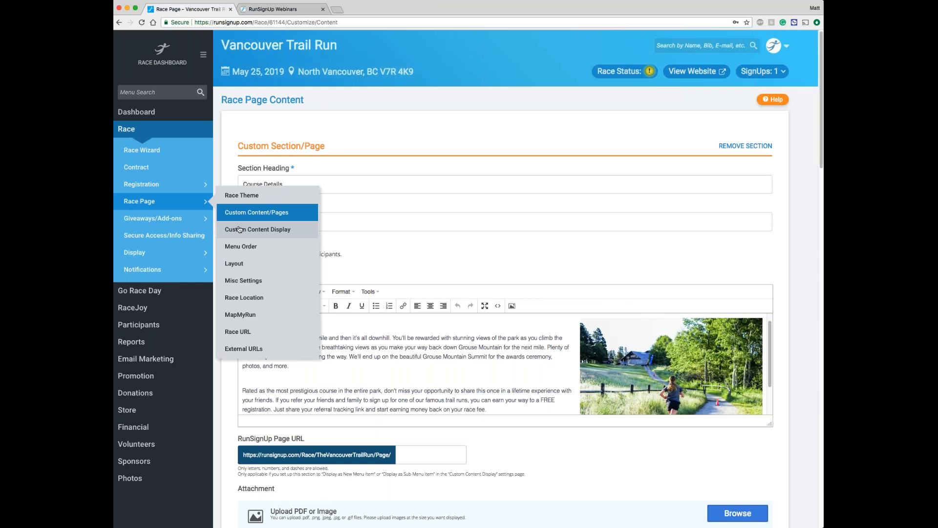
click(299, 231)
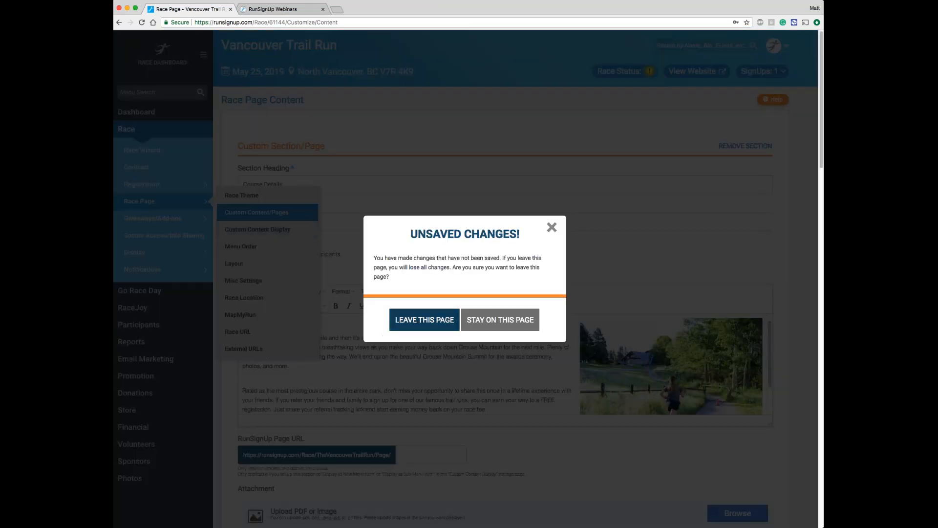
click(412, 327)
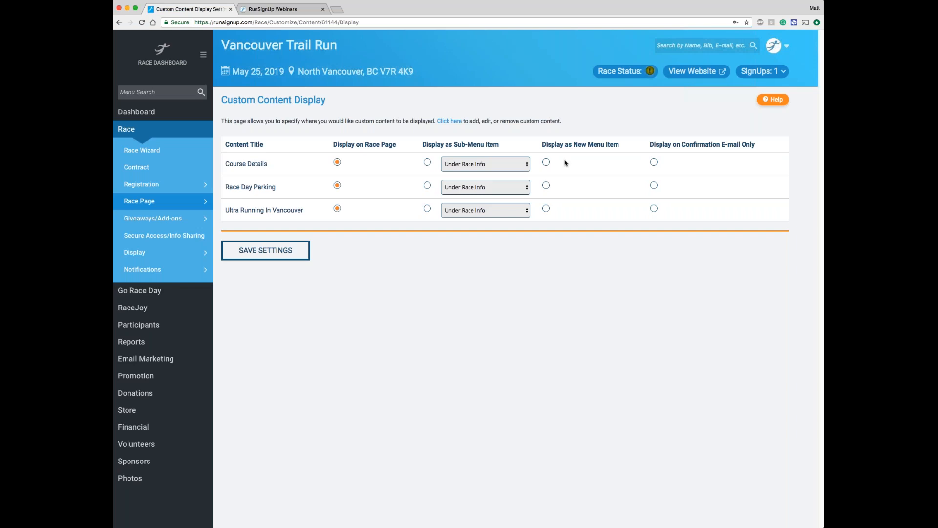
Step: Display Course Details as a new menu item and Race Day Parking as a sub-menu item under Event Info, and save the settings
click(546, 163)
click(429, 187)
click(482, 190)
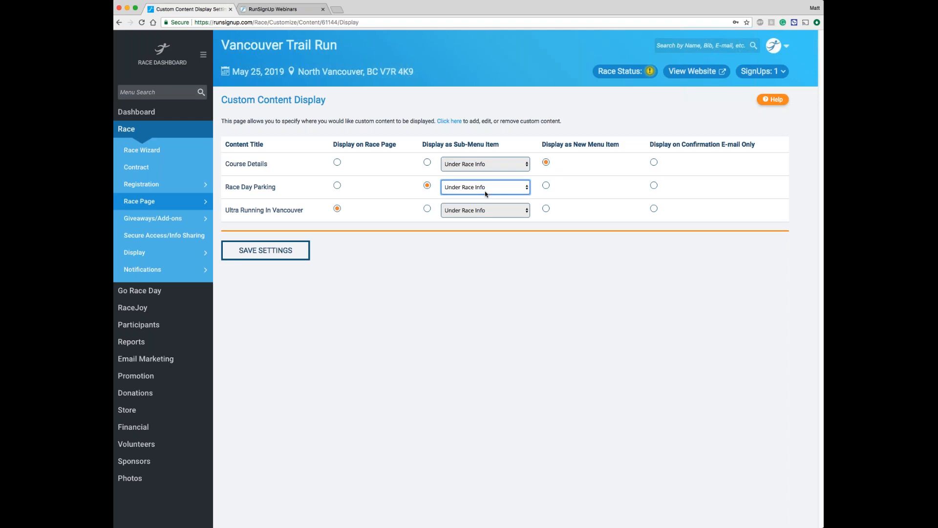
key(Down)
click(266, 255)
click(265, 250)
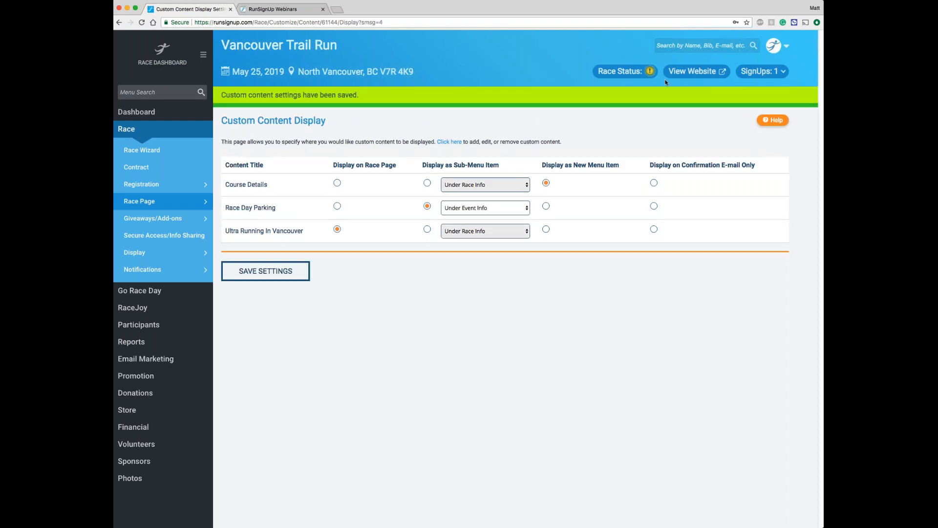
Step: View the live race website to check its More and Event Info menus for the custom pages, and close it again
click(692, 72)
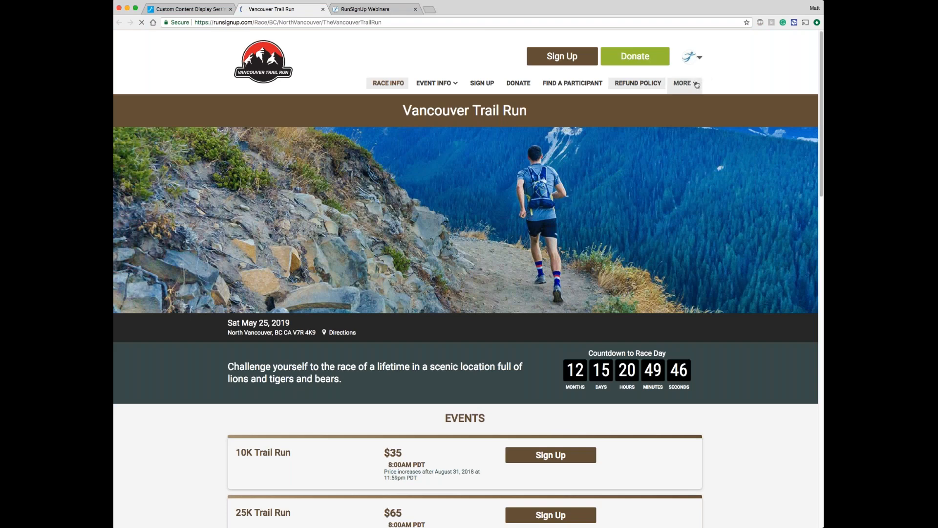
click(697, 85)
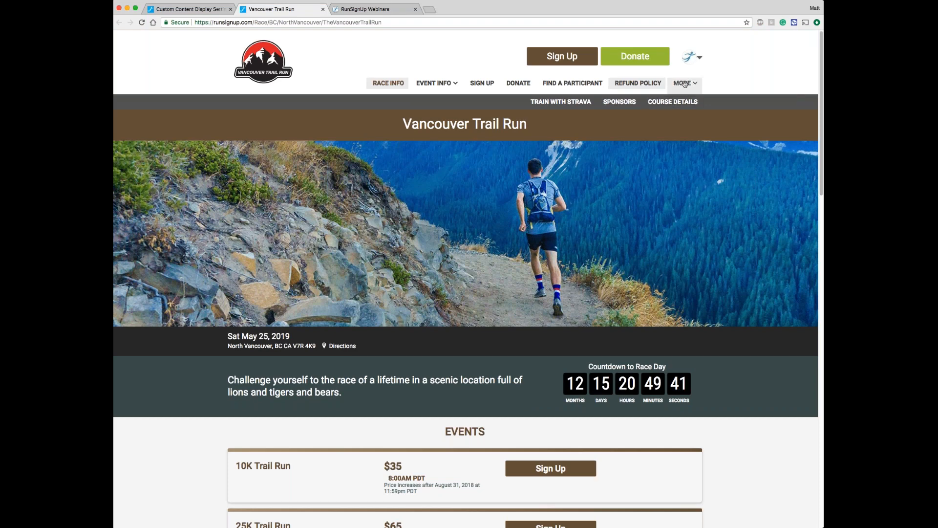
click(435, 83)
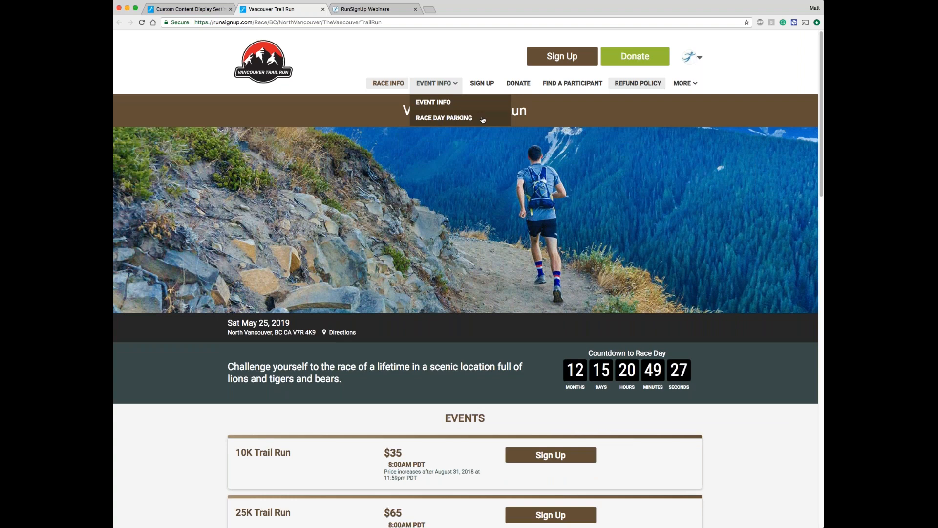
click(323, 9)
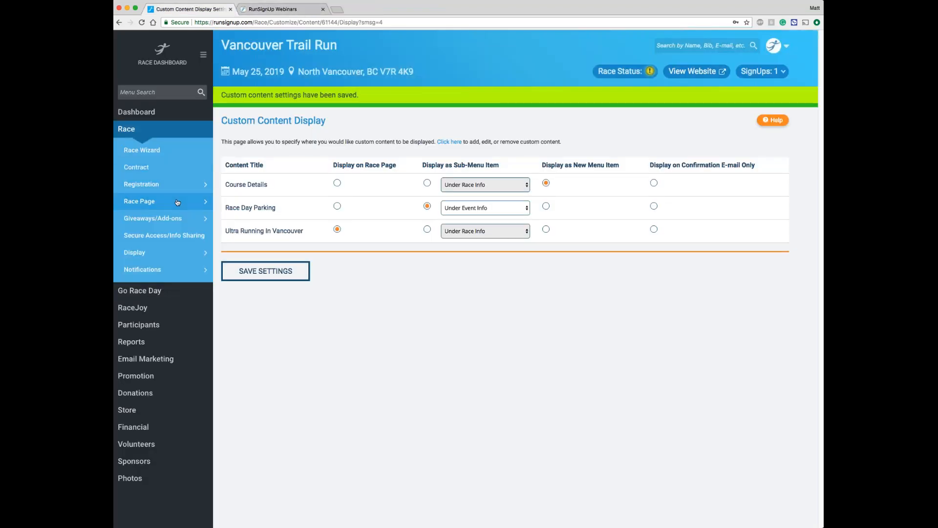
Step: In the race page's menu order settings, hide the Race Info, Sign Up and Donate menu items
mouse_move(178, 202)
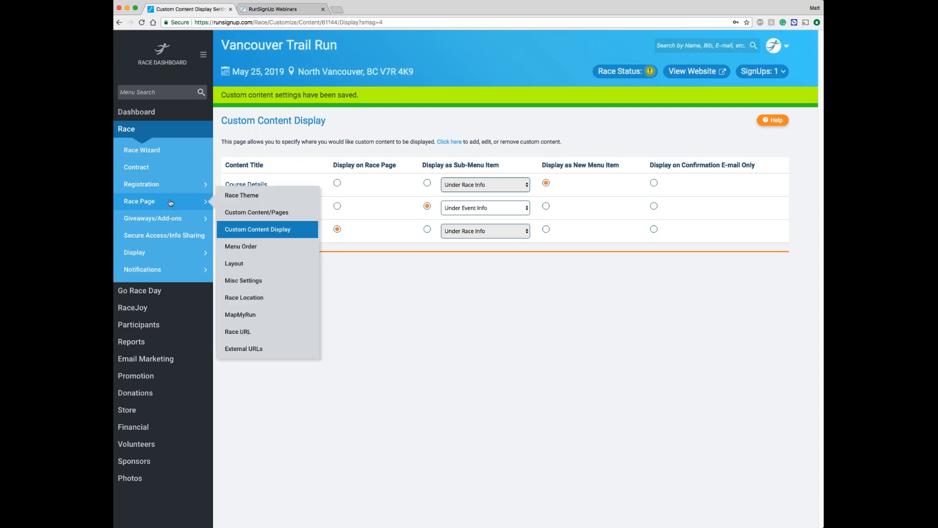
click(266, 248)
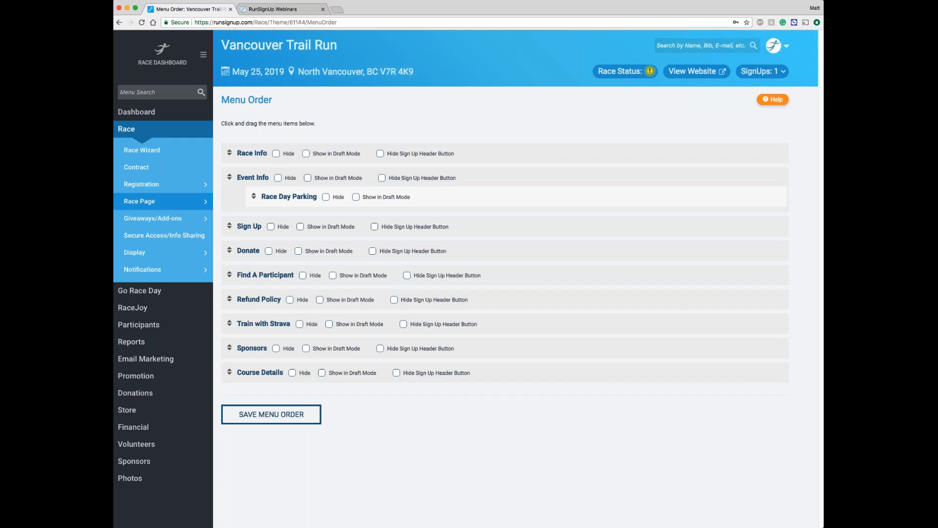
click(276, 155)
click(272, 228)
click(269, 251)
Step: Move Course Details directly below Event Info and Refund Policy above Find A Participant, and save the menu order
drag(494, 373, 497, 230)
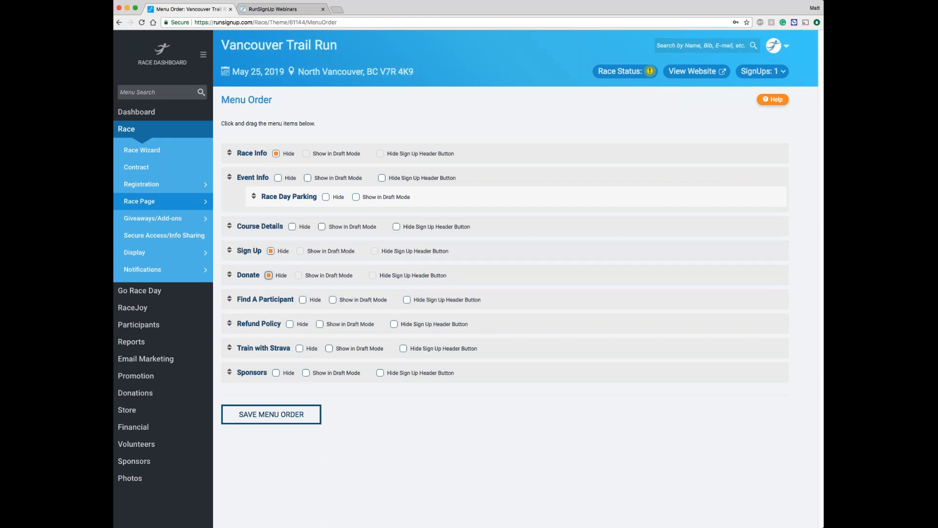
drag(508, 324, 508, 296)
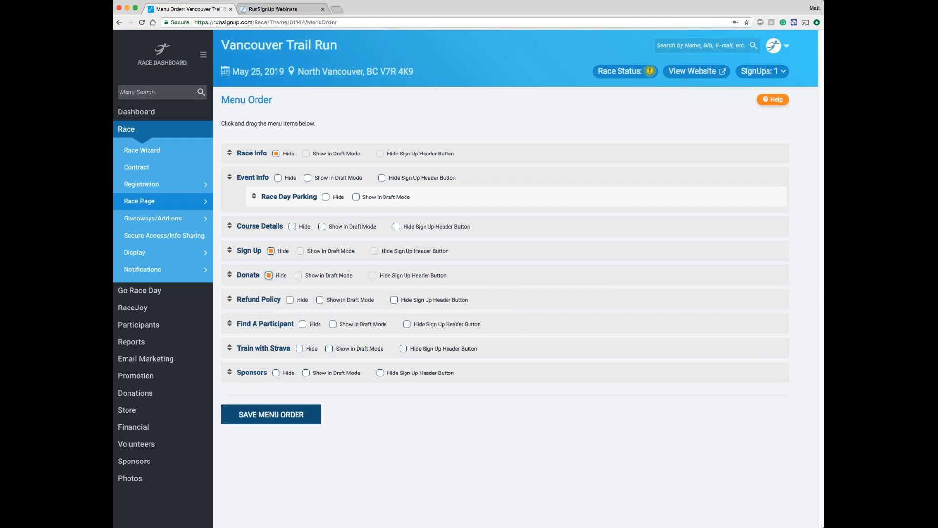
click(270, 419)
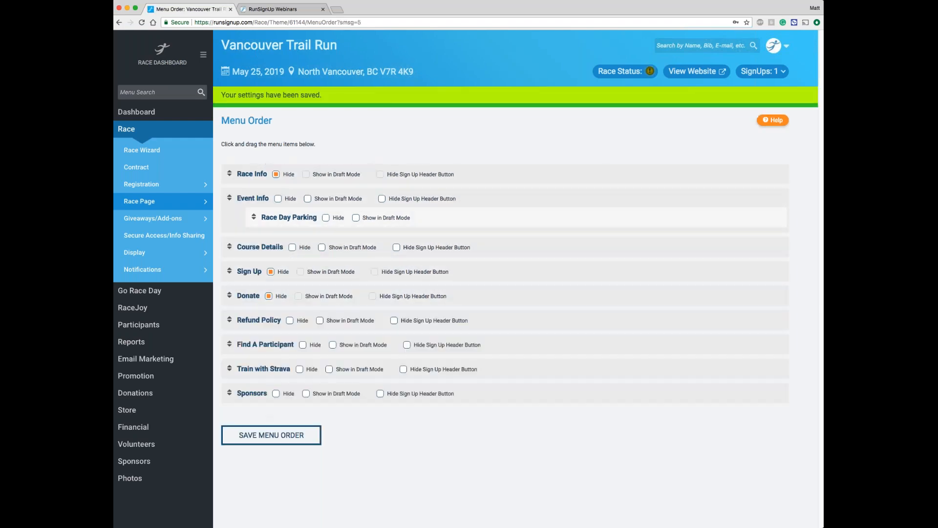
Step: View the live race website, check the Course Details page and the home page, and return to the race dashboard
click(688, 74)
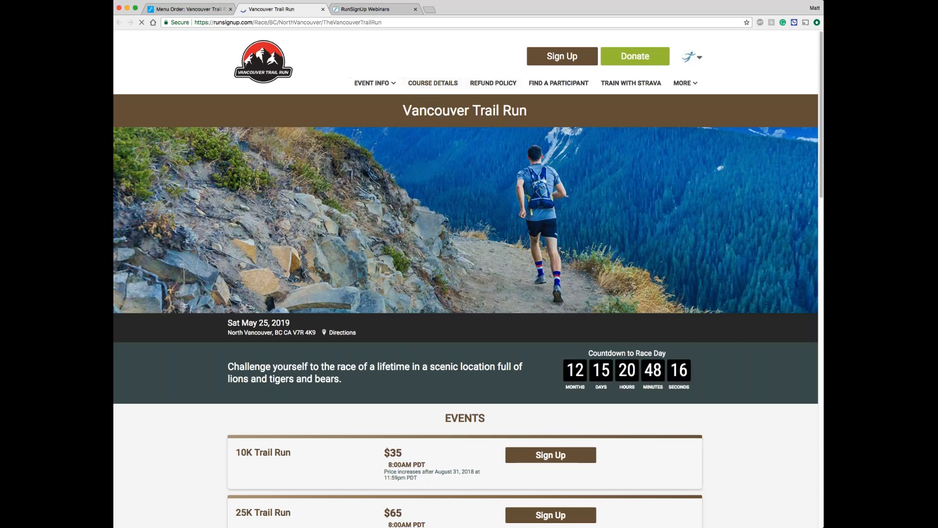
click(429, 84)
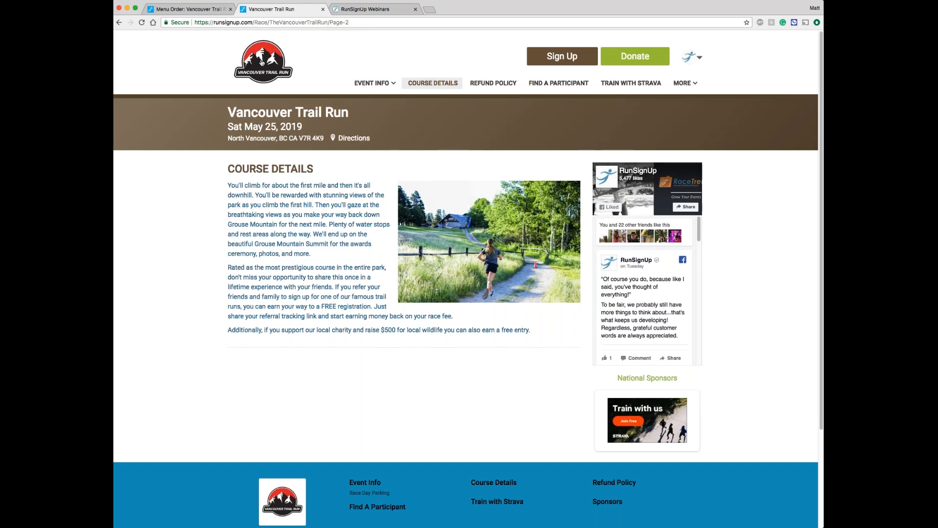
click(262, 62)
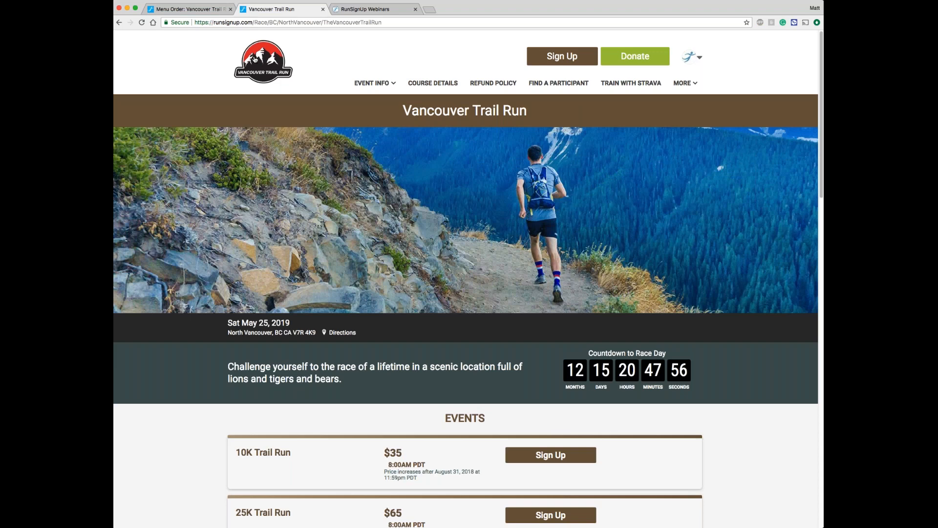
click(194, 10)
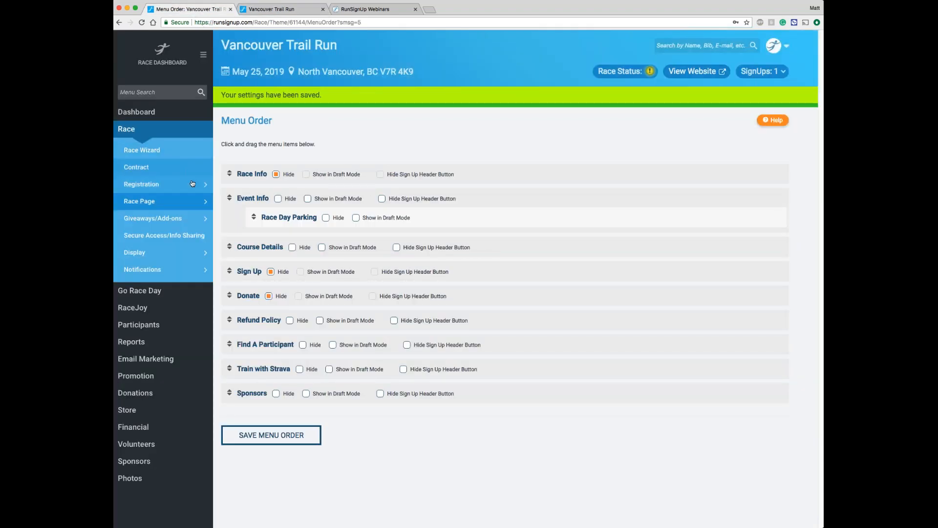
Step: In the race page's layout ordering, move the Place section below Description, Race Contact Info and Ultra Running in Vancouver
mouse_move(170, 205)
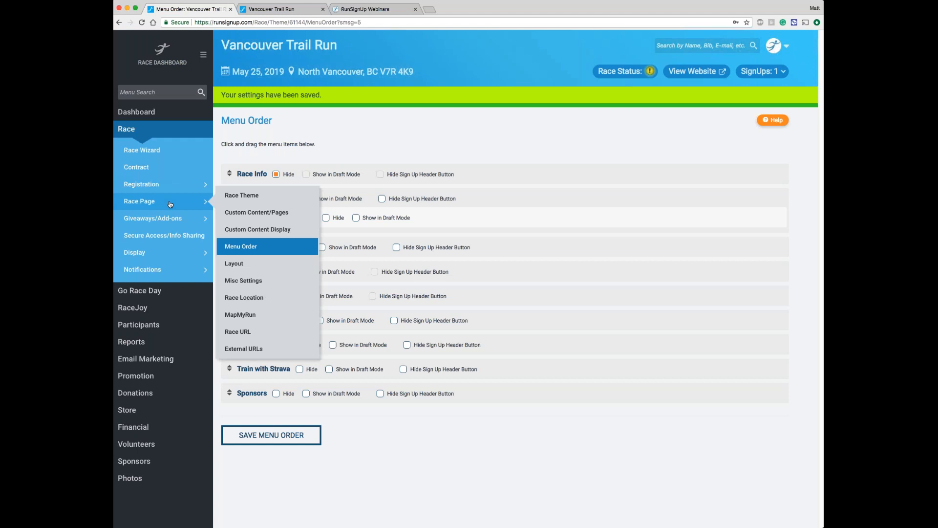
click(256, 266)
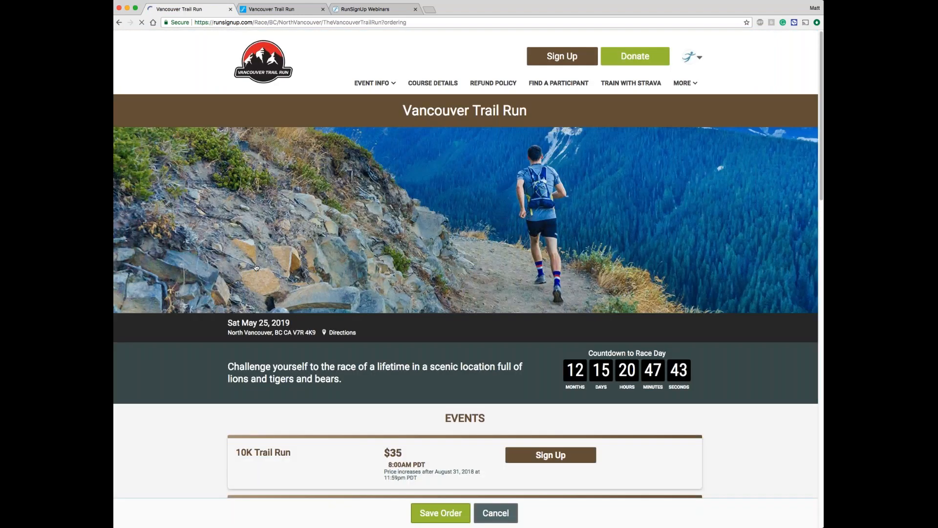
scroll(257, 267, down, 10)
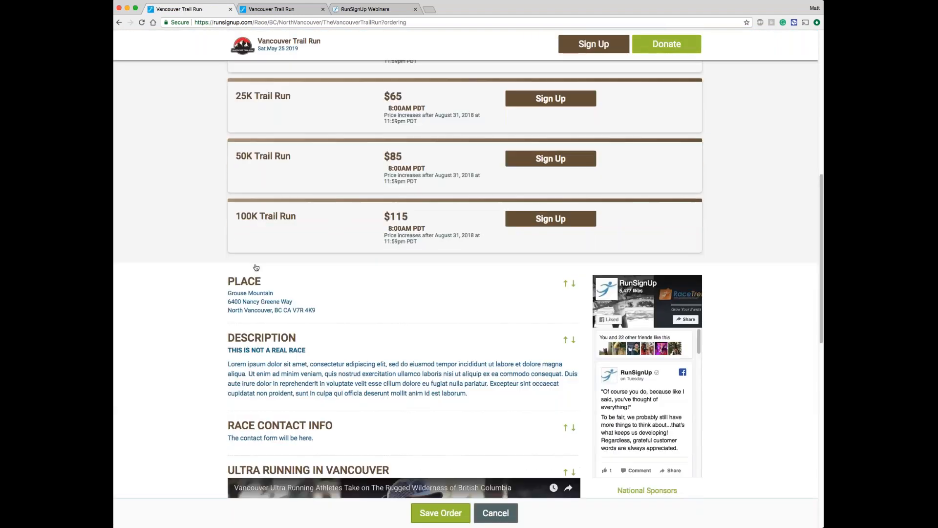
scroll(256, 267, down, 2)
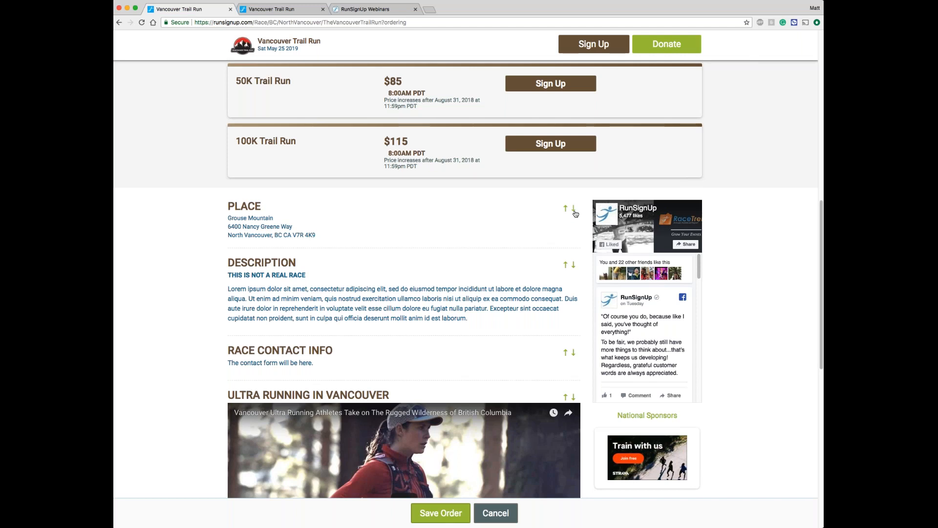
click(574, 209)
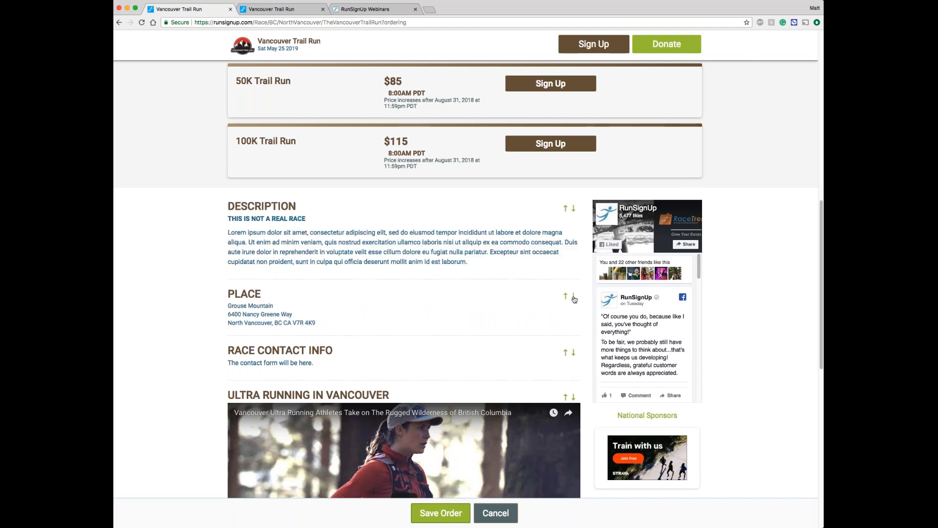
click(574, 297)
scroll(506, 296, down, 1)
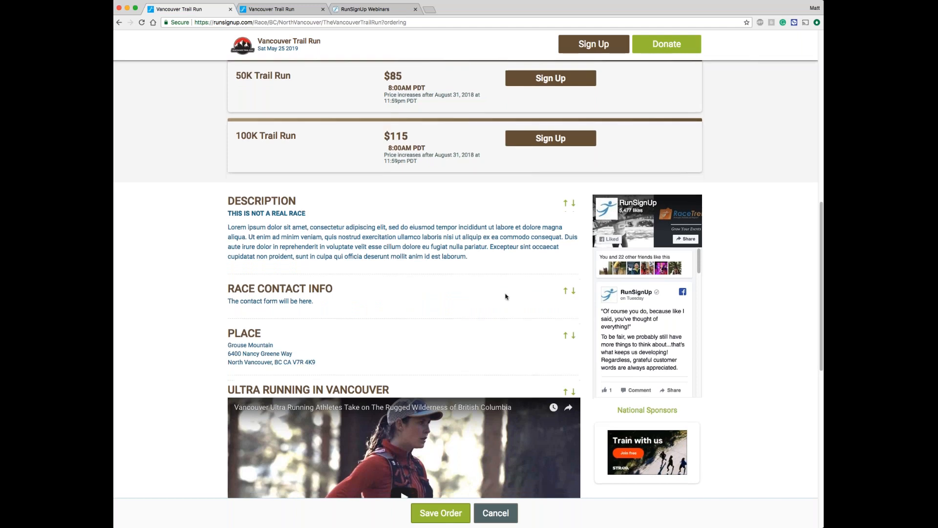
scroll(506, 296, down, 3)
click(573, 273)
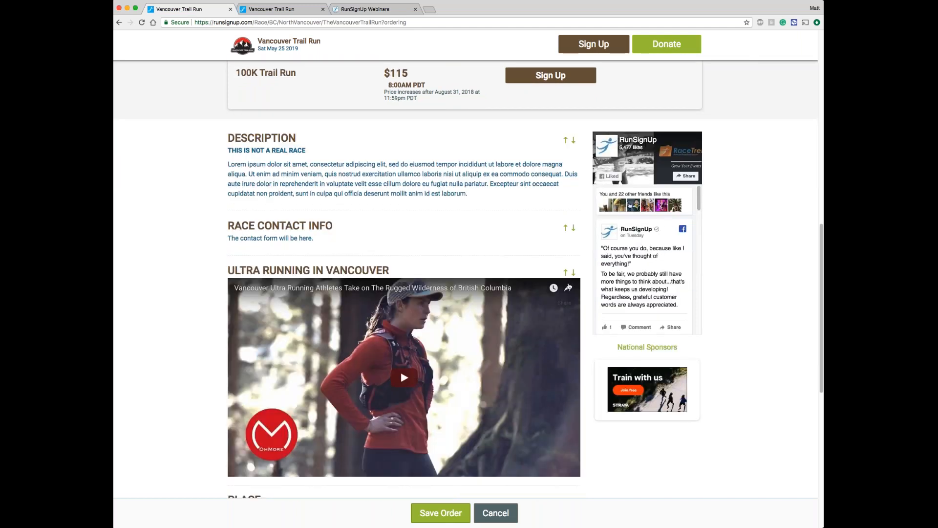
Step: Move the Ultra Running in Vancouver section above Race Contact Info and save the section order
click(567, 274)
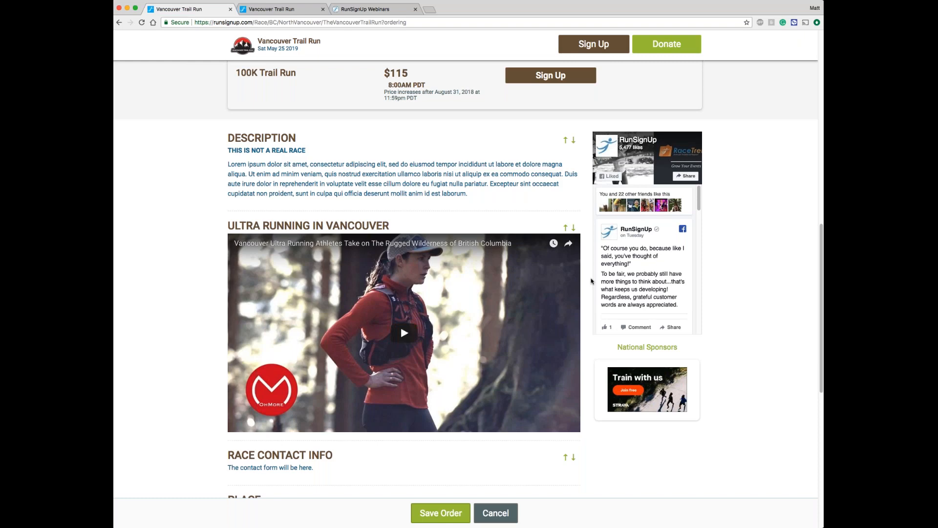
scroll(590, 281, down, 1)
scroll(590, 281, down, 10)
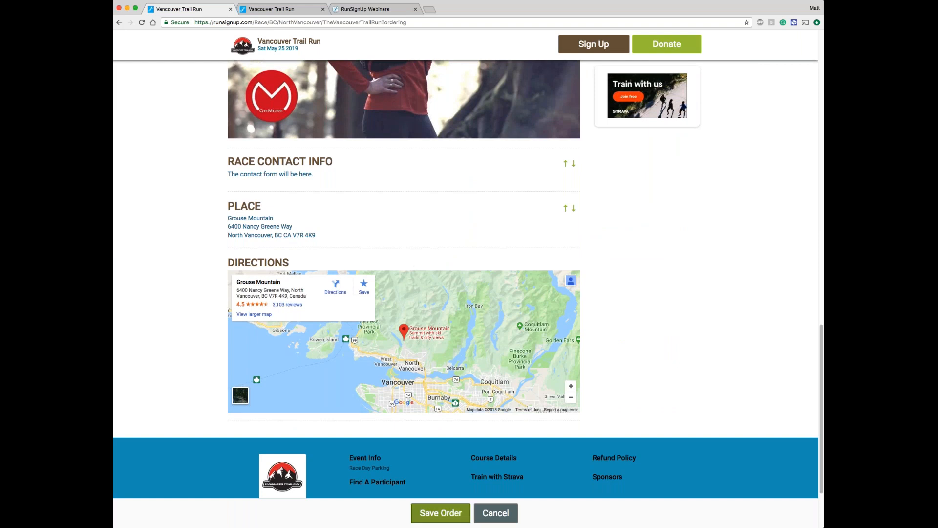
click(441, 512)
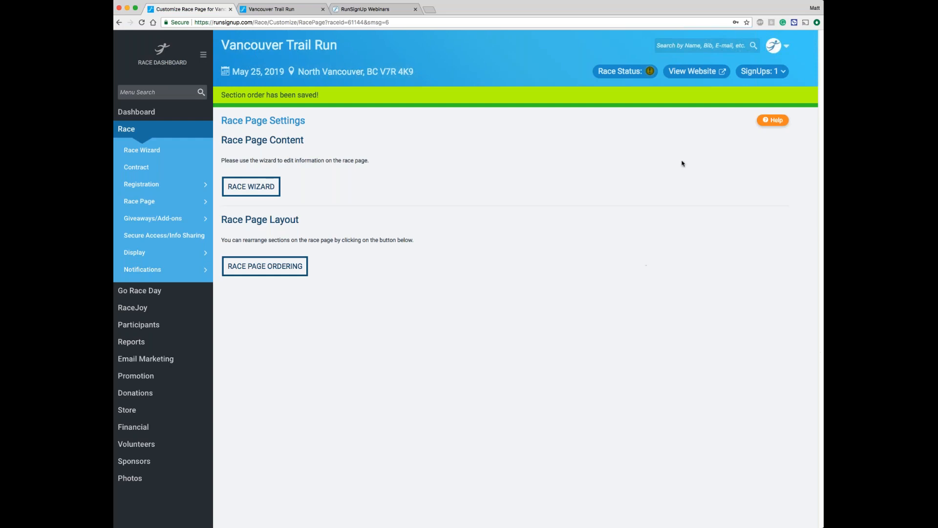
Step: View the live race website to check its home page and events list, and close both open copies of the site
click(694, 71)
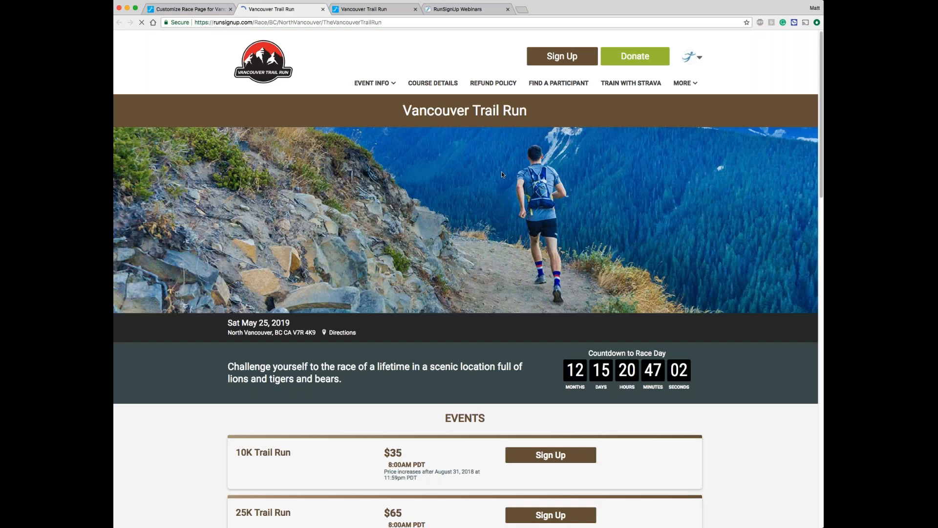
scroll(502, 174, down, 1)
scroll(502, 174, down, 3)
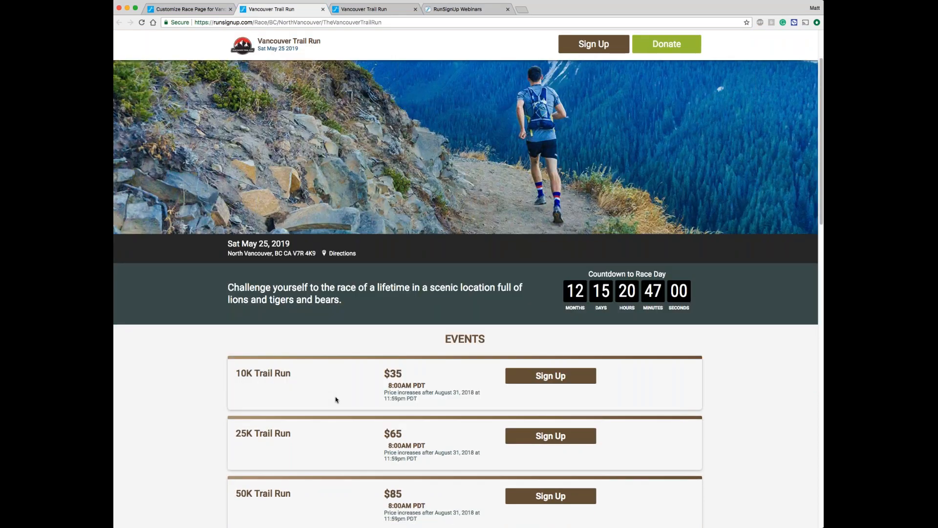
scroll(336, 400, down, 5)
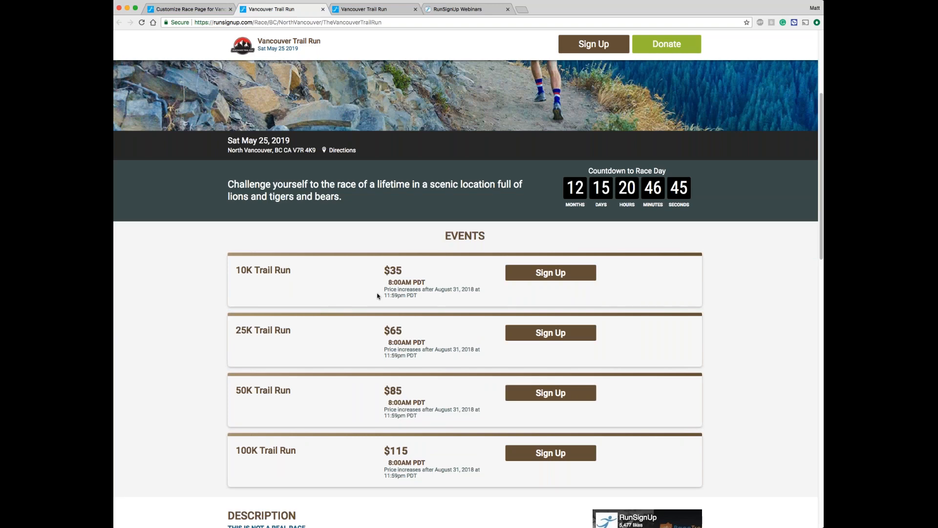
scroll(377, 296, up, 5)
click(323, 9)
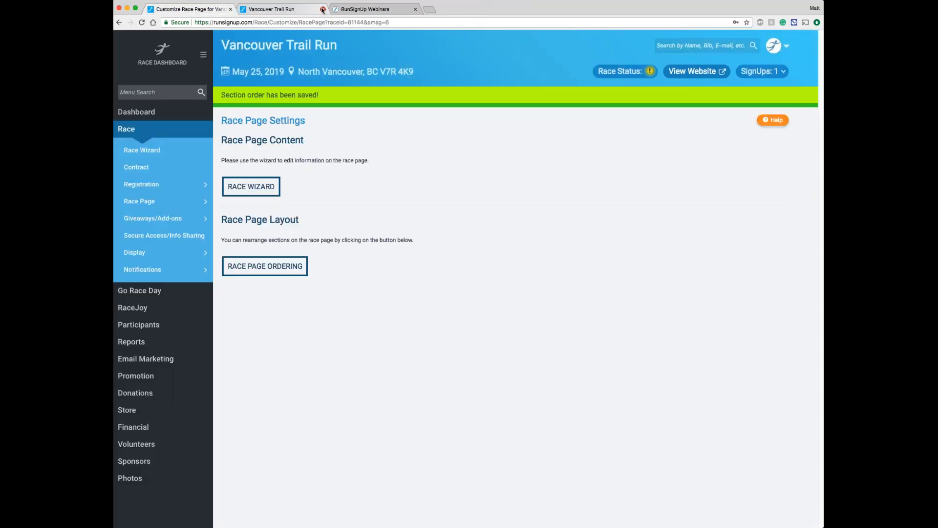
click(323, 9)
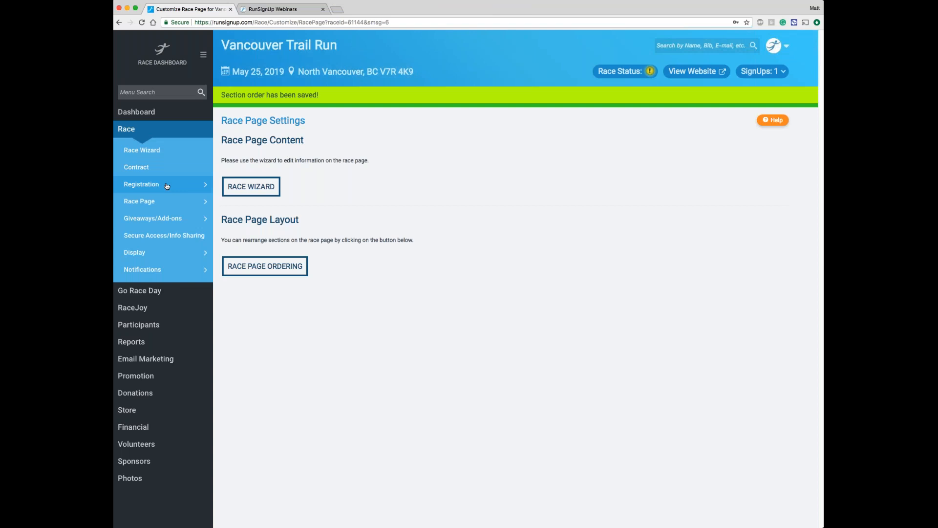
Step: In the registration's event display options, set the 10K Trail Run's event highlight to "Beginner Friendly"
mouse_move(167, 186)
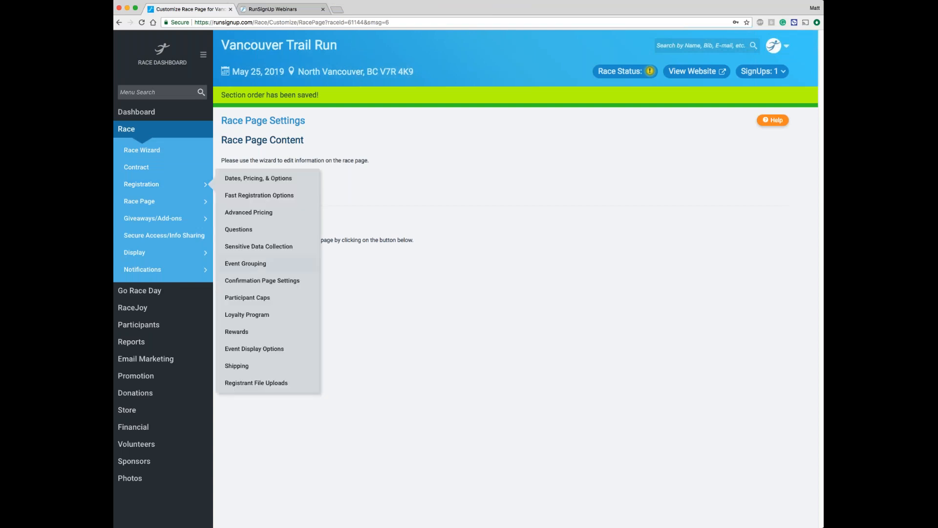
click(268, 350)
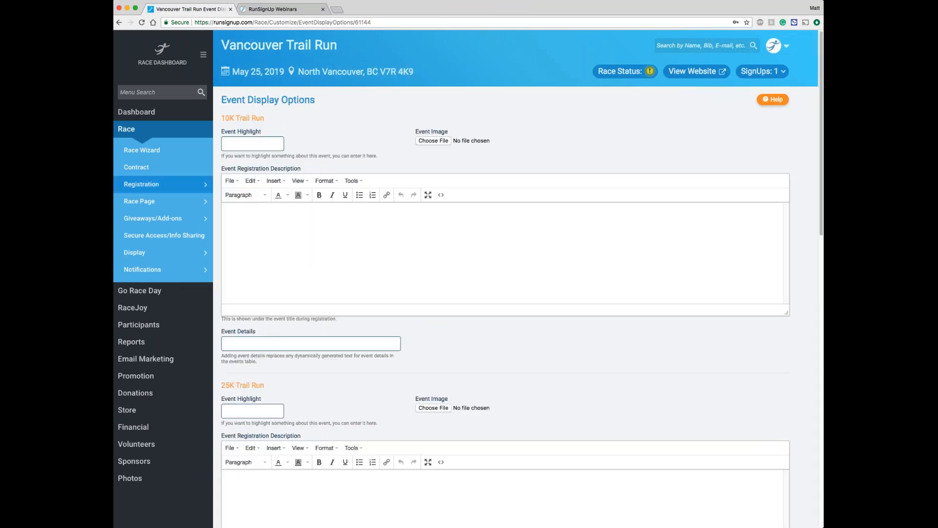
click(252, 144)
text(Beginner)
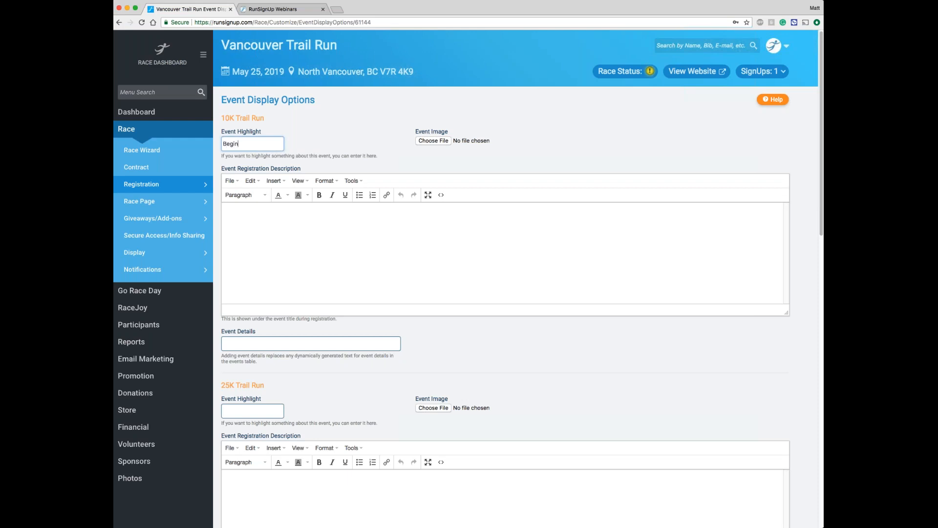
text( Friendly)
Step: Set the 100K Trail Run's event highlight to "Best Value"
scroll(281, 201, down, 12)
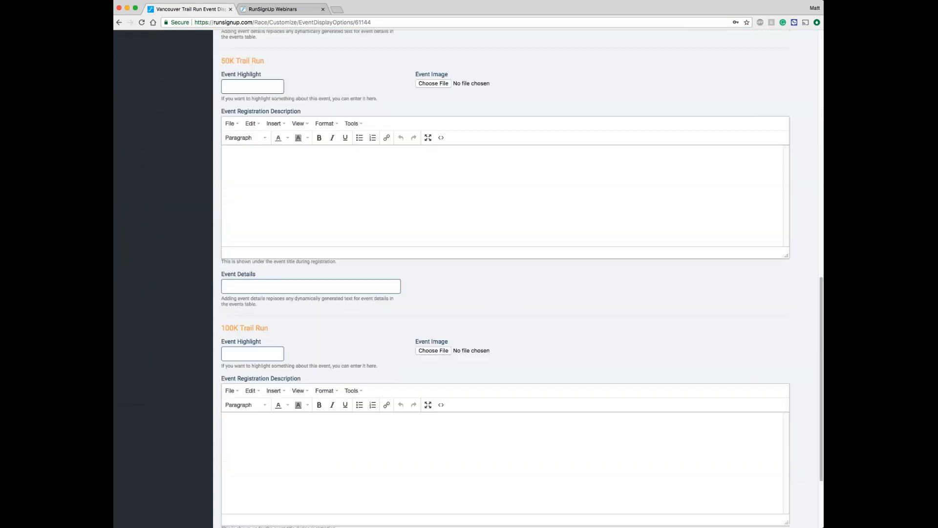
click(242, 356)
text(Best Value)
Step: Set the 100K event details to "The 100K course will take you down and back on every trail between the Grizzly Bear Habitat and The Grouse Grind." and save
scroll(242, 356, down, 2)
click(222, 444)
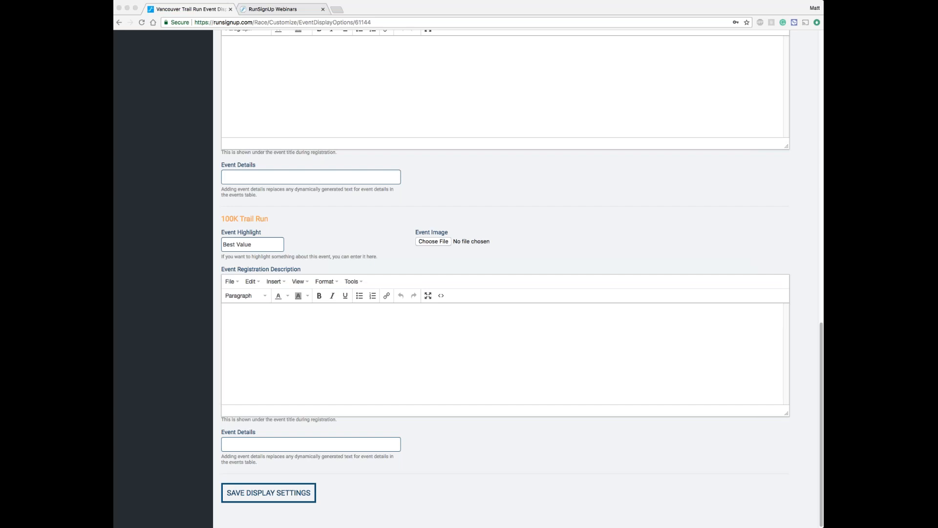
click(355, 445)
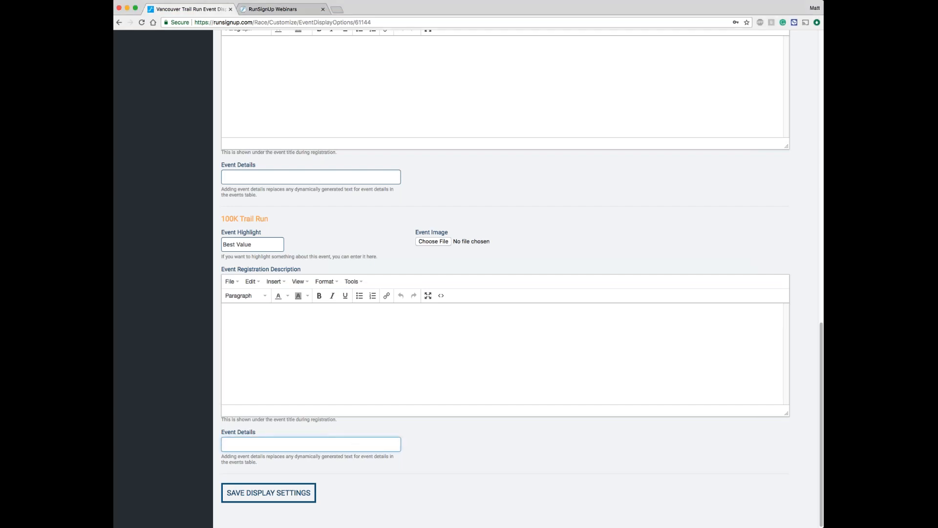
key(super+v)
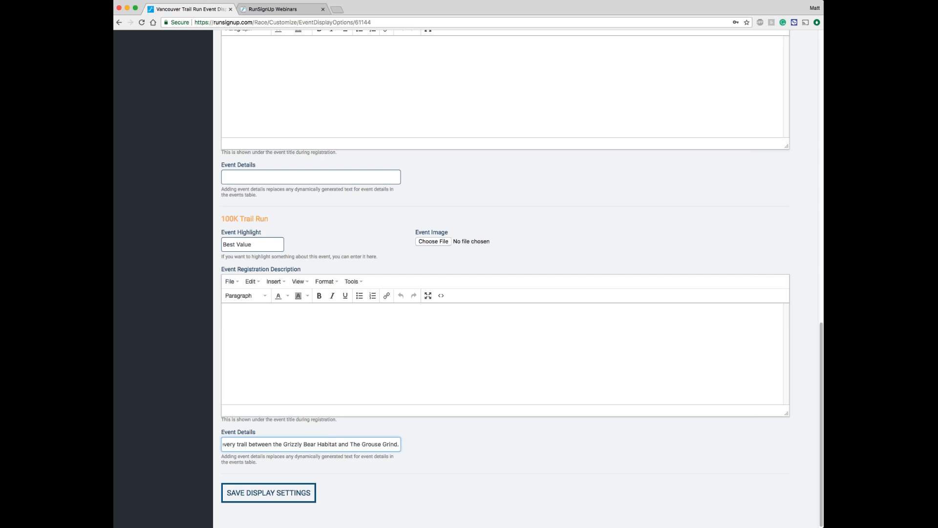
click(263, 495)
drag(225, 245, 258, 245)
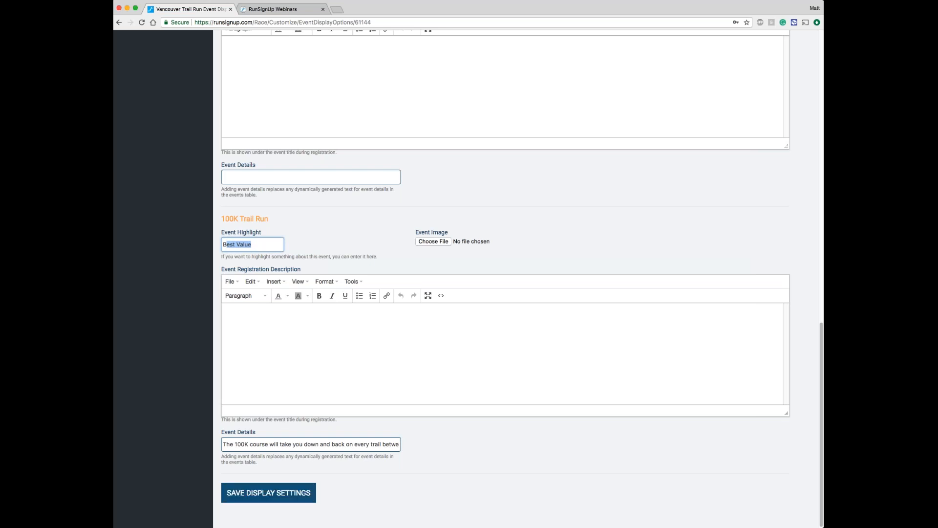
click(263, 496)
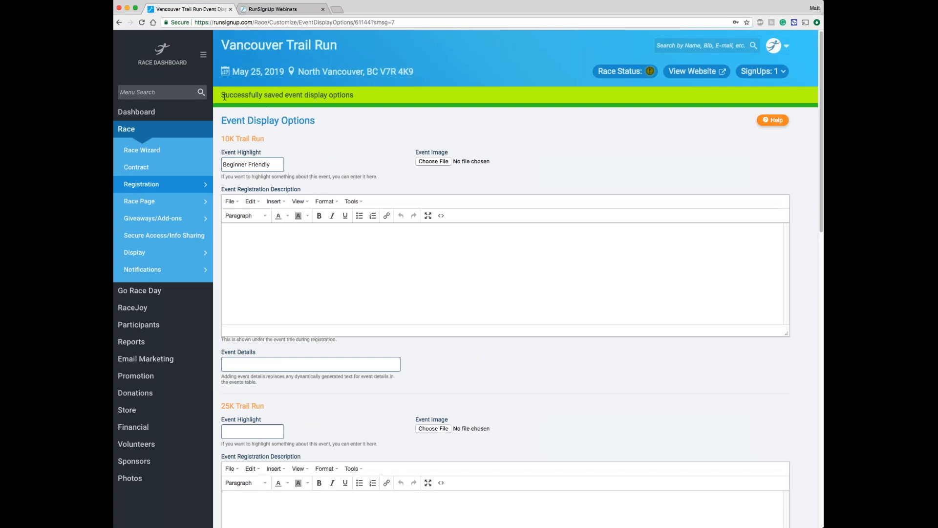
Step: View the live race website and examine the highlights and event details shown in its events list
click(694, 71)
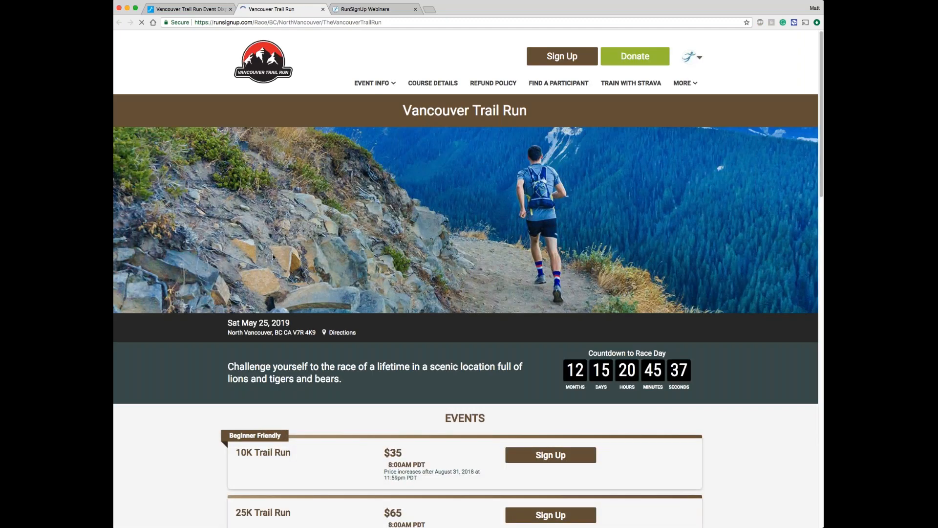
scroll(272, 273, down, 1)
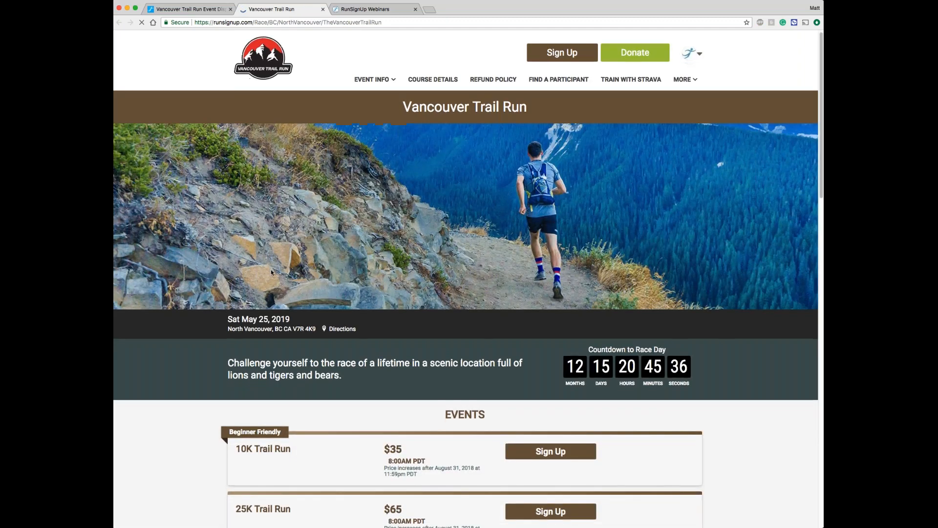
scroll(272, 272, down, 3)
scroll(299, 278, down, 1)
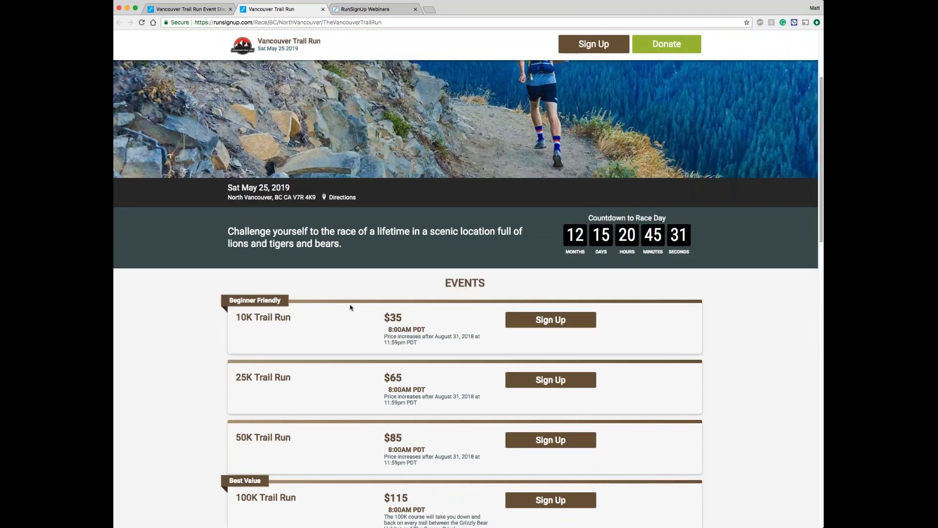
scroll(350, 308, down, 3)
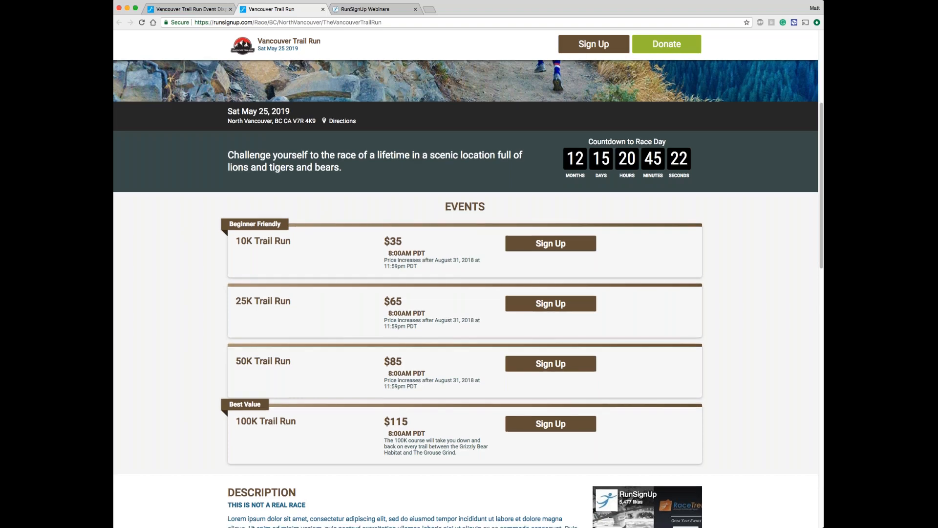
scroll(465, 294, down, 2)
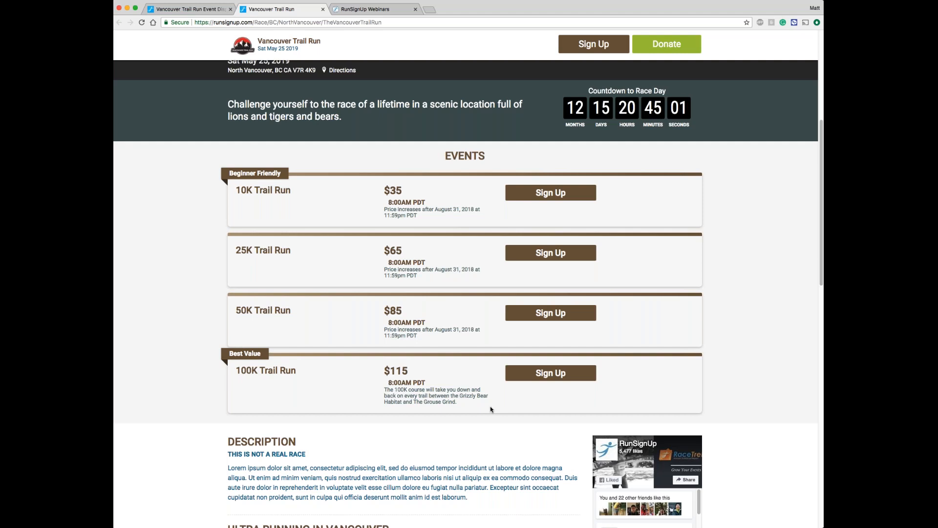
scroll(306, 321, up, 1)
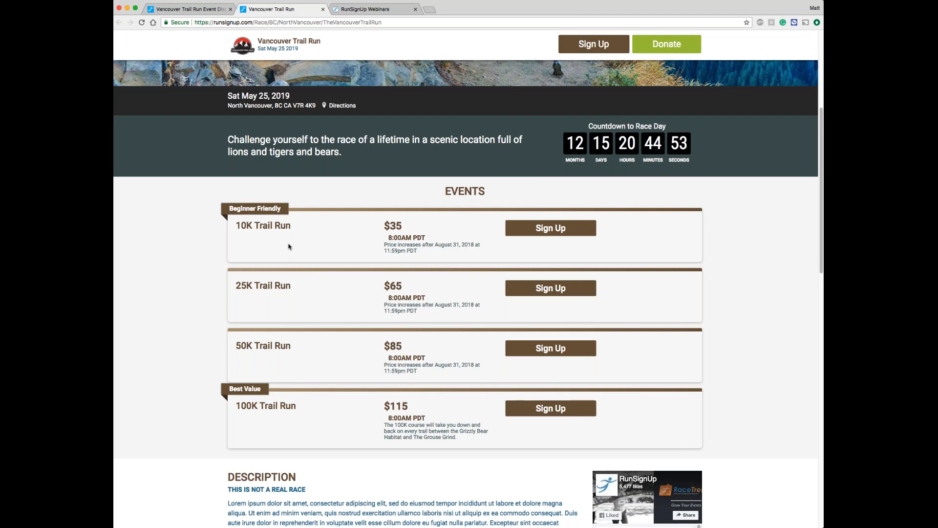
Step: Look over the rest of the live race page above the events list and close it
scroll(288, 247, up, 2)
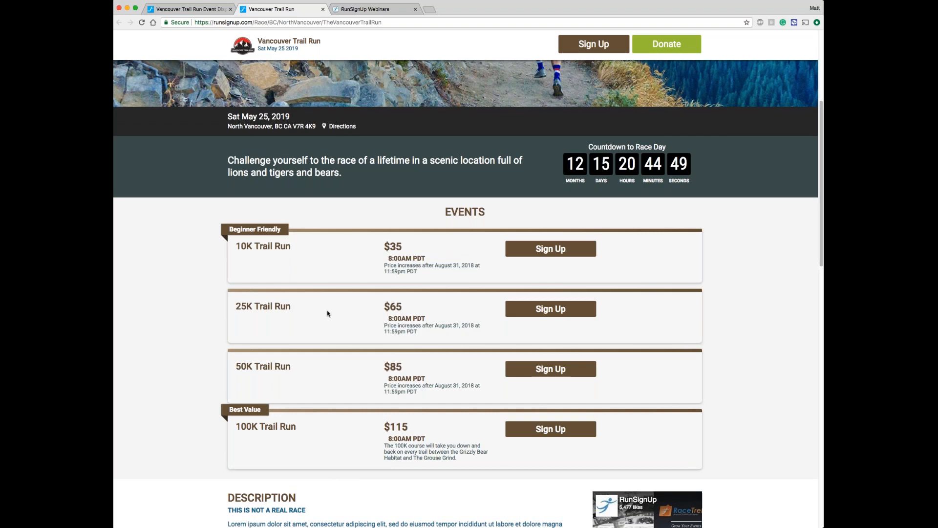
scroll(327, 314, up, 3)
scroll(328, 313, up, 5)
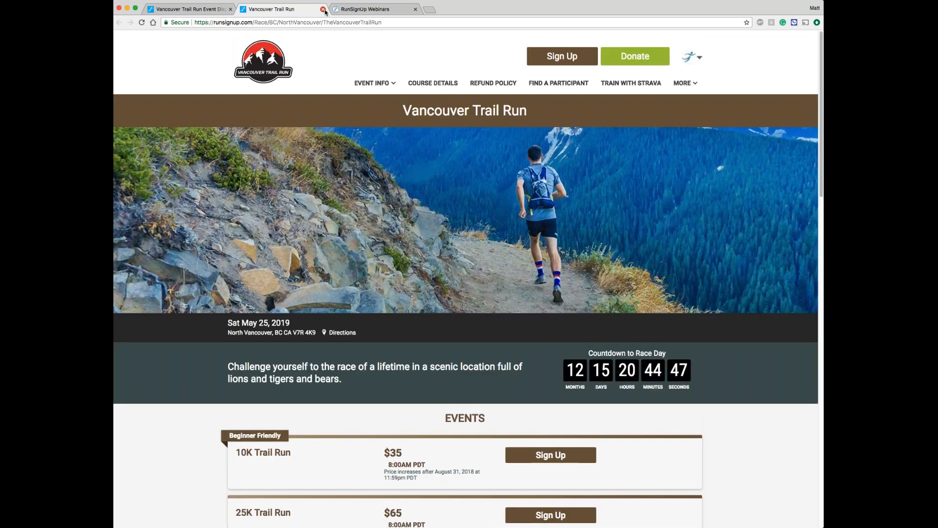
click(323, 9)
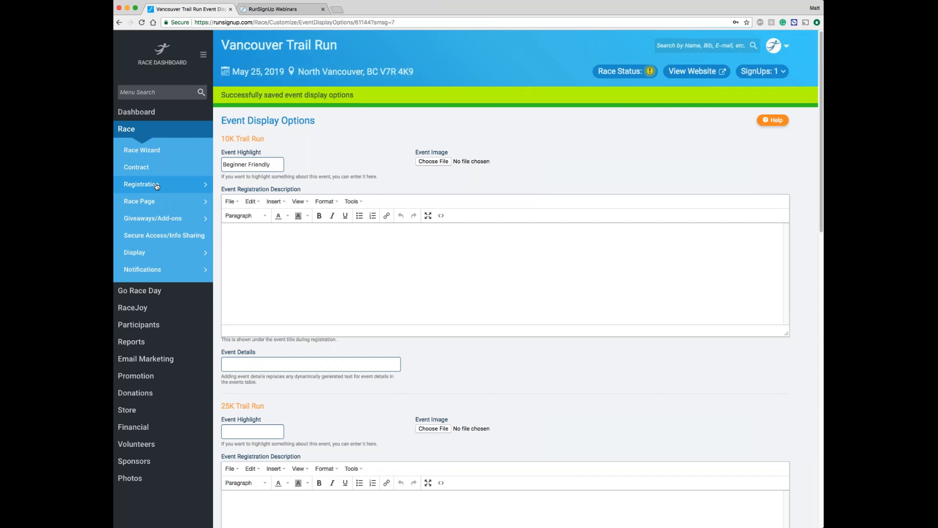
Step: In the registration's event grouping settings, add two simple event groups named "Saturday Events" and "Sunday Events"
mouse_move(156, 185)
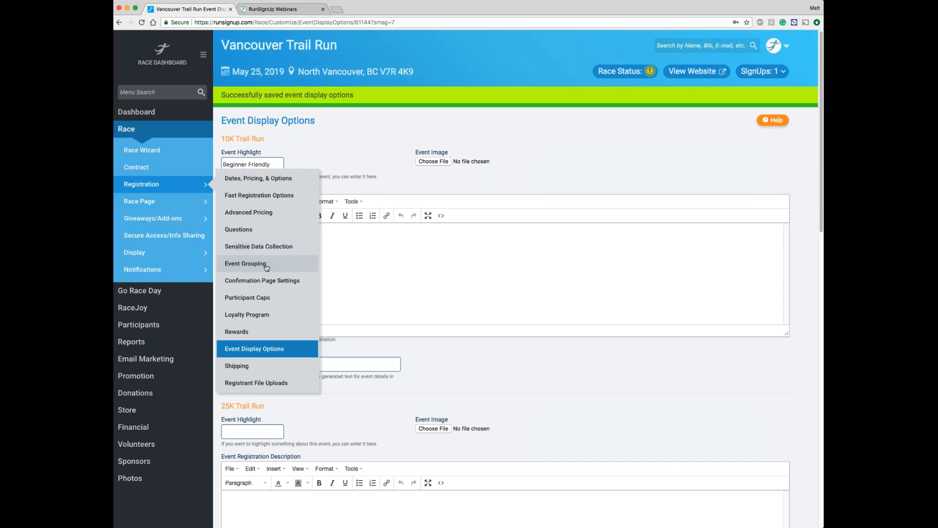
click(246, 264)
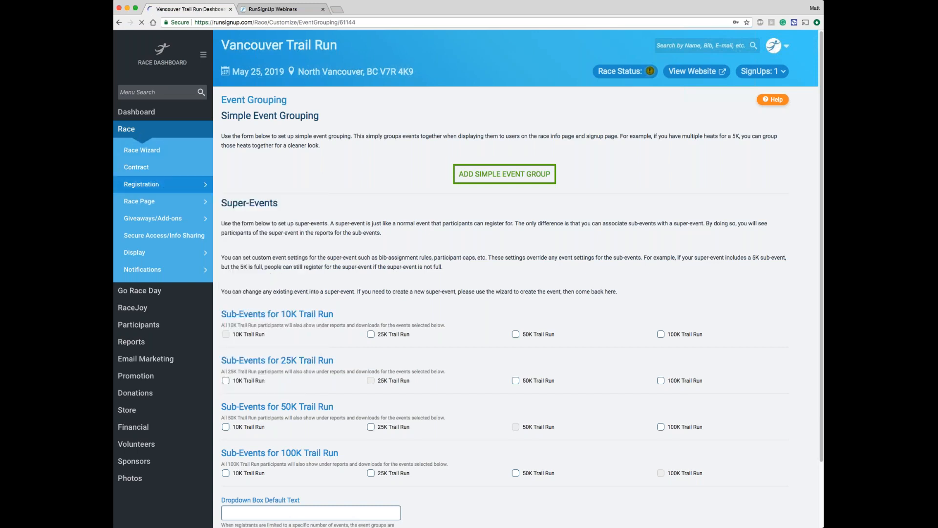
click(504, 175)
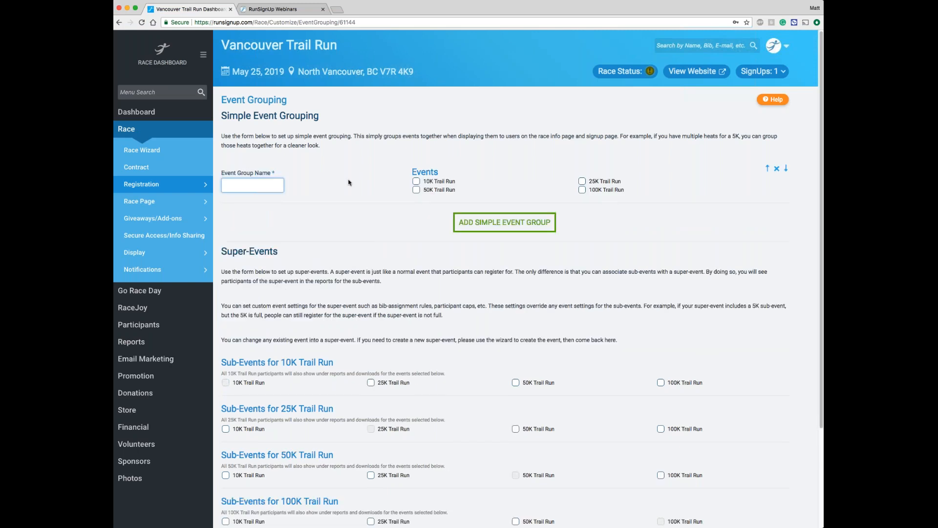
text(Saturday Events)
click(504, 222)
click(256, 233)
text(Sunday Events)
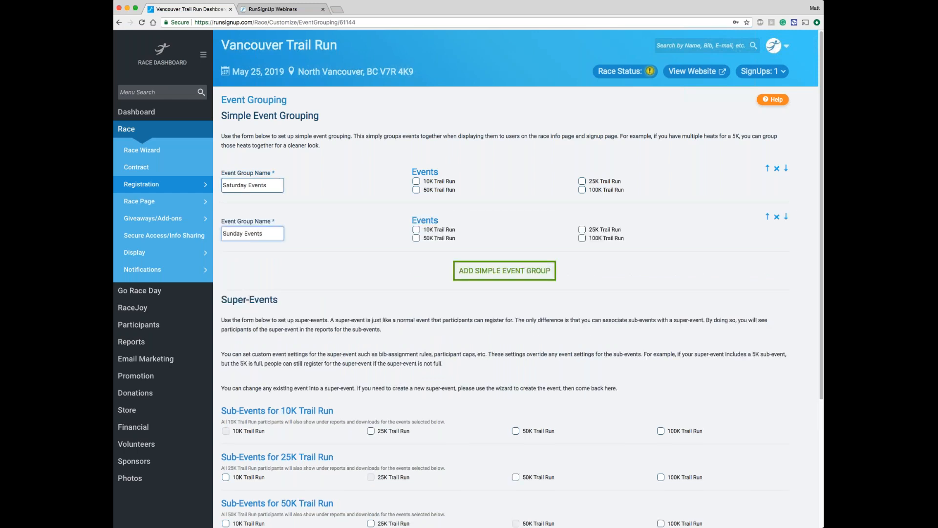
Step: Assign the 10K and 25K Trail Runs to Saturday Events and the 50K and 100K Trail Runs to Sunday Events, and save
click(438, 183)
click(600, 185)
click(440, 240)
click(606, 240)
scroll(405, 190, down, 1)
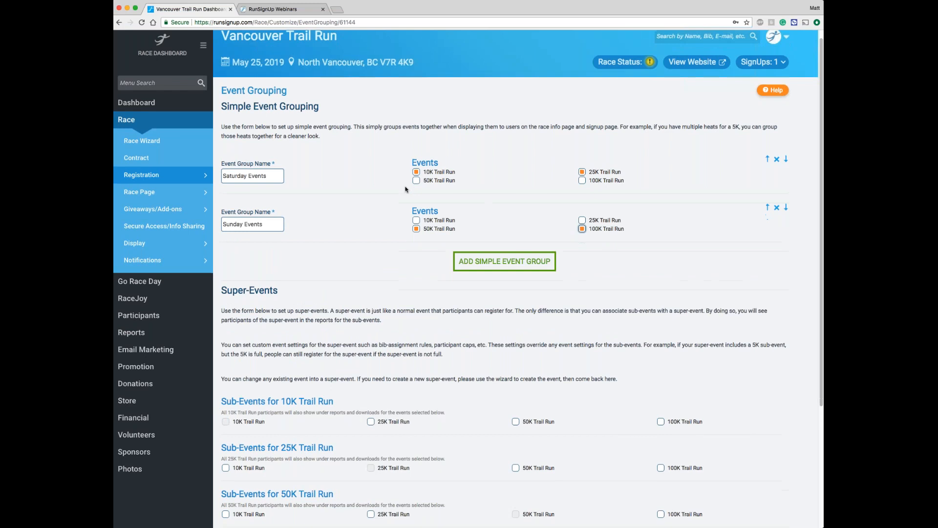
scroll(405, 190, down, 5)
click(283, 492)
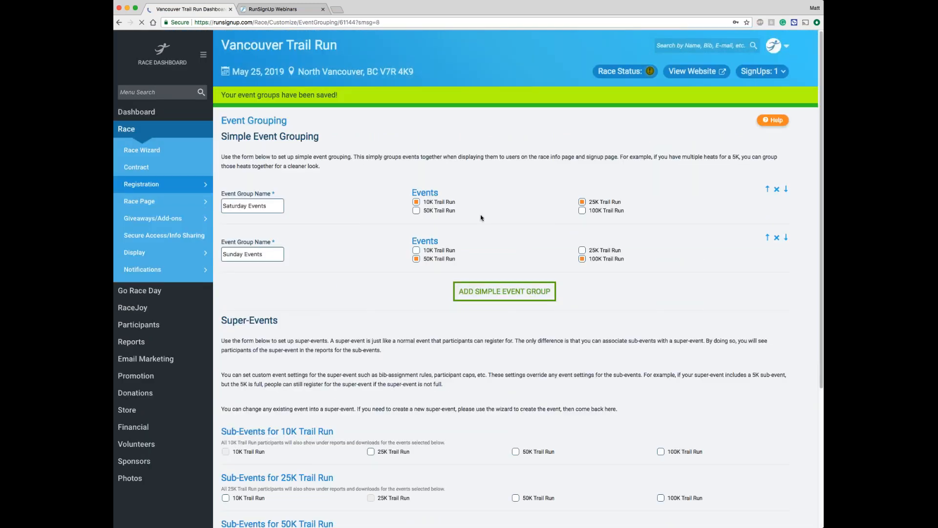
Step: View the live race website and examine which runs are listed under the Saturday and Sunday event groups
click(697, 72)
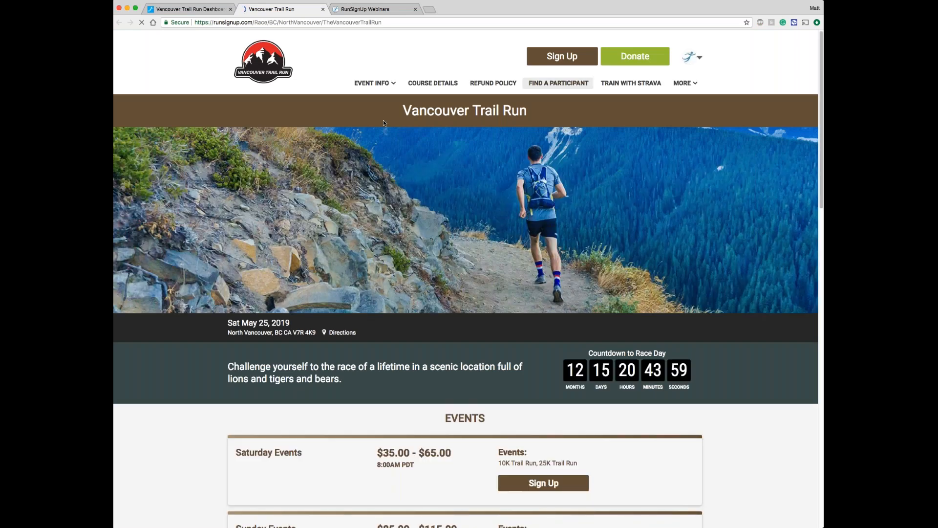
scroll(384, 122, down, 5)
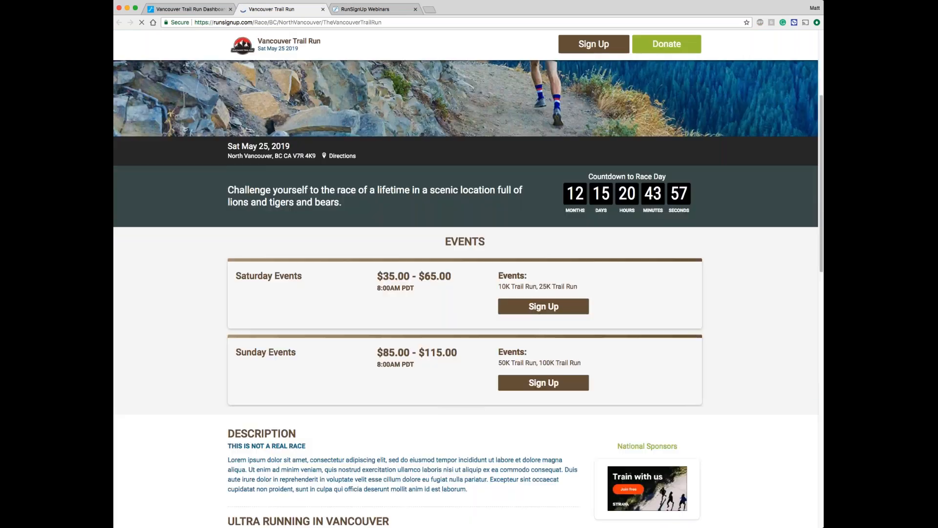
drag(499, 284, 594, 289)
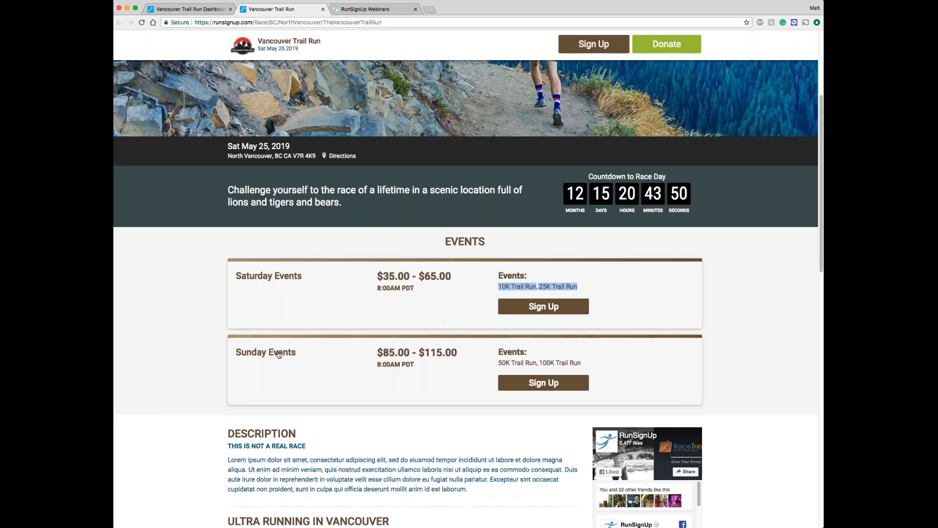
drag(524, 363, 595, 365)
click(595, 365)
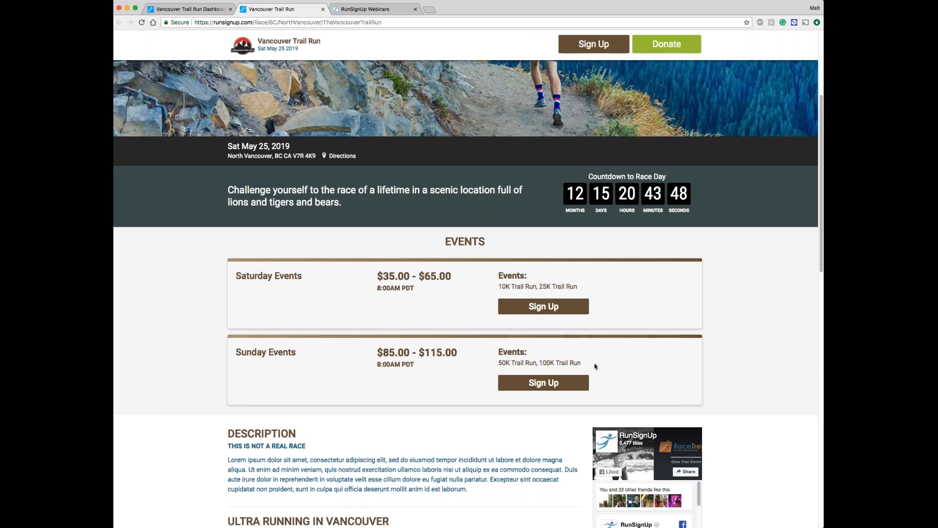
Step: In the event display options, set the Sunday Events group's event highlight to "SUNDAY SUNDAY SUNDAY" and save
click(206, 9)
mouse_move(155, 186)
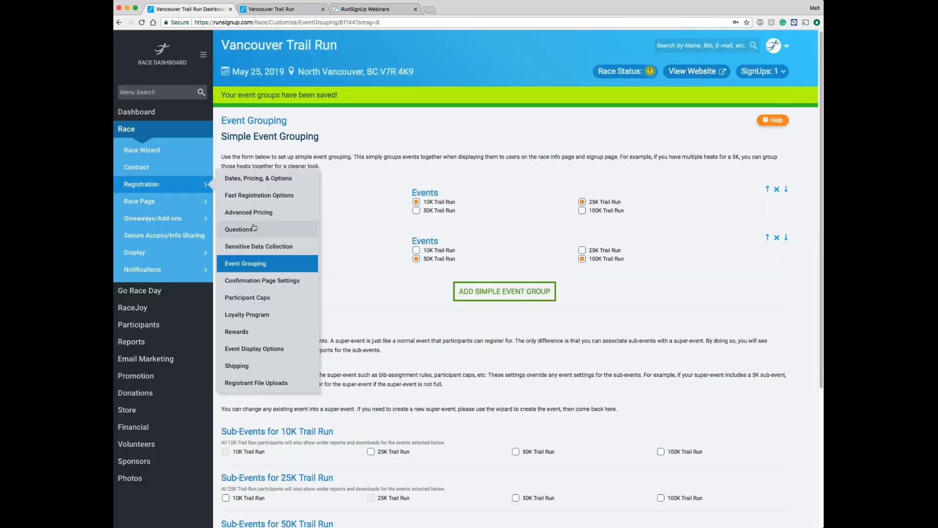
click(280, 350)
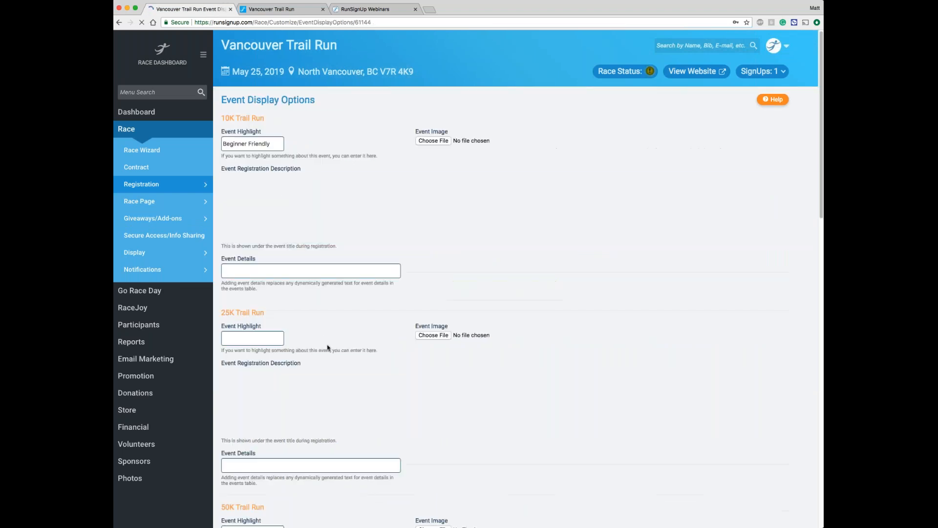
scroll(327, 348, down, 15)
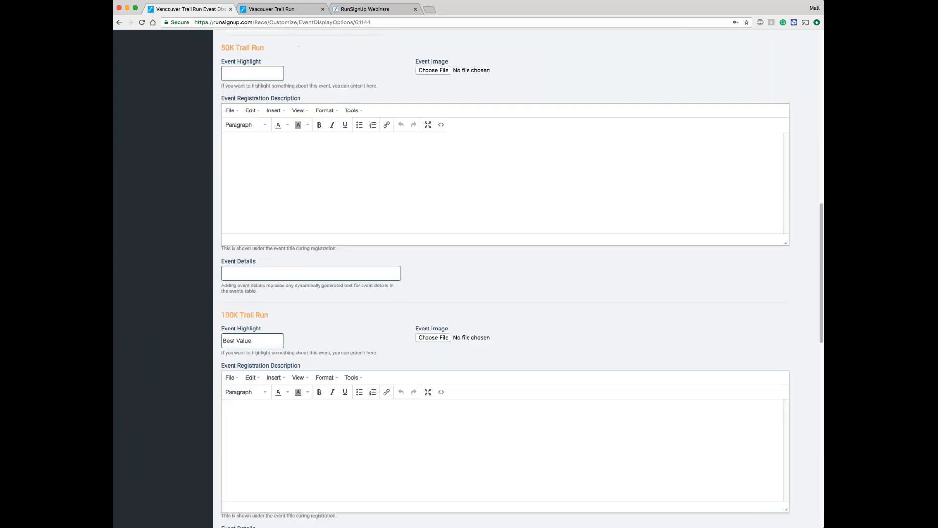
scroll(506, 279, down, 5)
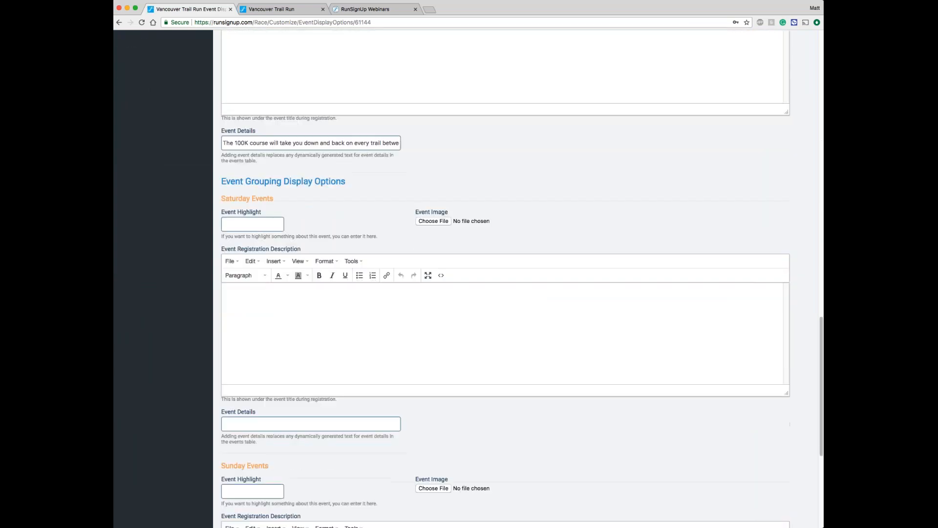
scroll(505, 293, down, 3)
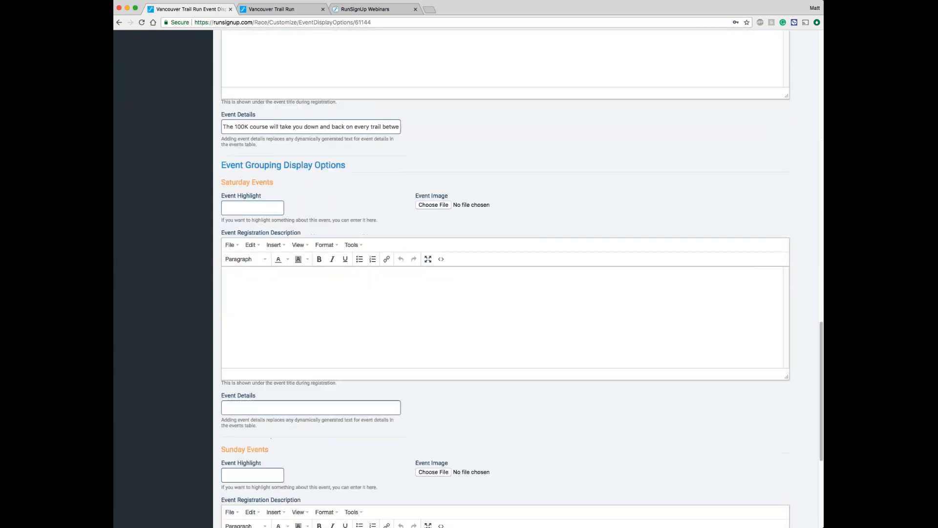
click(253, 430)
text(SUNDAY SUNDAY SUNDAY)
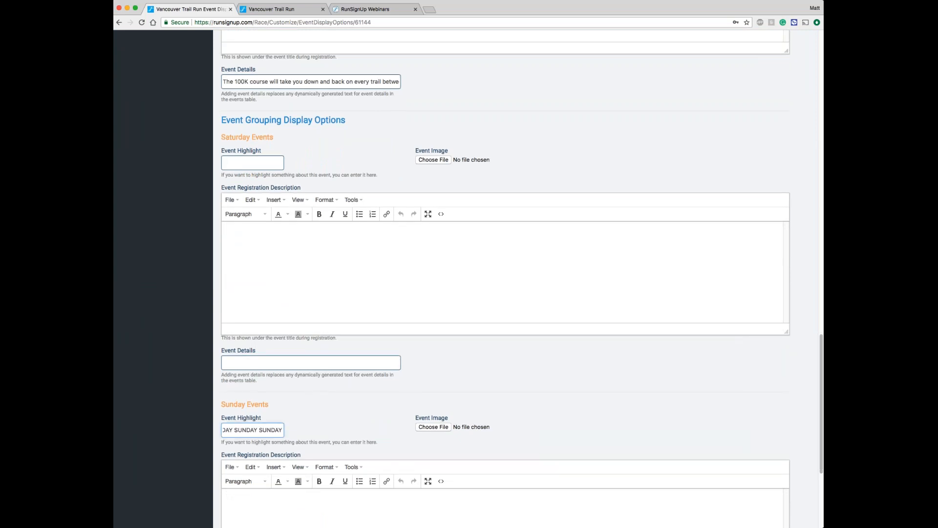
scroll(506, 279, down, 9)
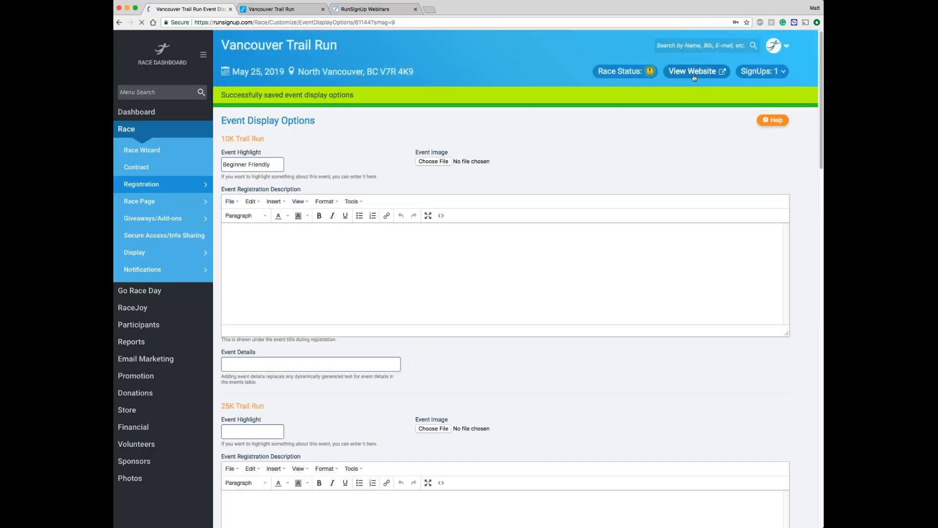
Step: View the live race website, examine the Sunday Events highlight in the events list, and close the page
click(694, 72)
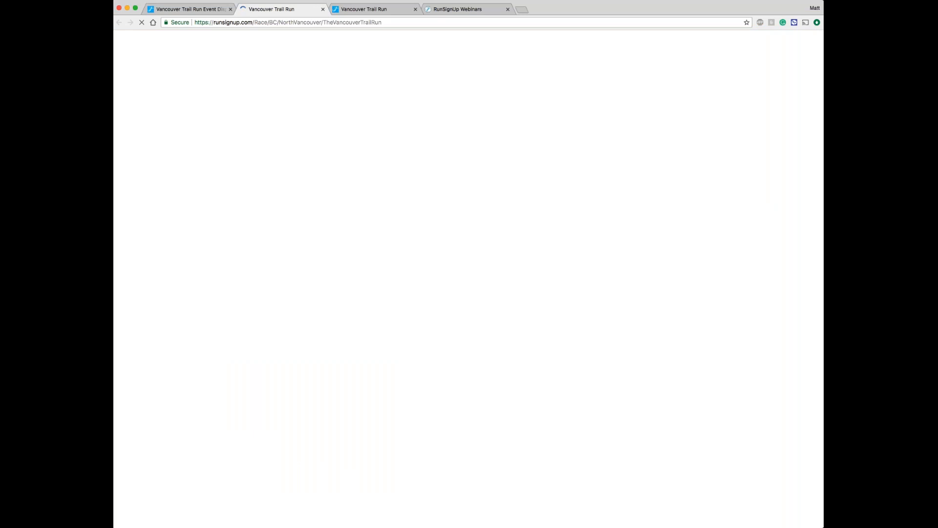
scroll(345, 177, down, 3)
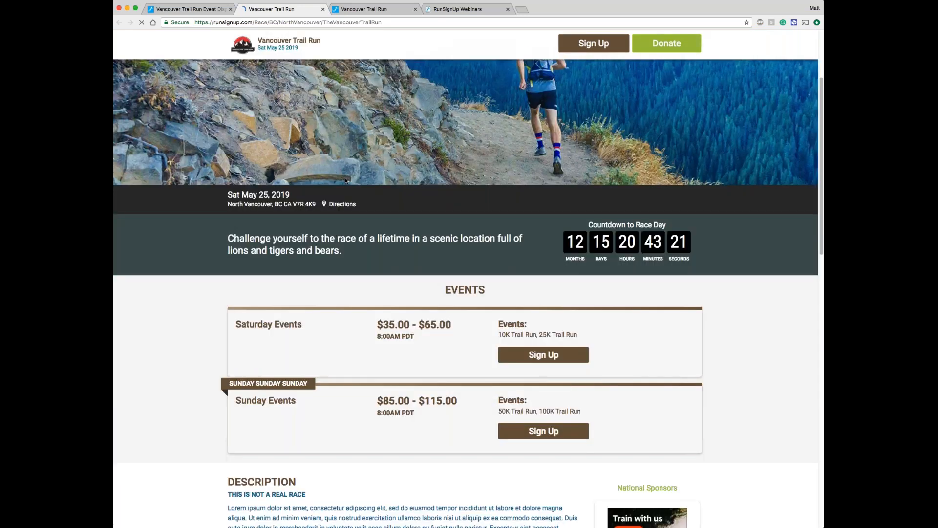
scroll(345, 177, down, 1)
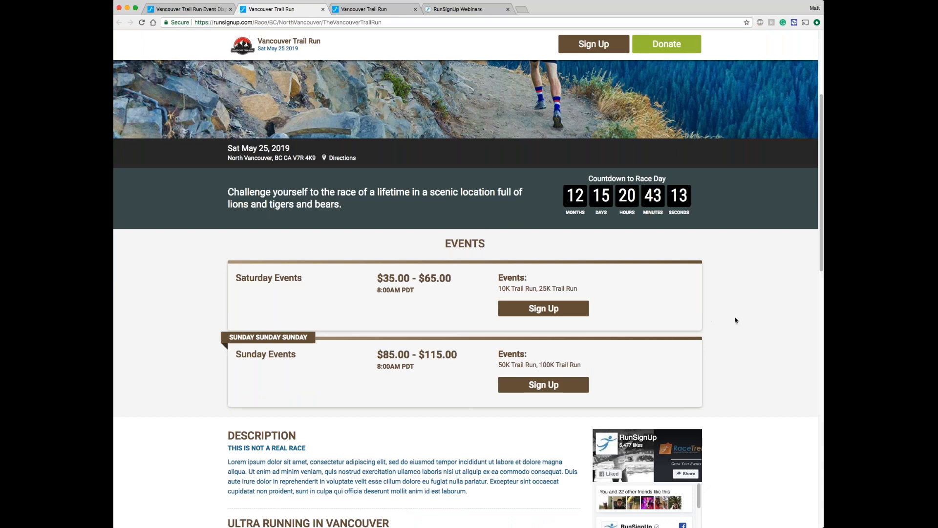
scroll(735, 320, down, 3)
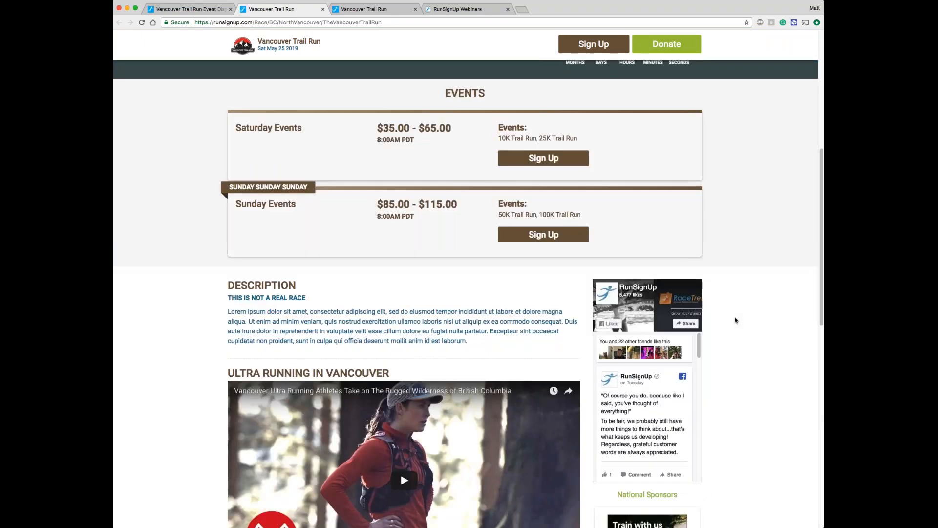
scroll(735, 316, up, 6)
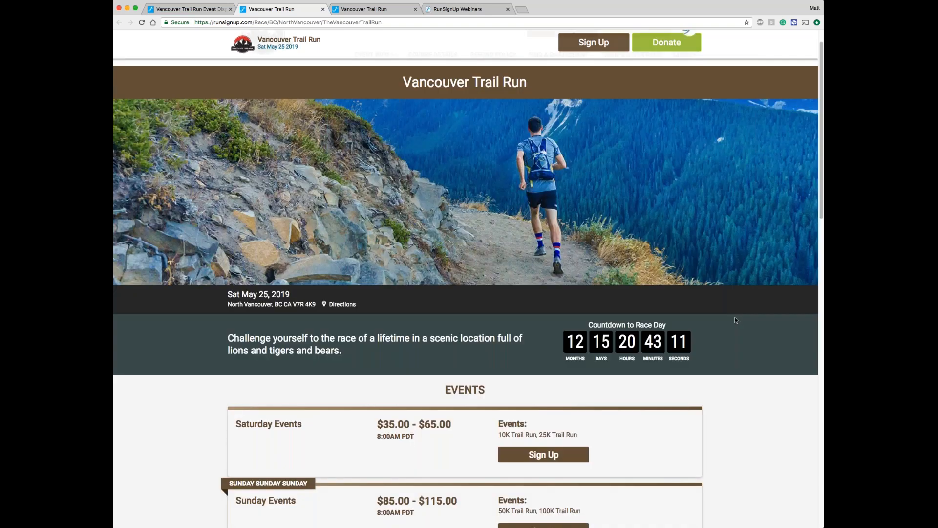
scroll(735, 317, up, 1)
click(324, 10)
click(324, 10)
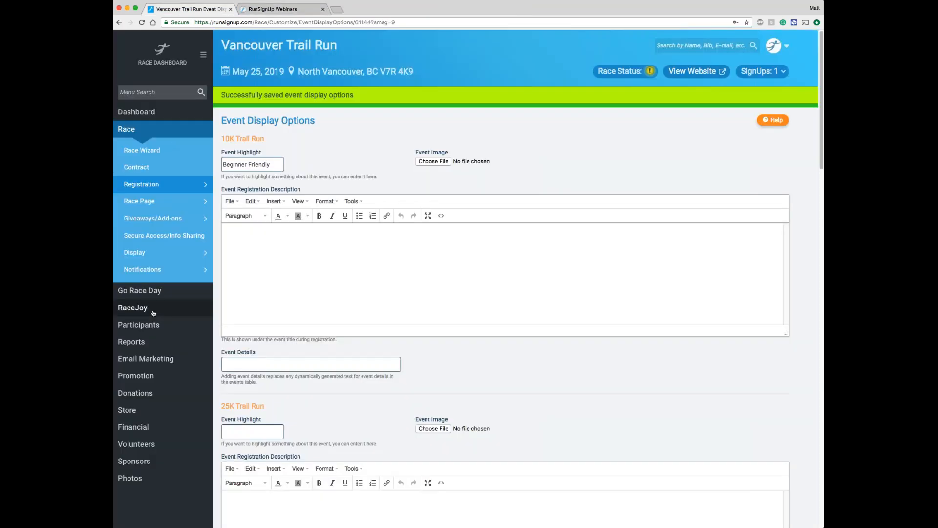
Step: In the sponsor display settings, set the placement to Right Column of All Pages, enable sponsor levels on the race information page, and save
scroll(153, 313, down, 2)
click(170, 420)
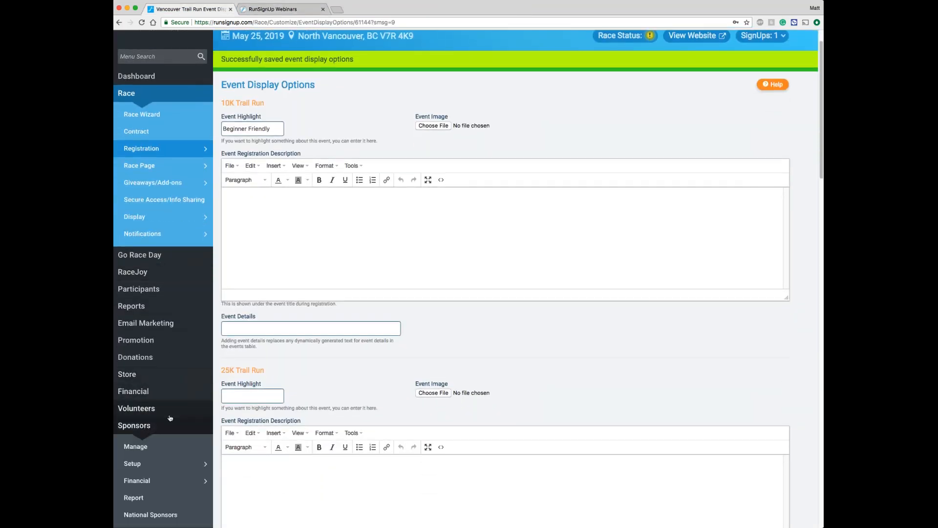
scroll(170, 418, down, 6)
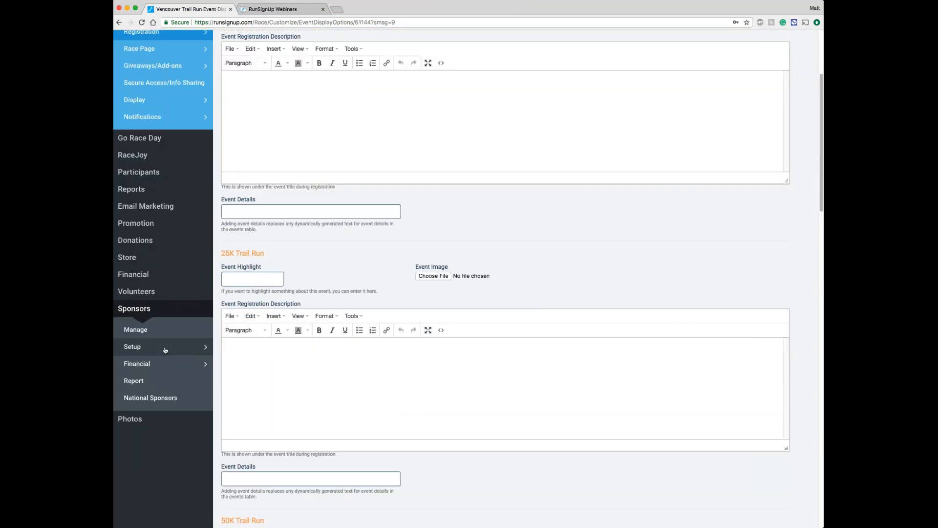
mouse_move(165, 350)
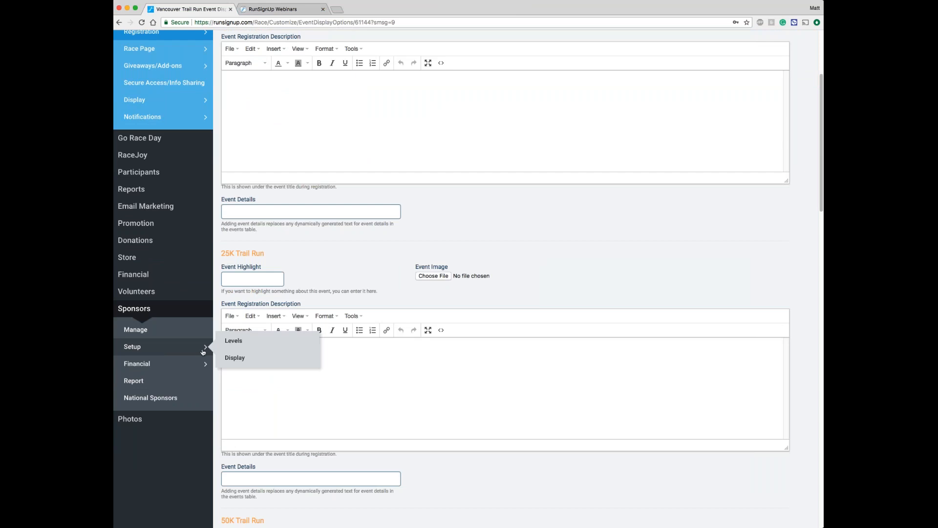
click(241, 360)
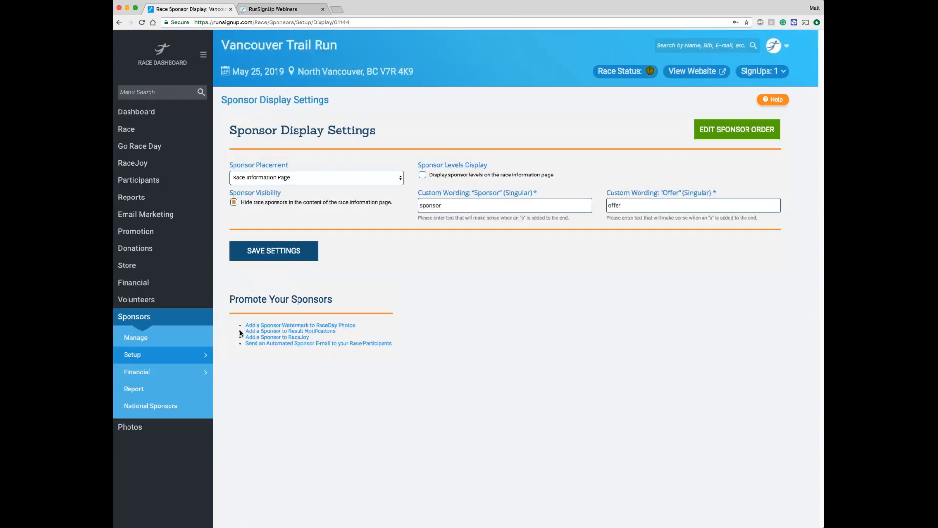
click(292, 180)
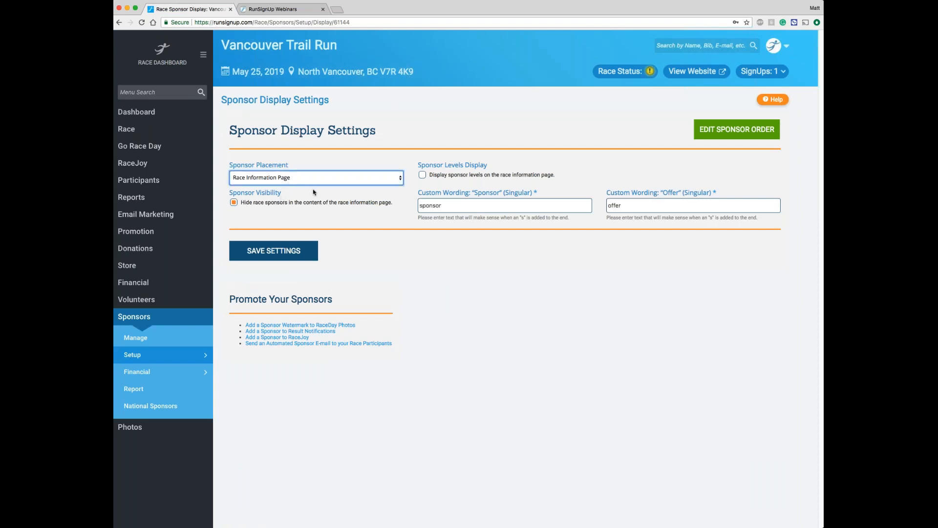
key(Down)
click(460, 176)
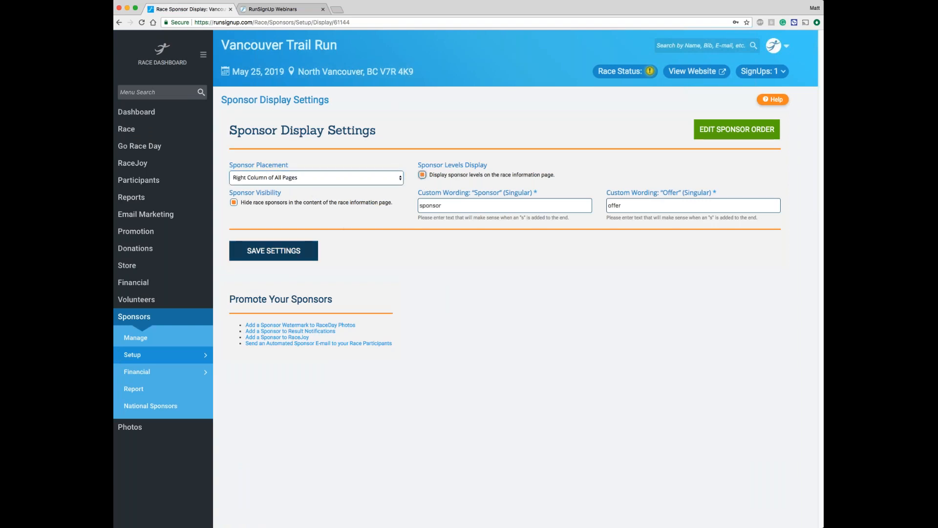
click(287, 251)
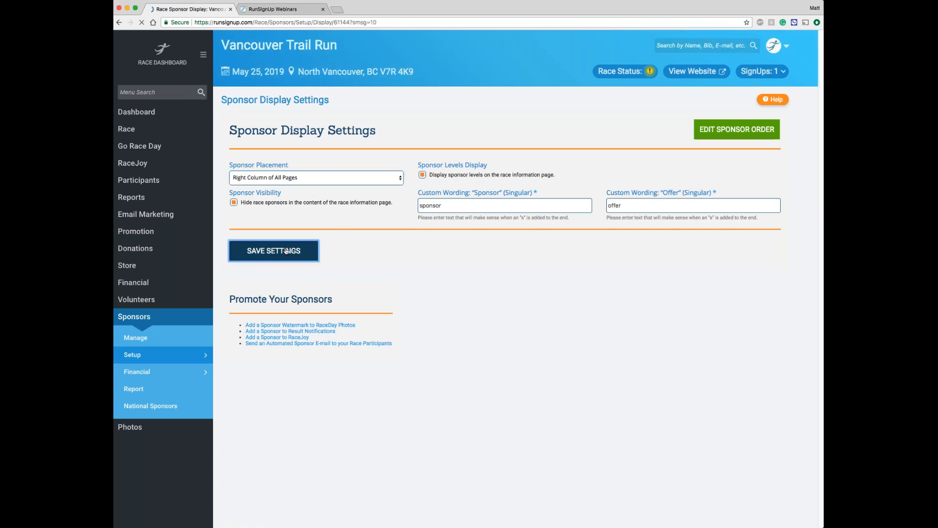
Step: View the live race website and examine how the sponsors appear by level beside the page content
click(694, 71)
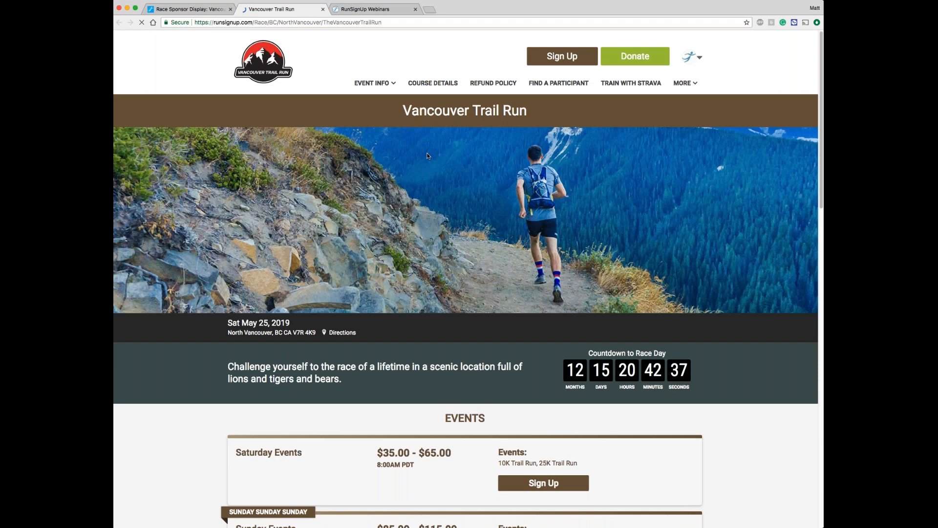
scroll(427, 153, down, 10)
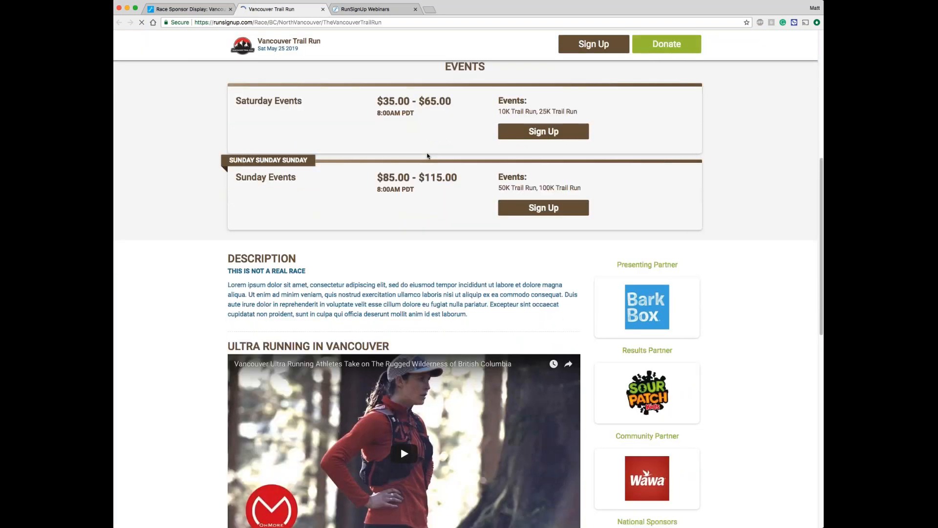
scroll(427, 156, down, 3)
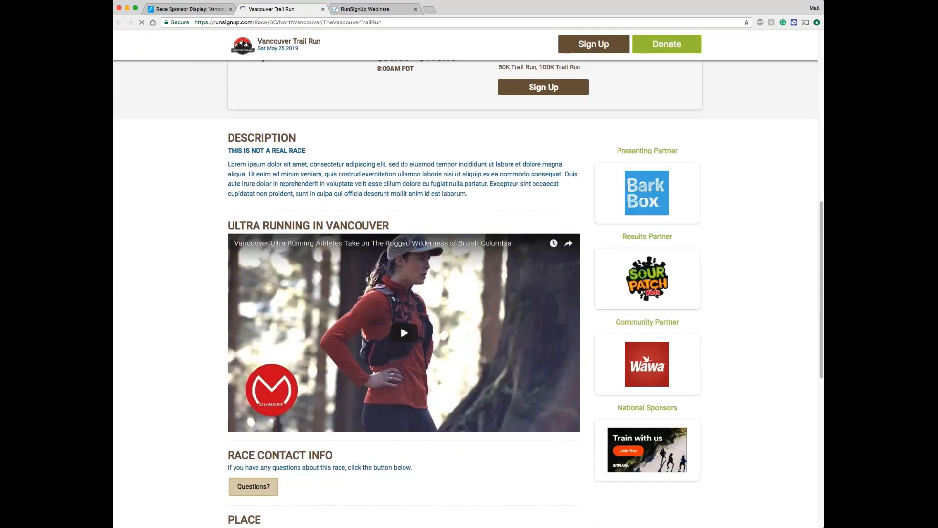
scroll(727, 277, down, 1)
scroll(727, 279, down, 7)
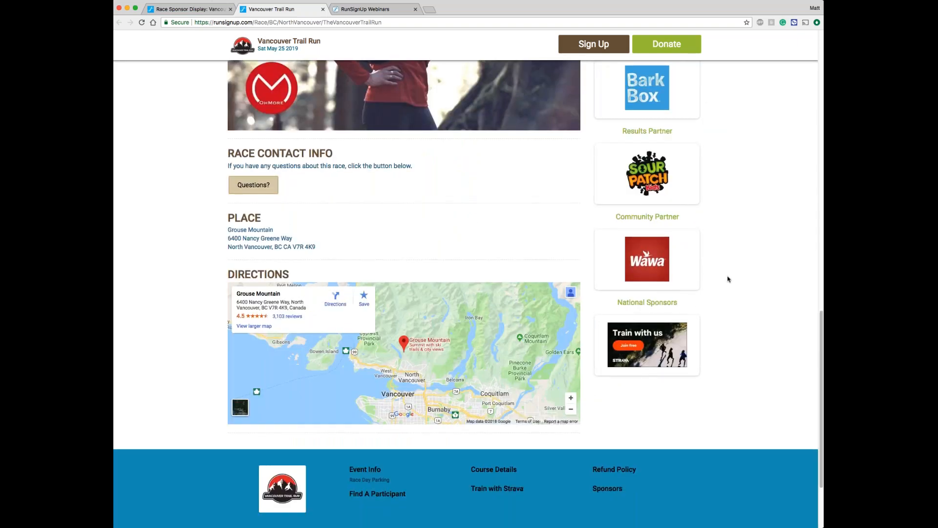
scroll(728, 279, up, 1)
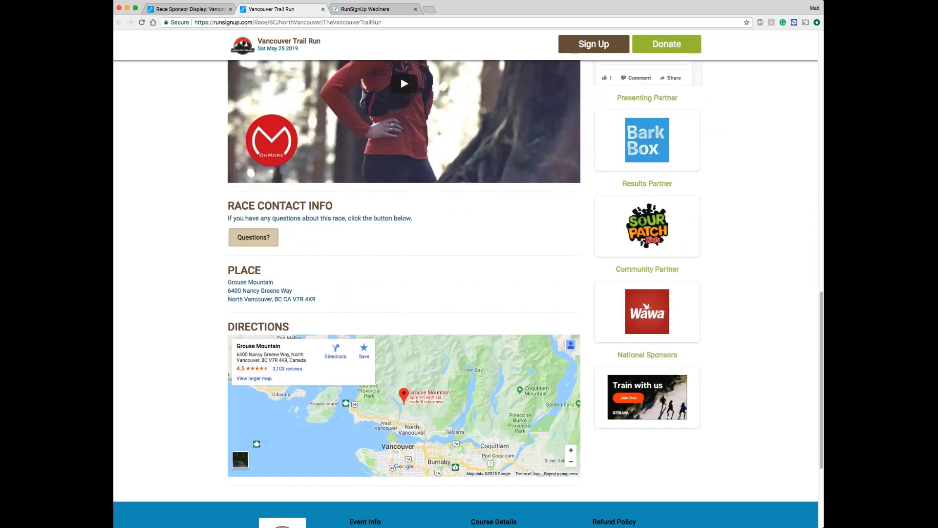
scroll(466, 294, up, 9)
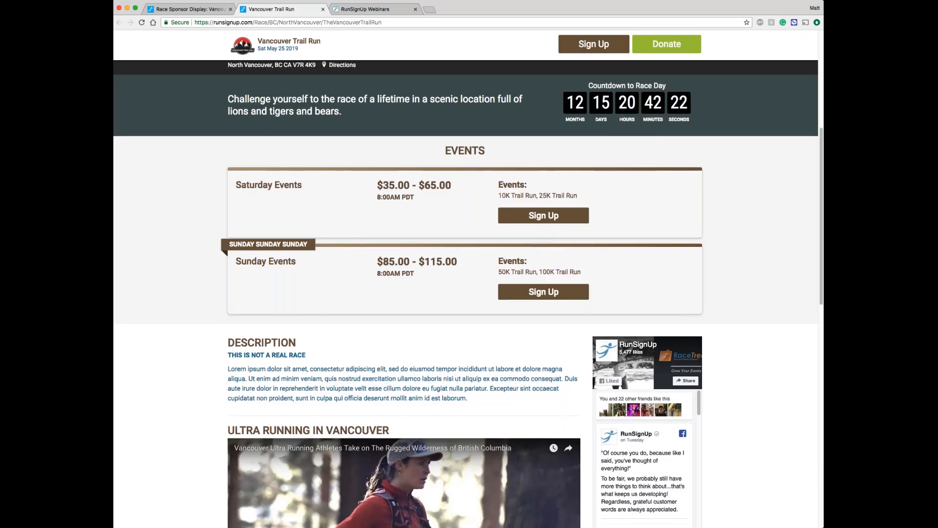
scroll(468, 293, up, 2)
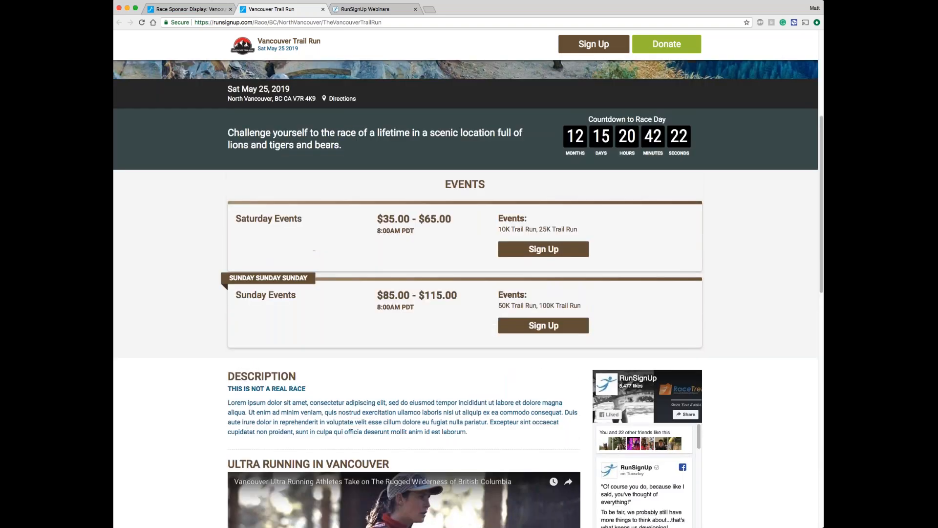
scroll(468, 294, up, 10)
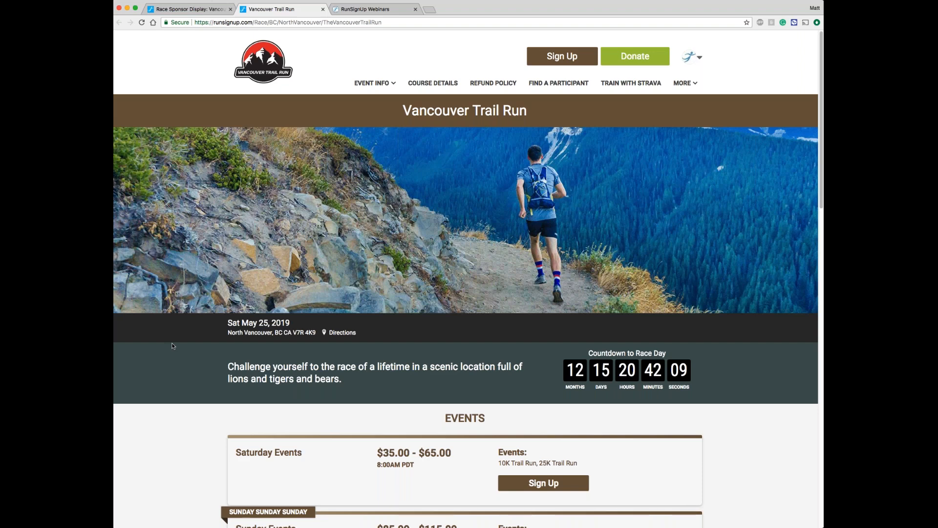
scroll(172, 343, down, 15)
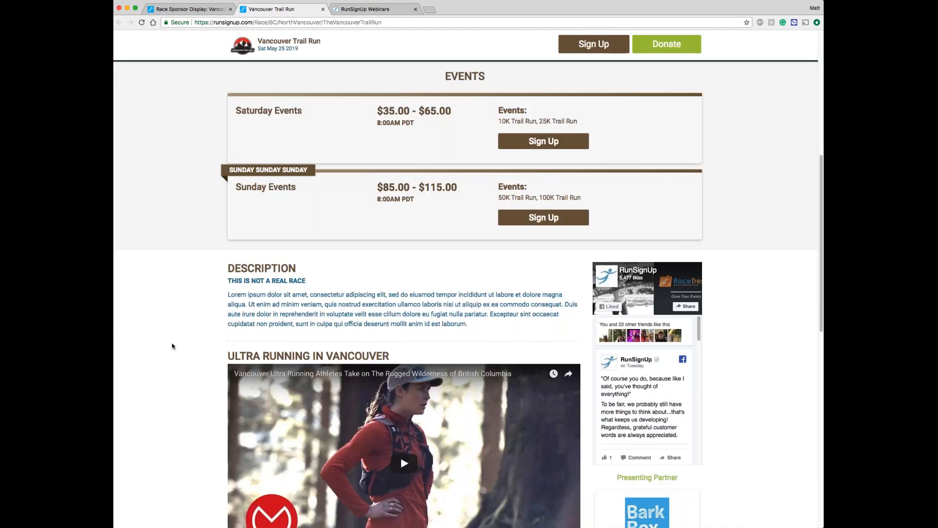
scroll(172, 346, up, 15)
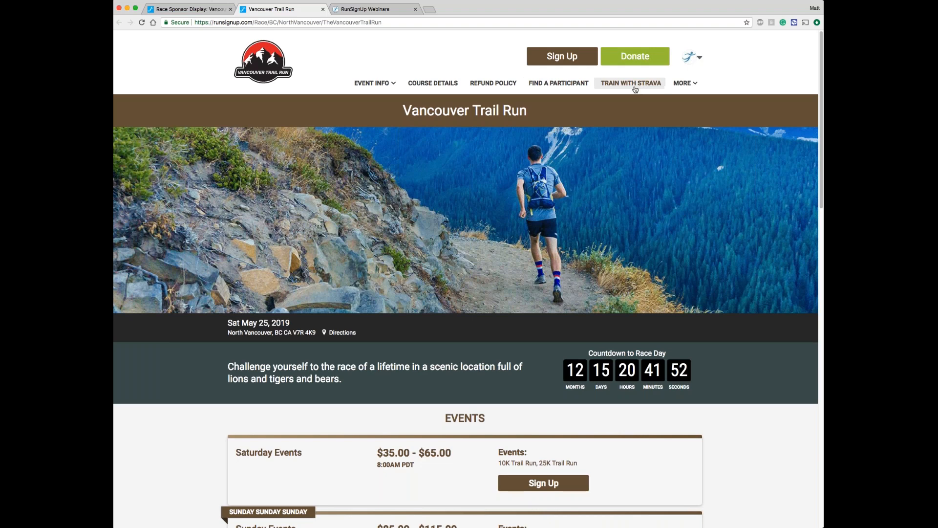
Step: Return to the race dashboard, add a custom section headed "Edit Registration" to the race page content, and save
click(204, 10)
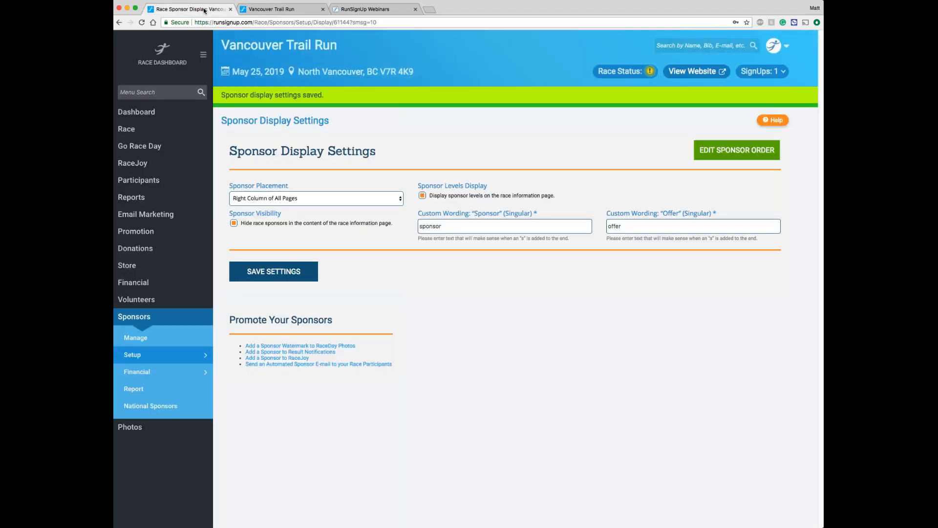
click(141, 130)
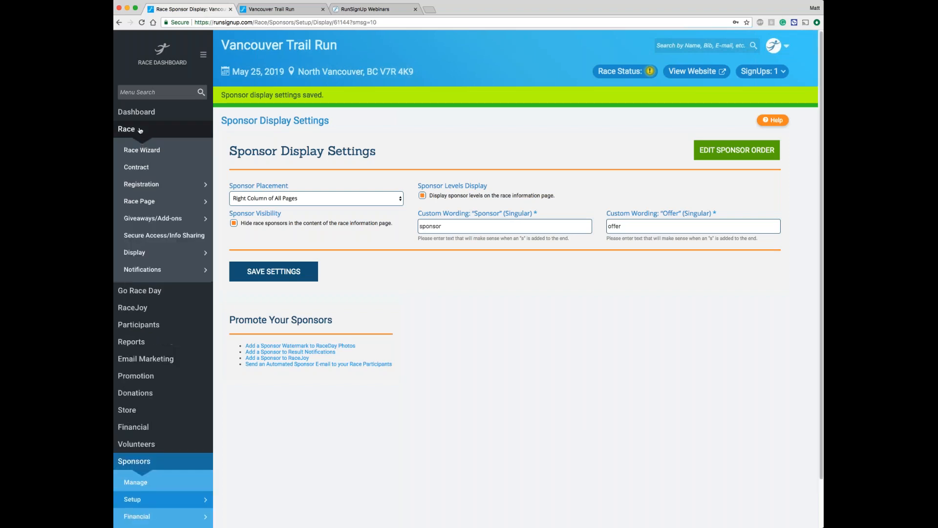
mouse_move(141, 200)
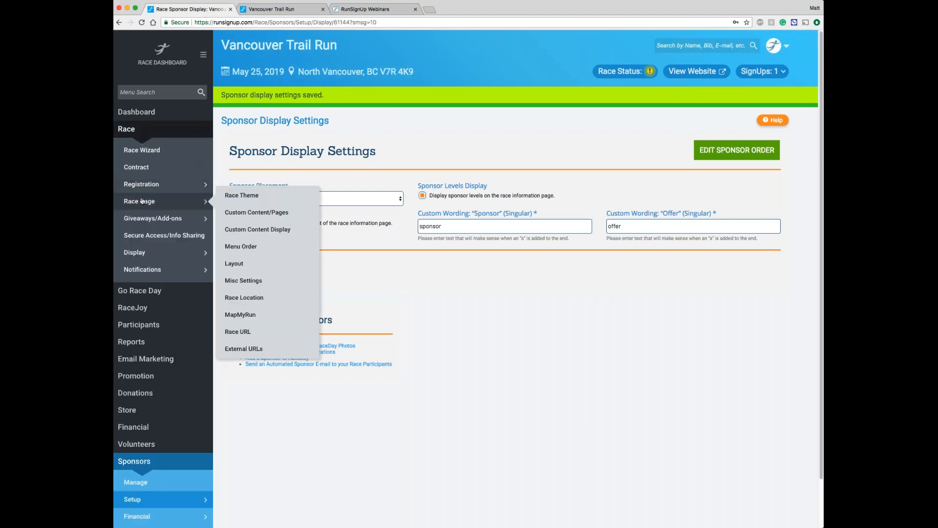
click(266, 219)
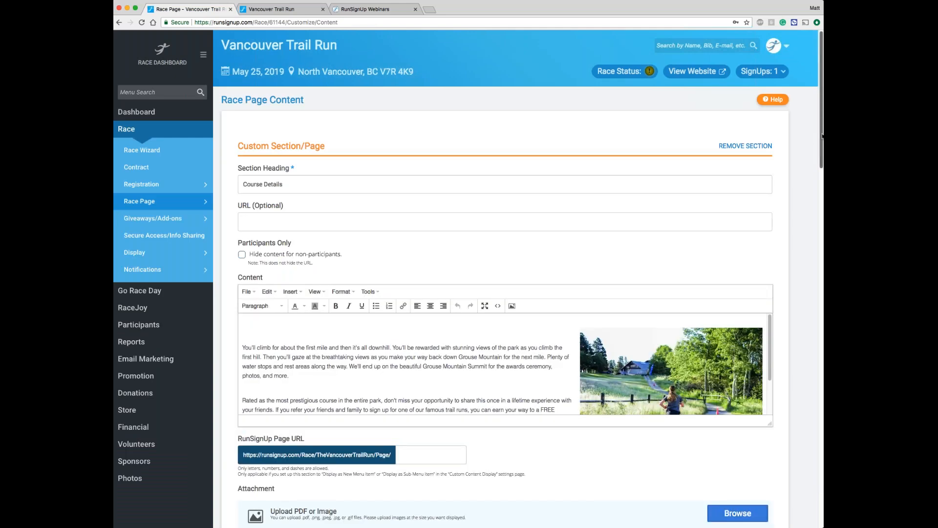
scroll(823, 136, down, 5)
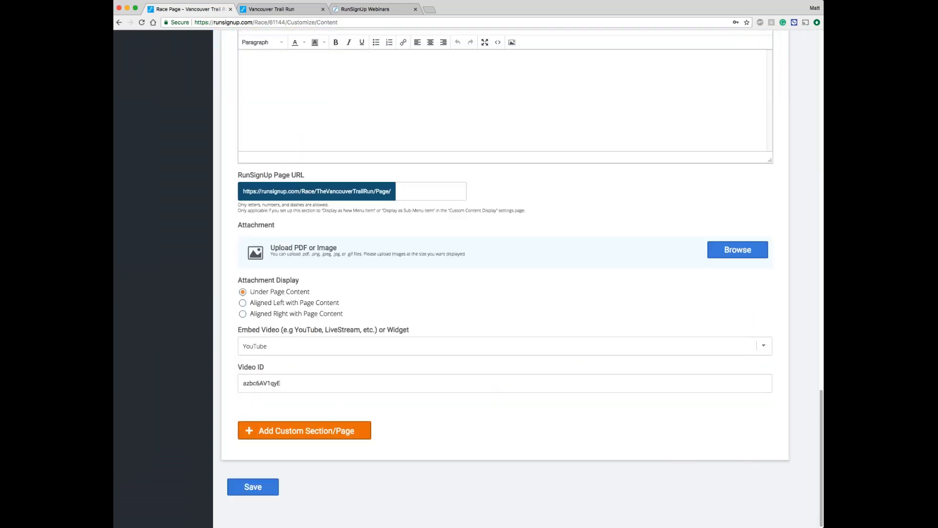
click(315, 432)
text(Edit Registration)
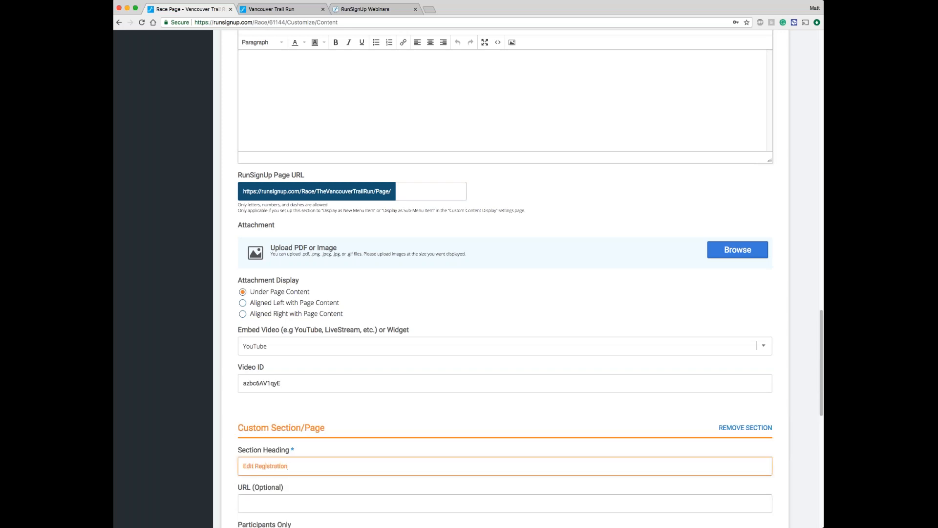
scroll(505, 278, down, 5)
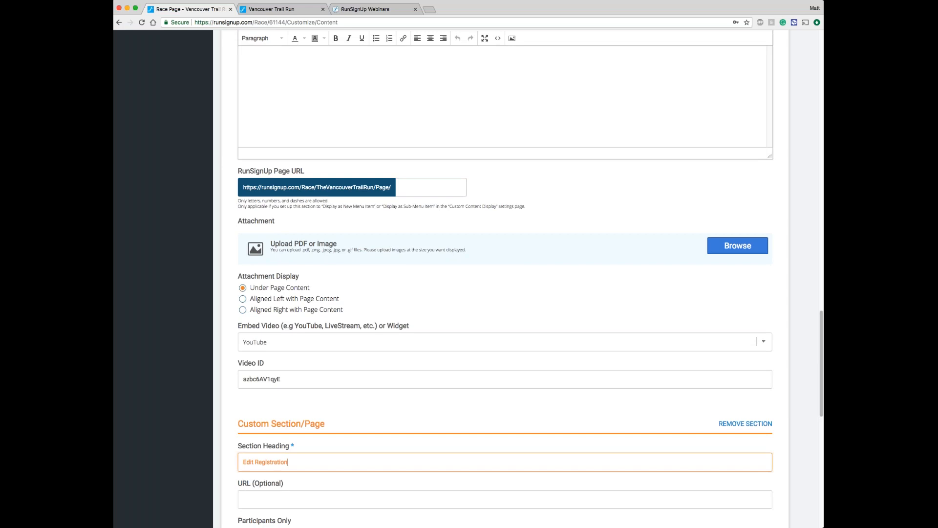
scroll(286, 323, down, 3)
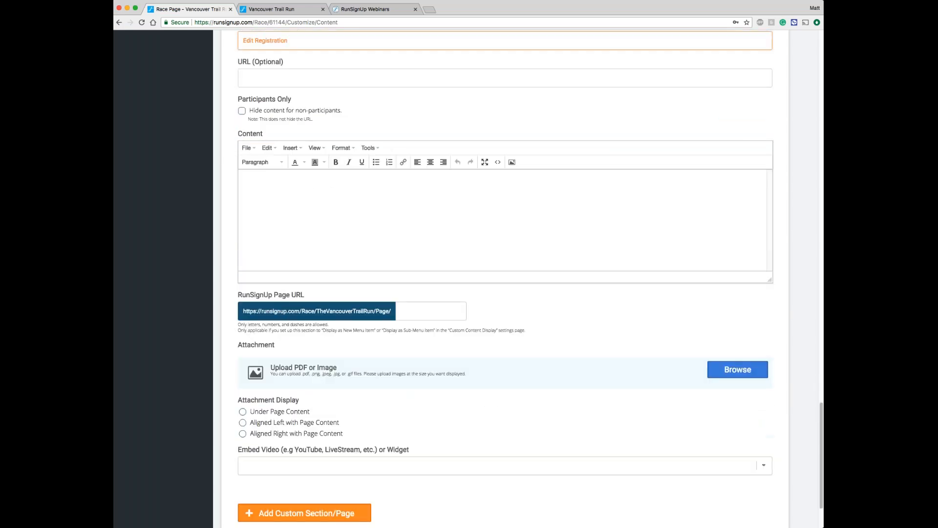
scroll(289, 78, up, 1)
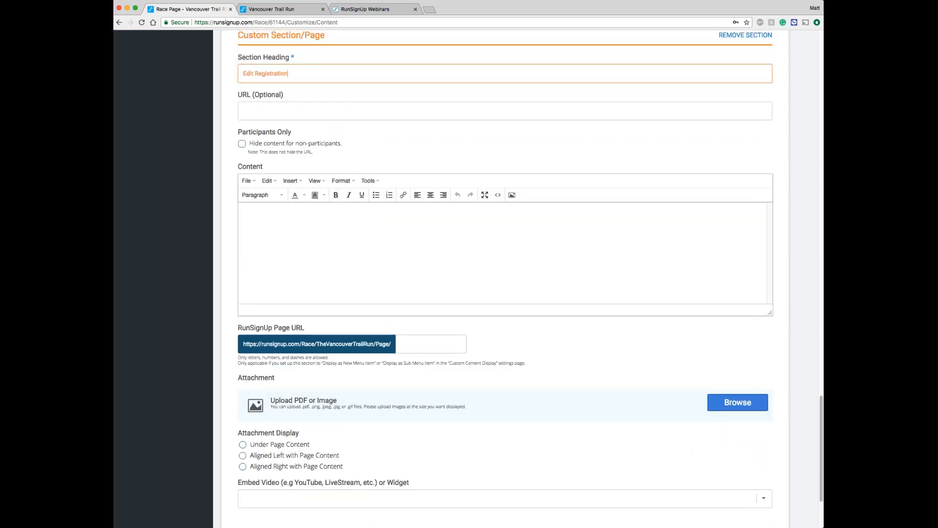
scroll(272, 262, down, 3)
click(254, 486)
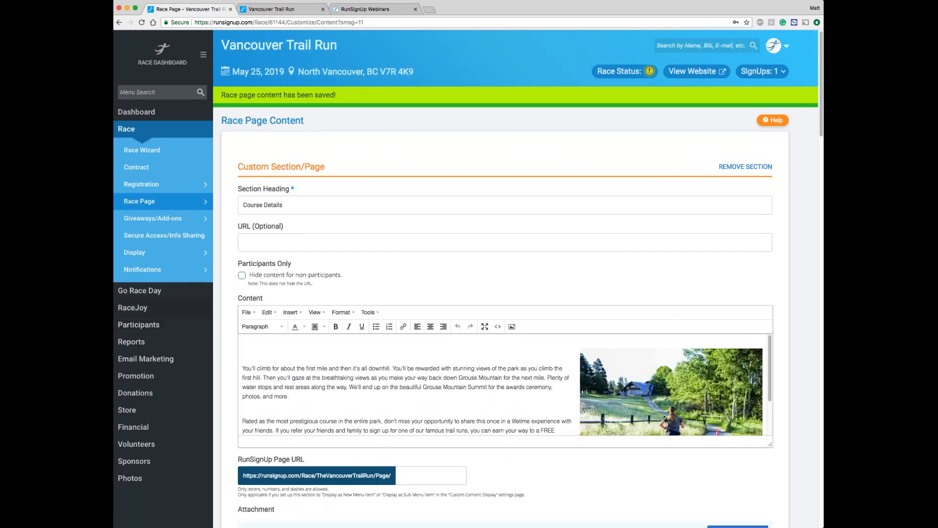
Step: Start a new promotion widget and set its widget page to Edit Registration
scroll(144, 299, down, 1)
click(190, 378)
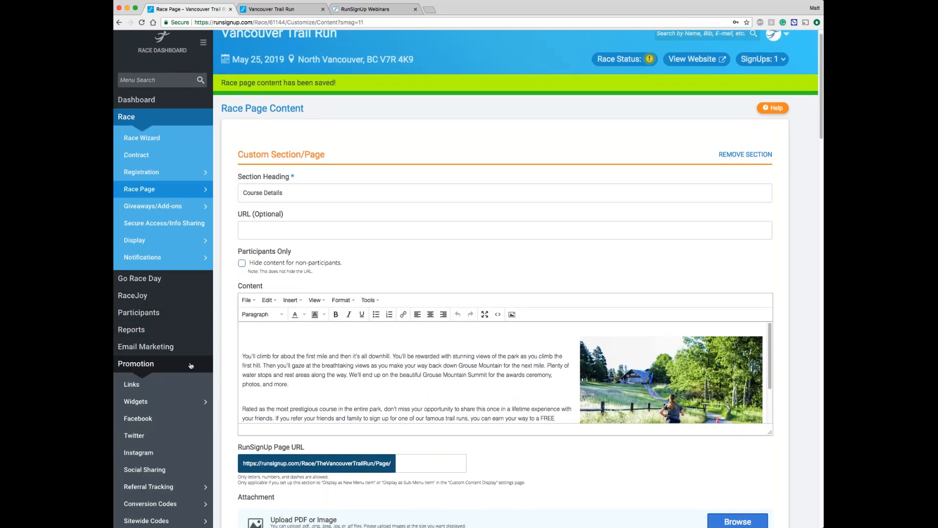
scroll(191, 366, down, 2)
mouse_move(169, 371)
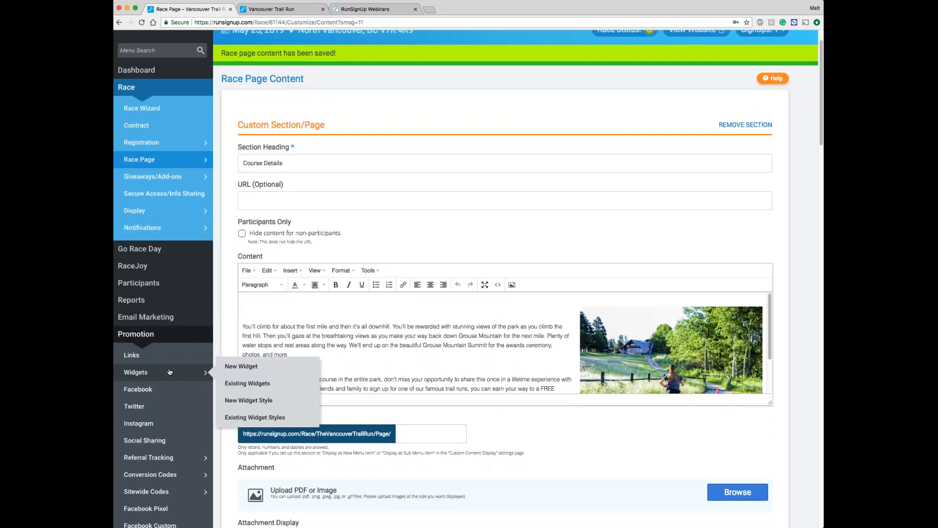
click(255, 368)
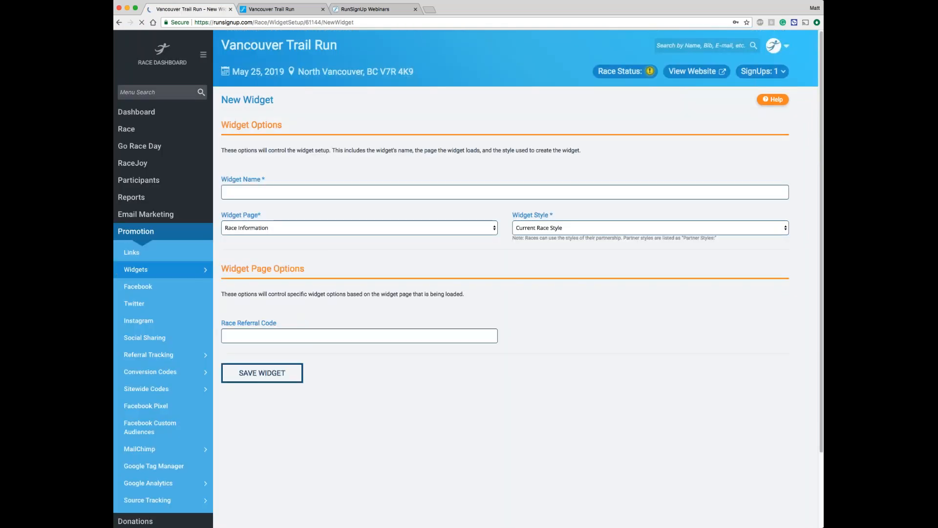
click(358, 231)
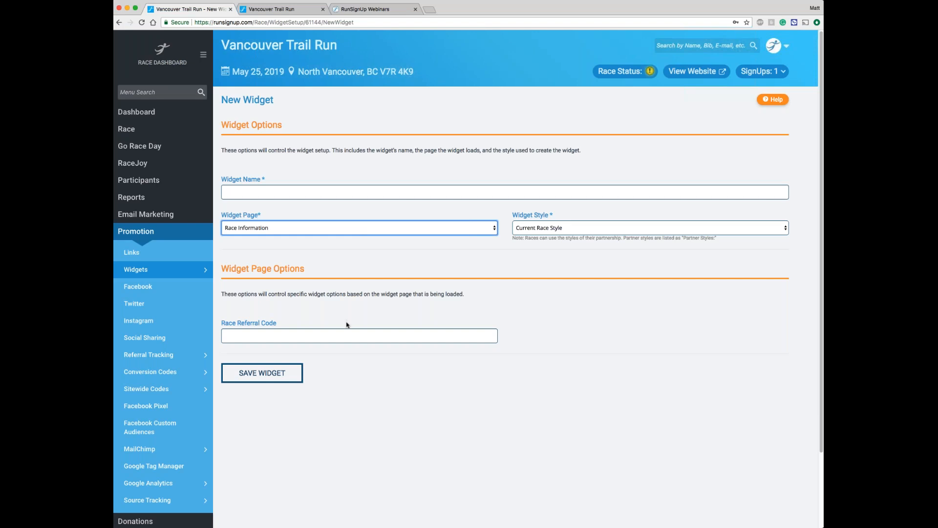
click(302, 311)
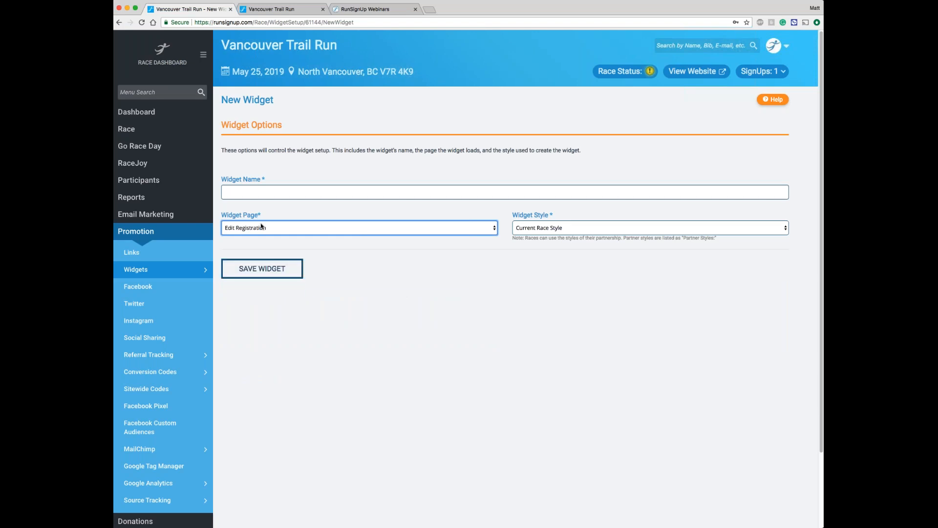
Step: Name the widget "Edit Registration", set its style to Vancouver Trail Run Theme, and save it
key(shift+Tab)
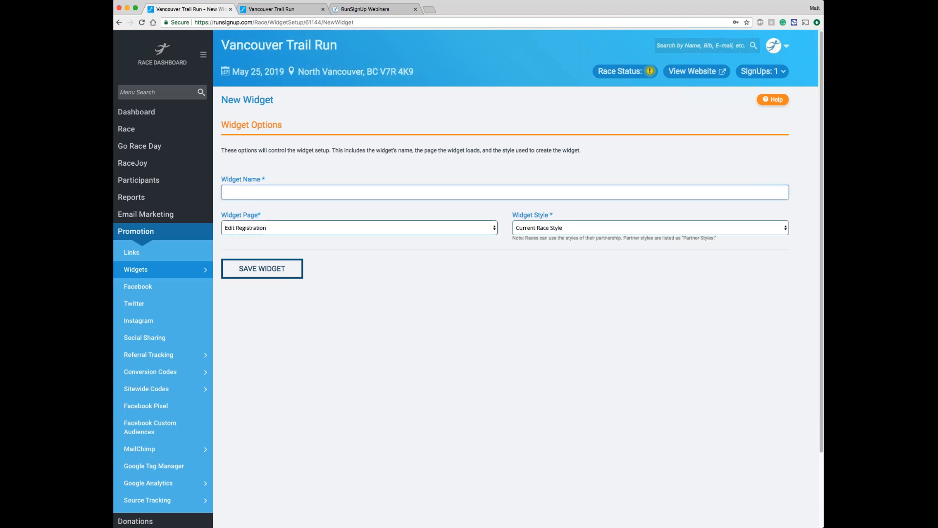
text(Edit Registration)
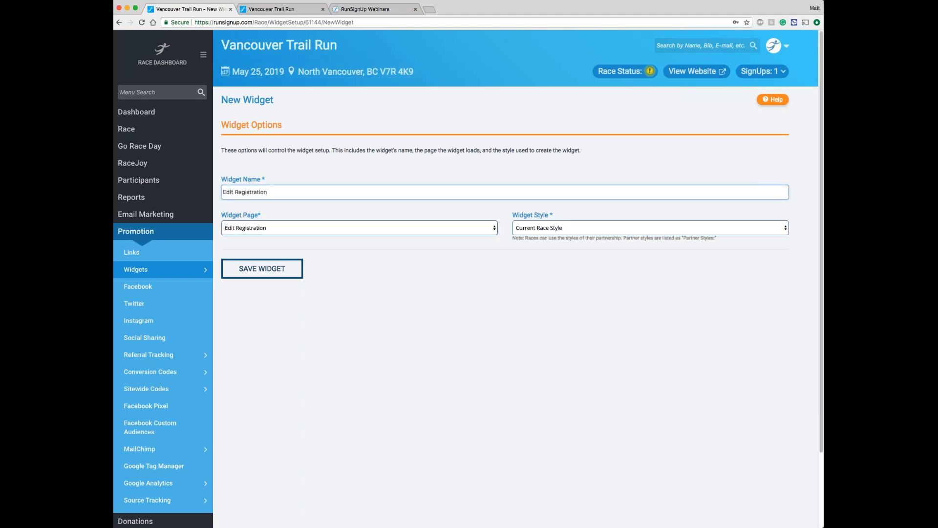
click(541, 235)
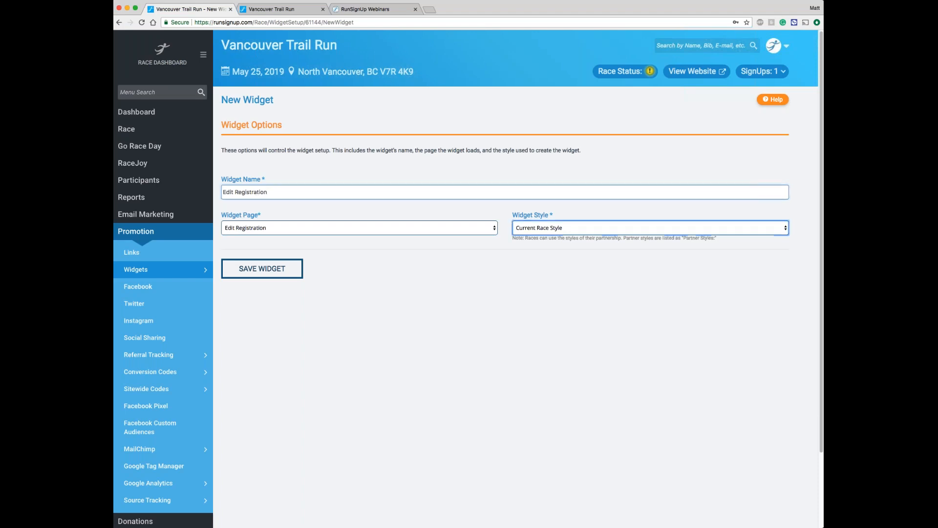
click(541, 237)
click(542, 269)
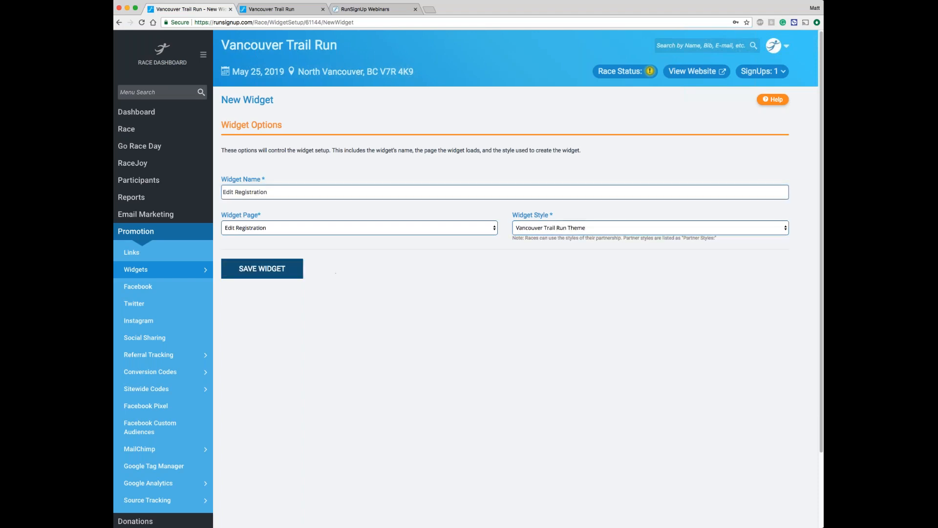
click(261, 273)
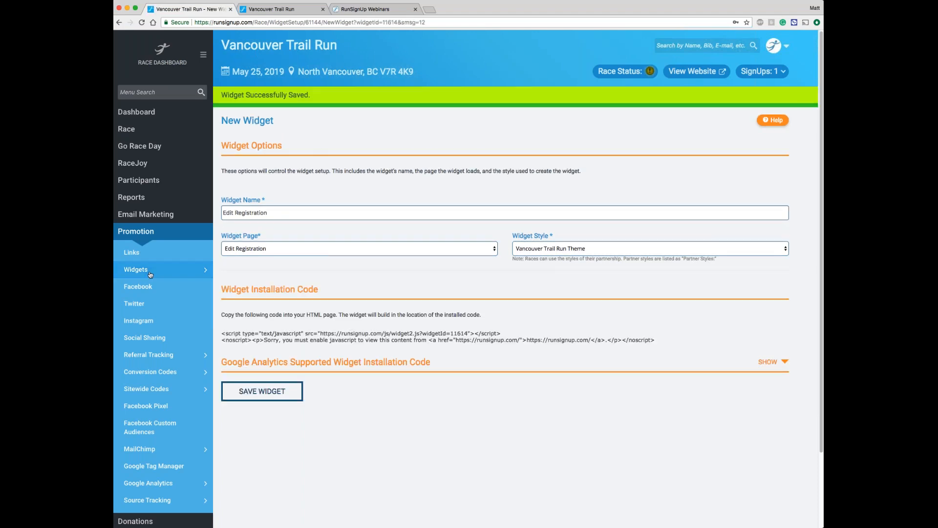
Step: Open the existing widgets list and select the widget ID of the first Edit Registration widget
mouse_move(157, 269)
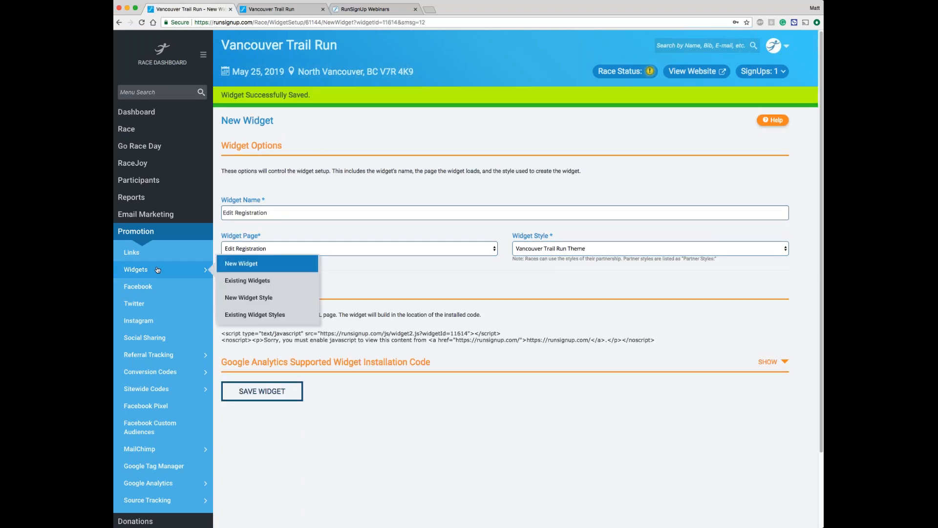
click(248, 283)
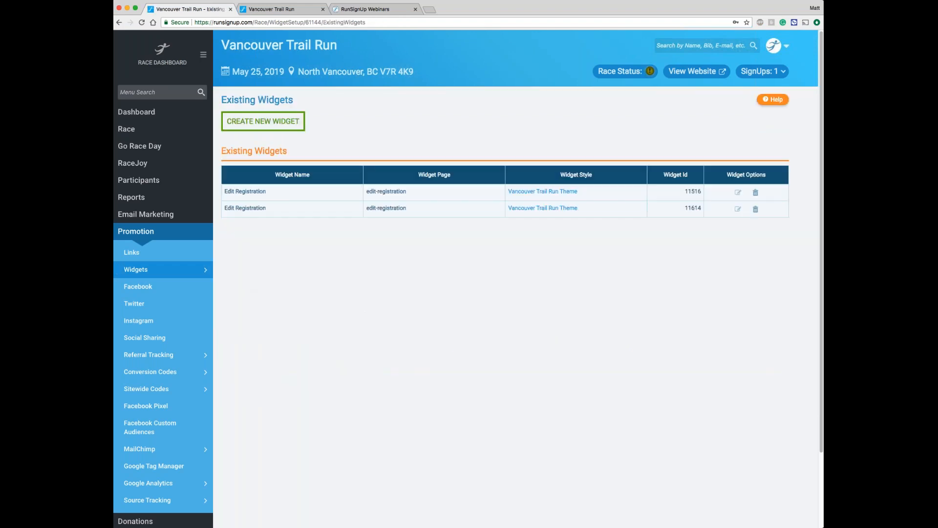
double_click(693, 191)
key(super+c)
Step: Open the race page's custom content and set the Edit Registration section's embed type to RunSignUp Widget
click(154, 129)
mouse_move(152, 184)
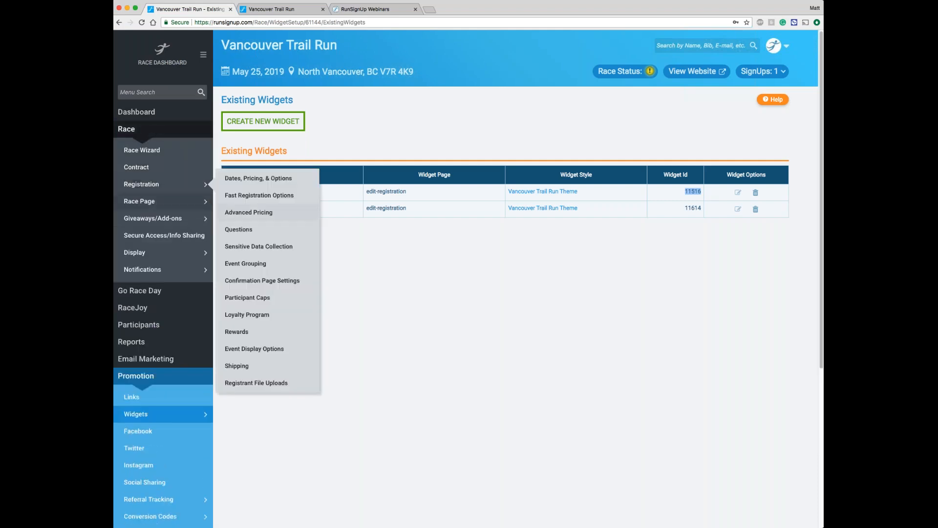
mouse_move(173, 201)
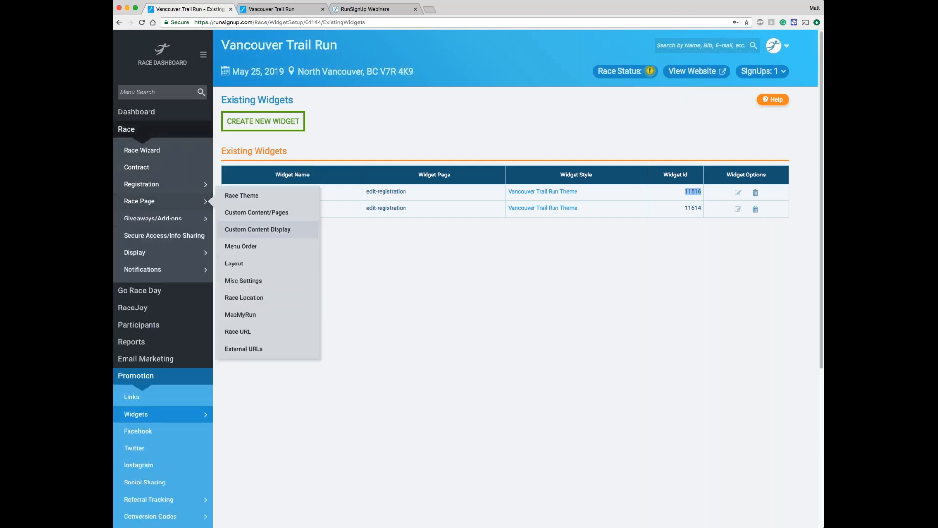
click(259, 212)
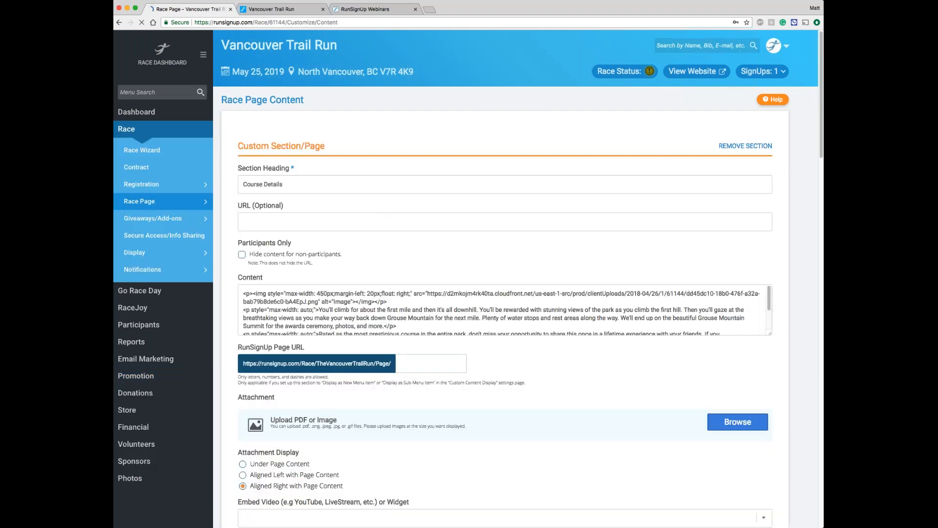
scroll(504, 279, down, 6)
scroll(504, 278, down, 15)
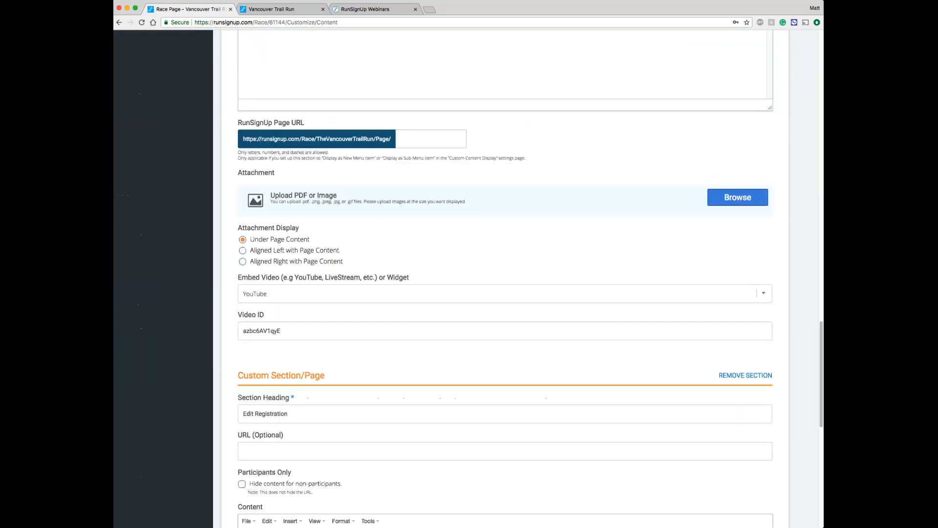
scroll(503, 279, up, 3)
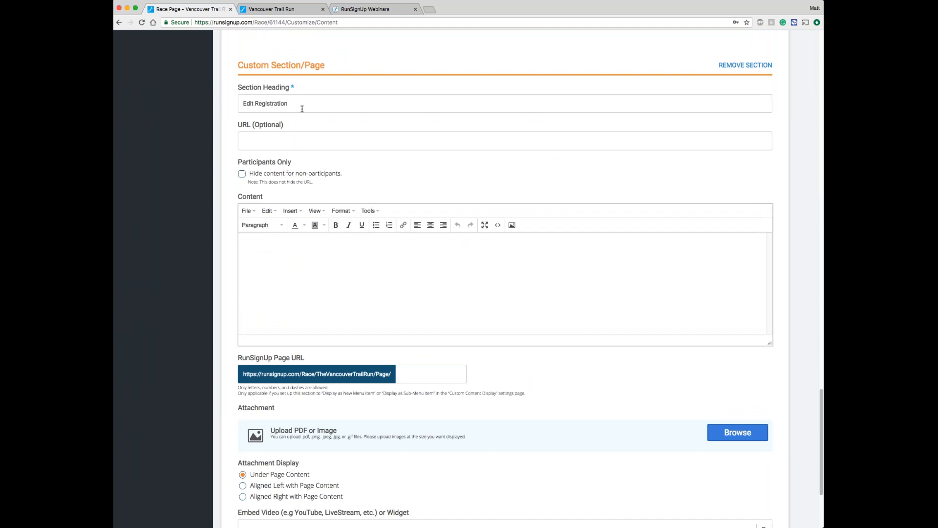
scroll(302, 108, down, 3)
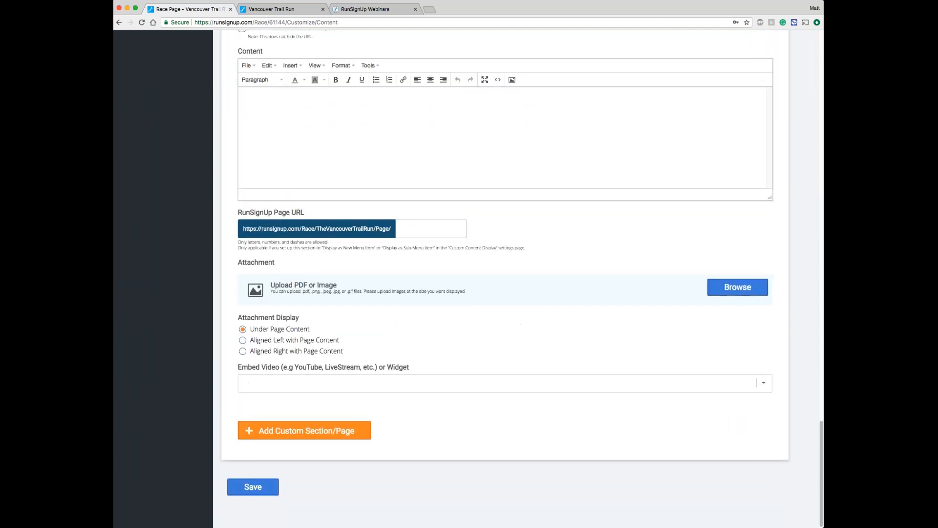
click(267, 387)
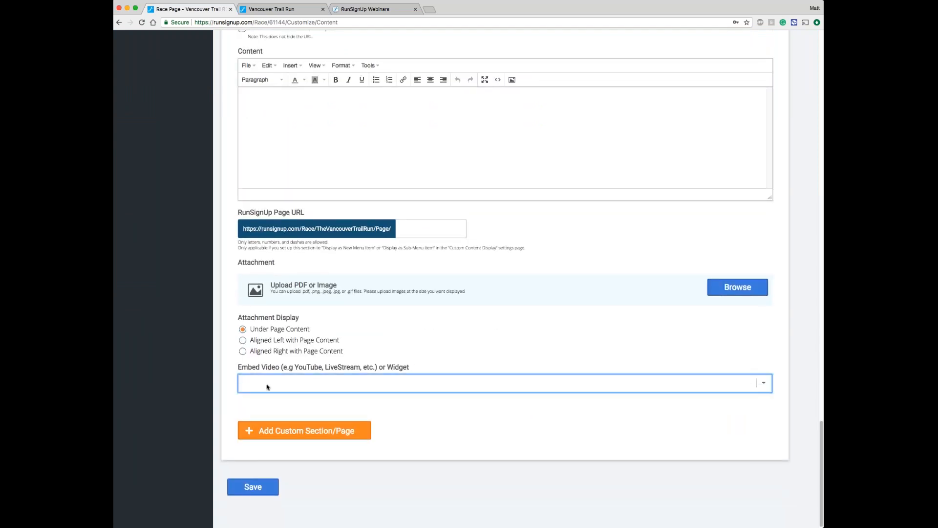
click(292, 428)
Step: Set the Edit Registration section's widget ID to the copied 11516 and save the race page content
click(287, 420)
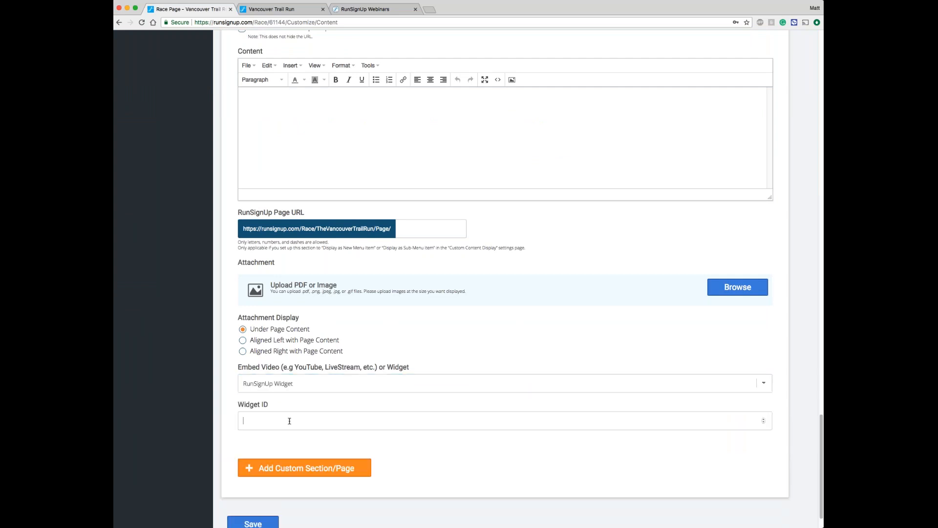
key(super+v)
key(Tab)
scroll(522, 279, up, 2)
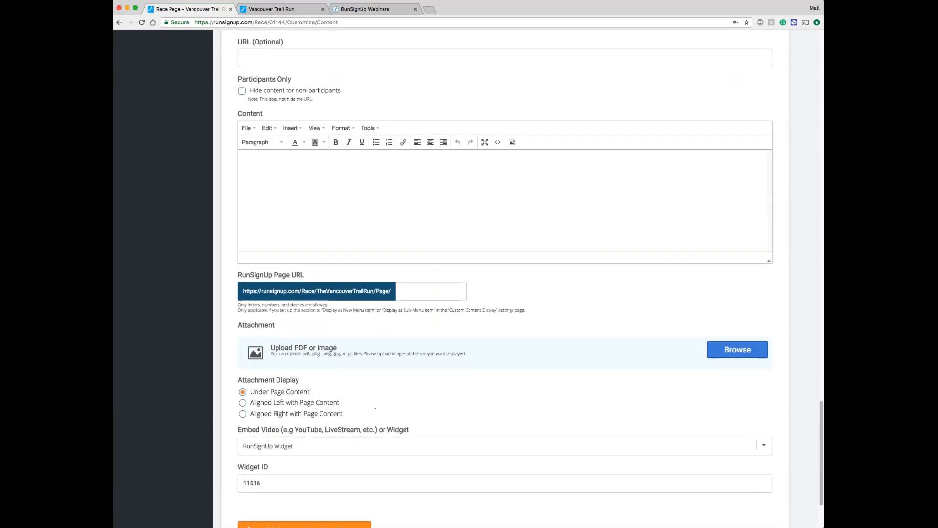
scroll(267, 491, down, 3)
click(267, 492)
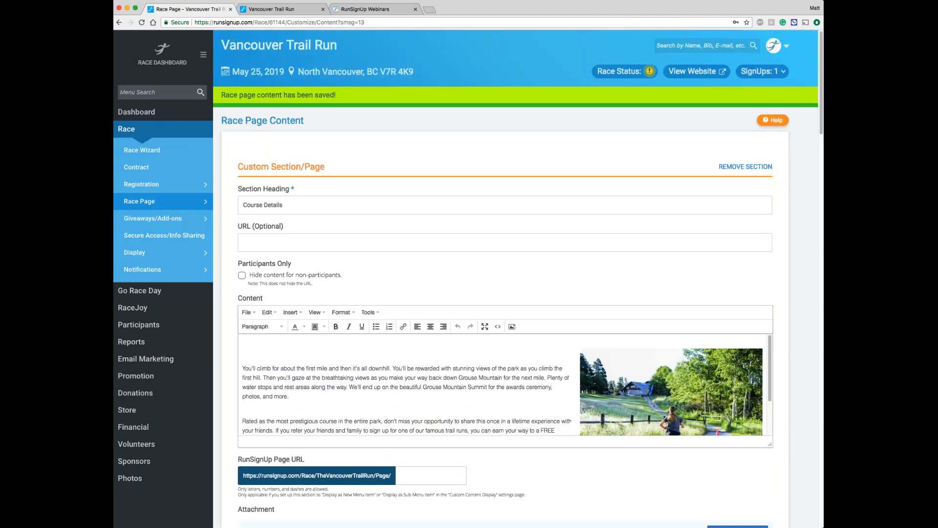
Step: View the race website and check how the embedded Edit Registration section appears on the main page
click(691, 72)
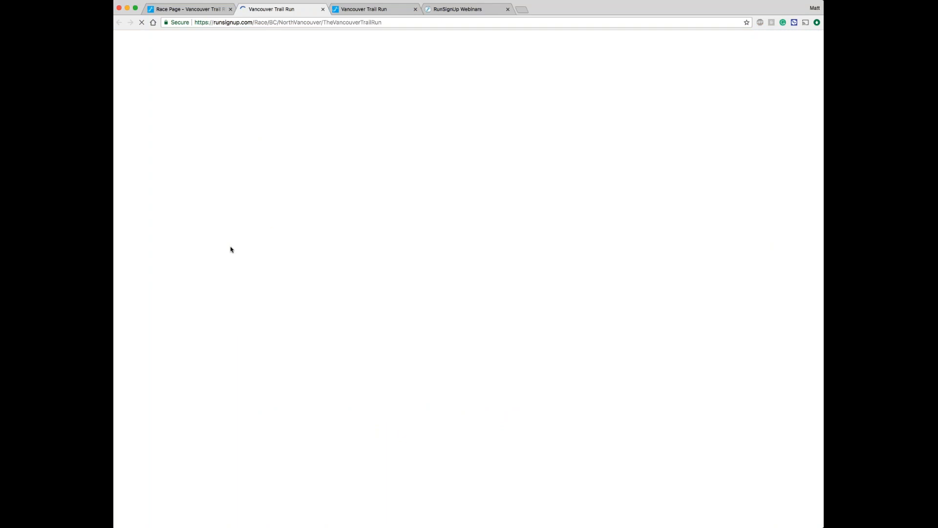
scroll(201, 272, down, 15)
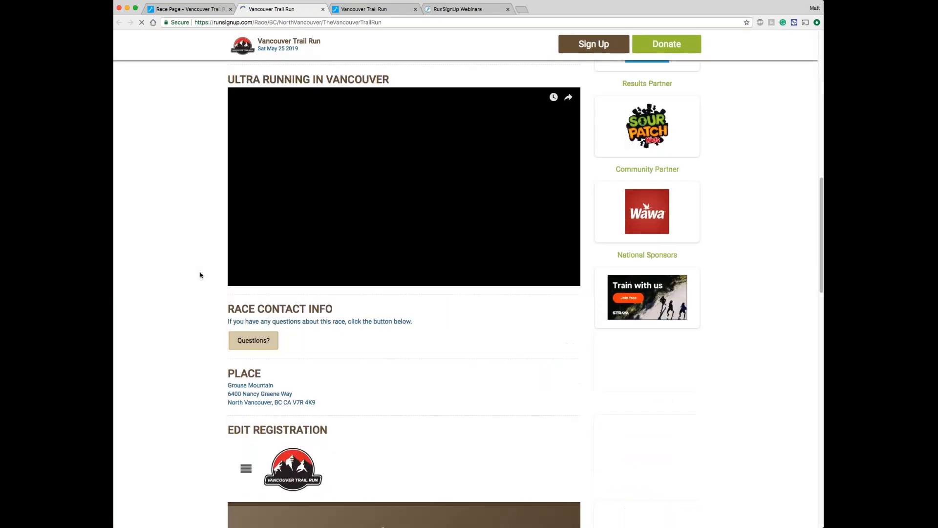
scroll(200, 275, down, 3)
scroll(200, 275, up, 4)
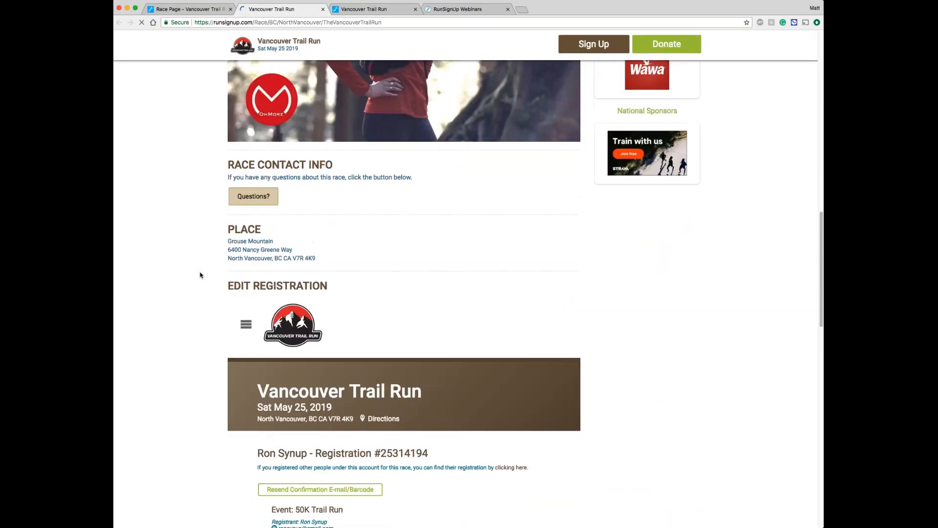
scroll(200, 275, up, 10)
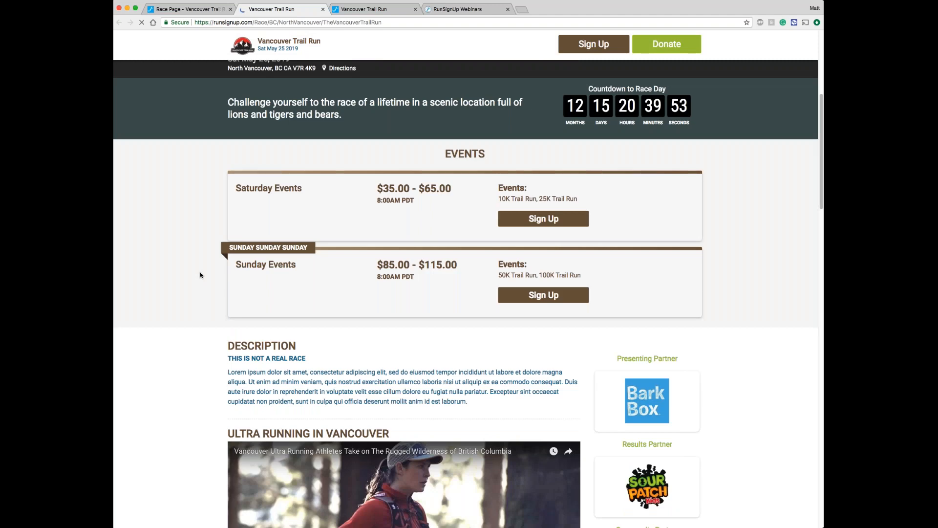
scroll(200, 275, up, 4)
scroll(200, 275, up, 3)
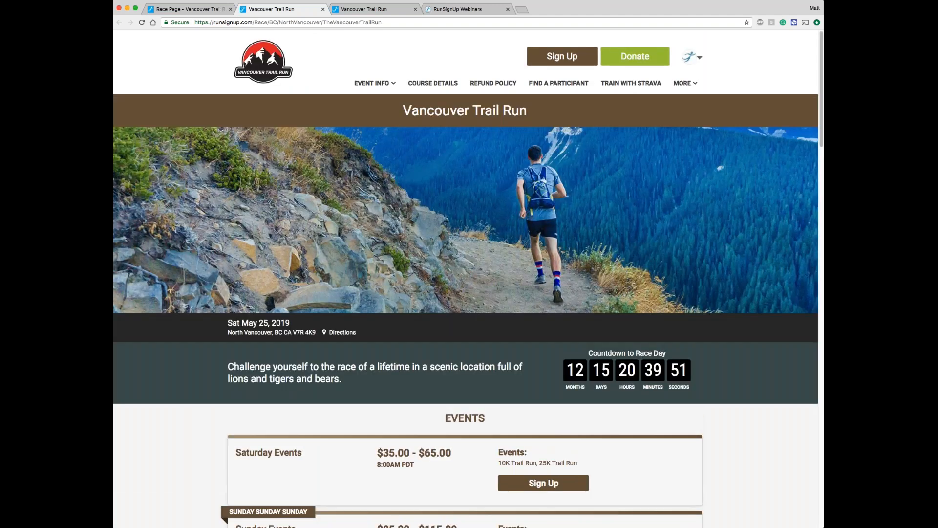
Step: Return to the dashboard, set the Edit Registration custom content to display as a new menu item, and save
click(186, 10)
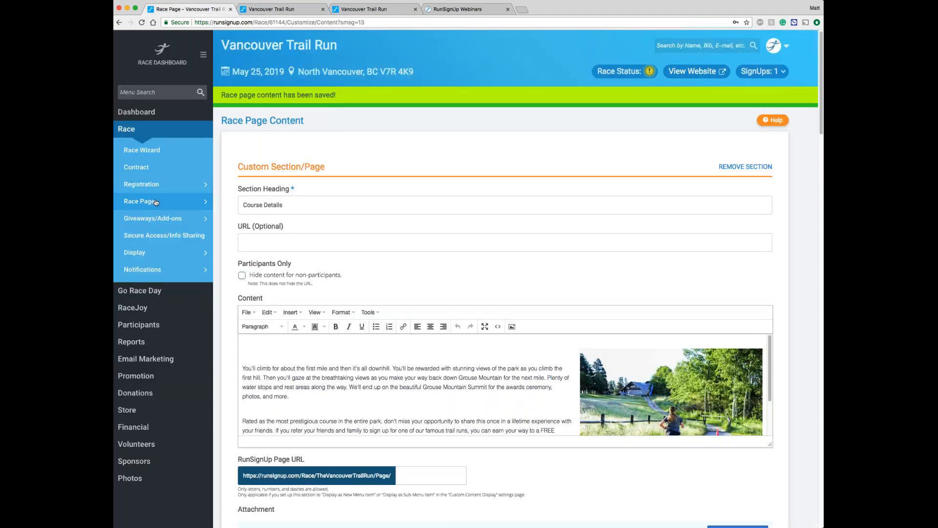
mouse_move(156, 202)
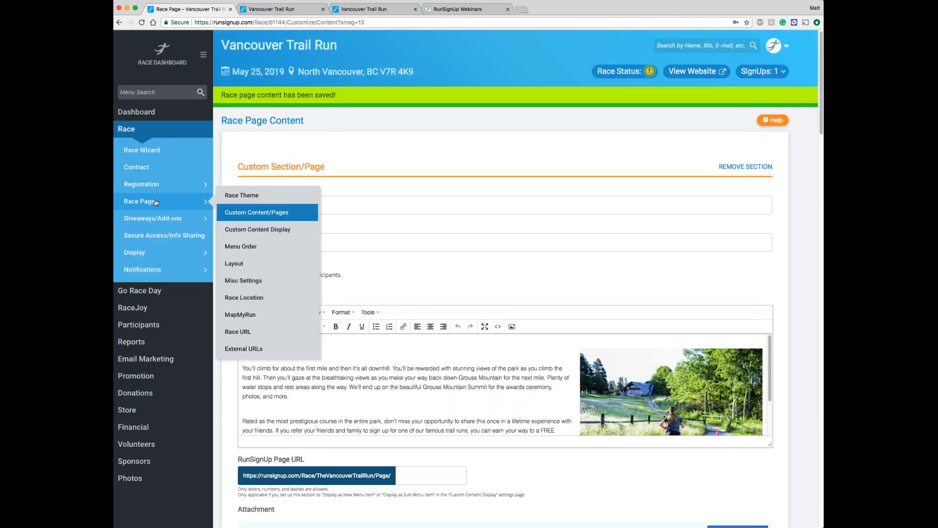
click(255, 228)
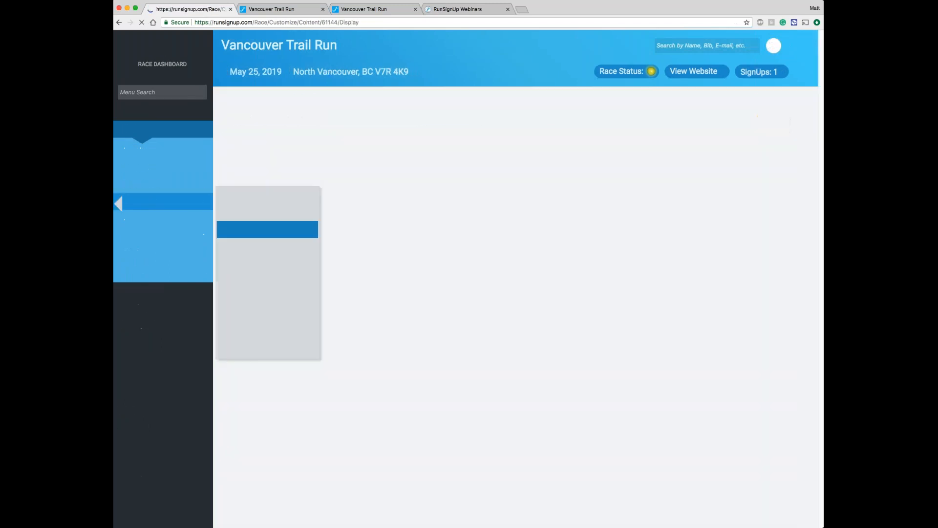
click(341, 235)
click(546, 233)
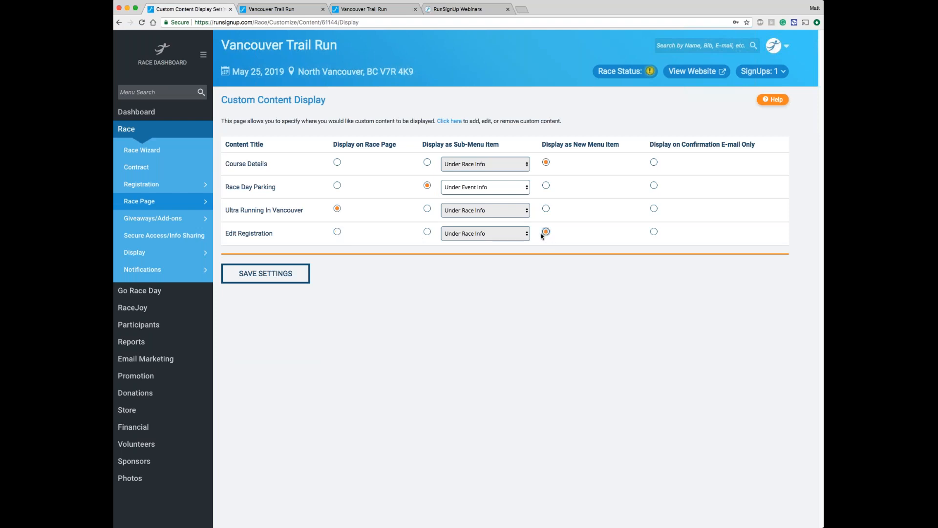
click(286, 272)
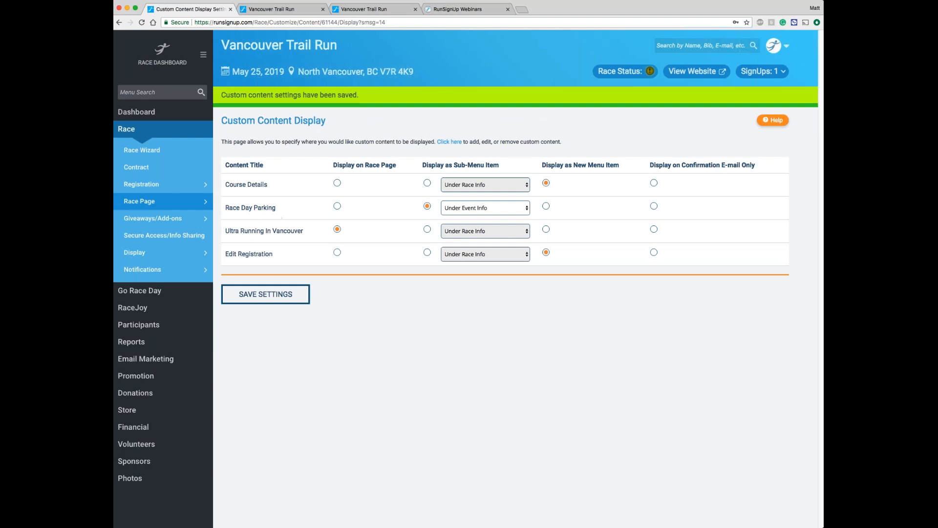
Step: Move Edit Registration directly below Course Details in the race page's menu order and save
mouse_move(168, 205)
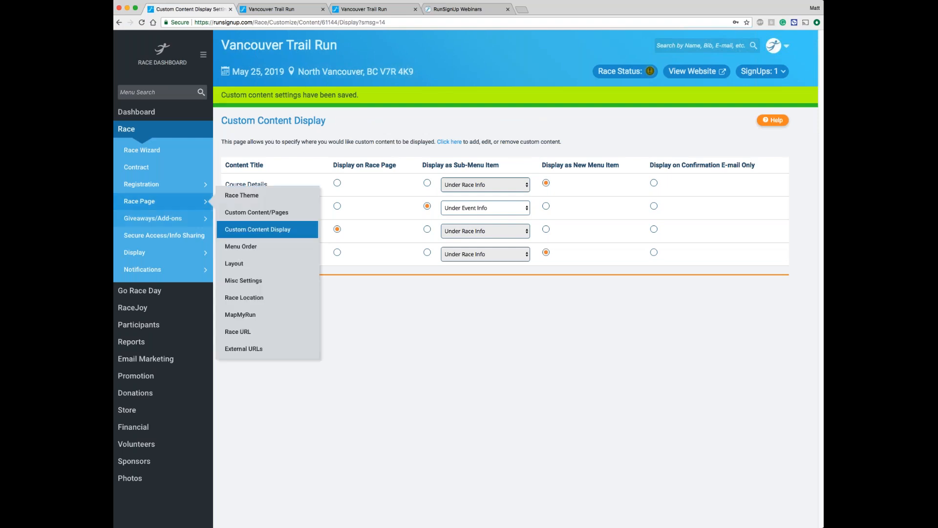
click(255, 249)
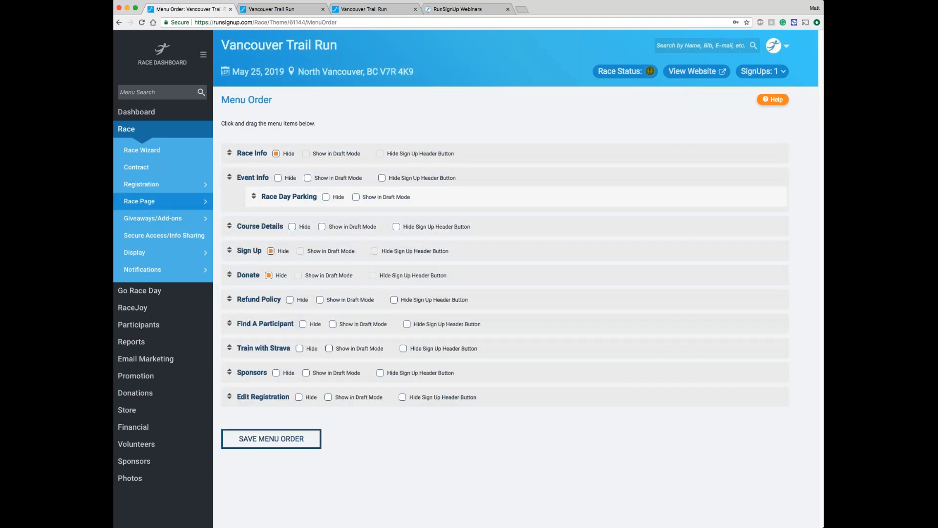
drag(505, 396, 510, 244)
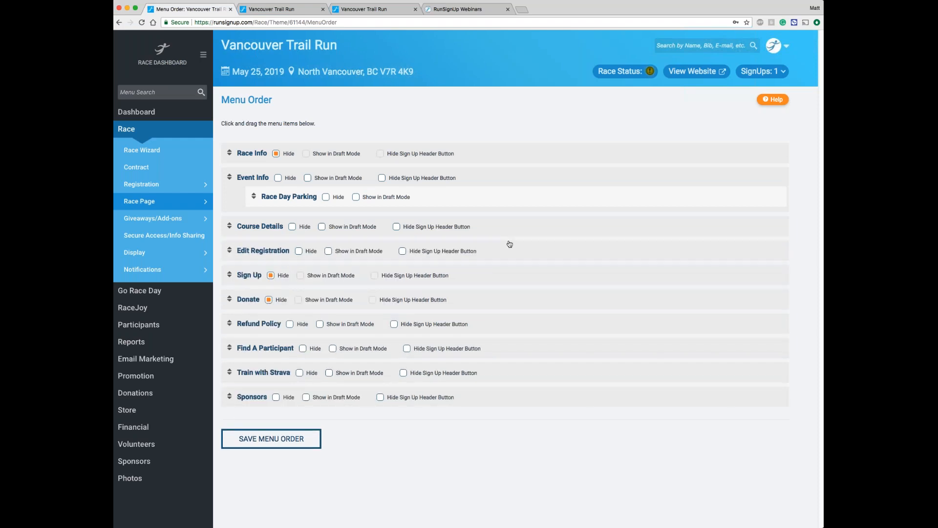
click(268, 438)
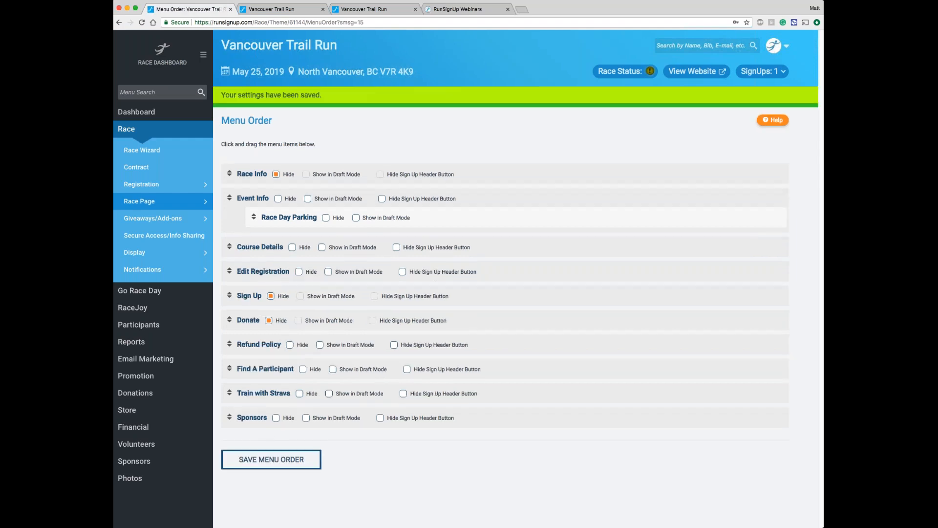
Step: View the race website and examine its Edit Registration page with the embedded widget
click(689, 76)
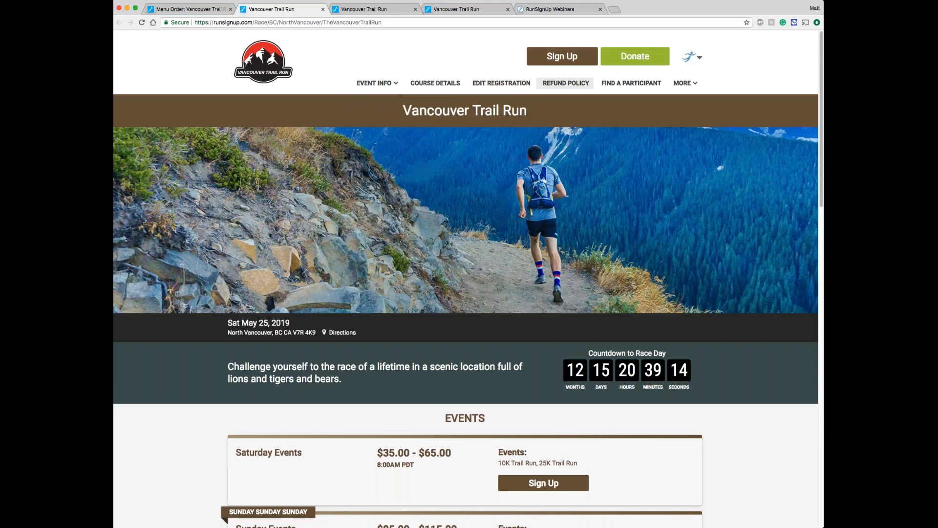
click(509, 85)
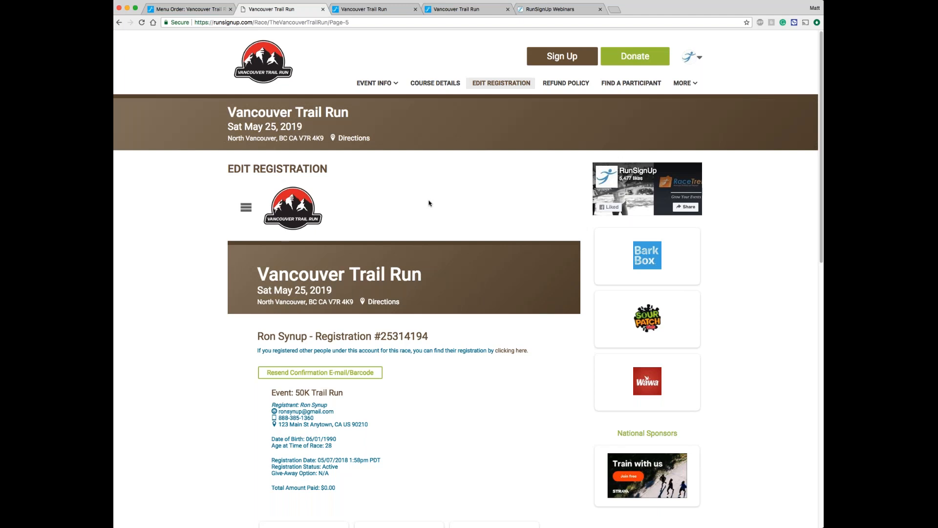
scroll(429, 203, down, 3)
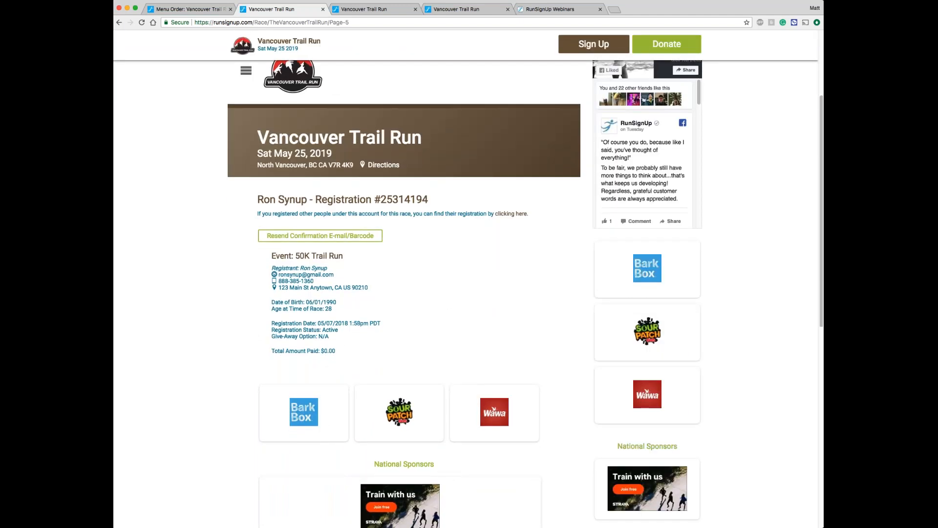
scroll(429, 293, up, 1)
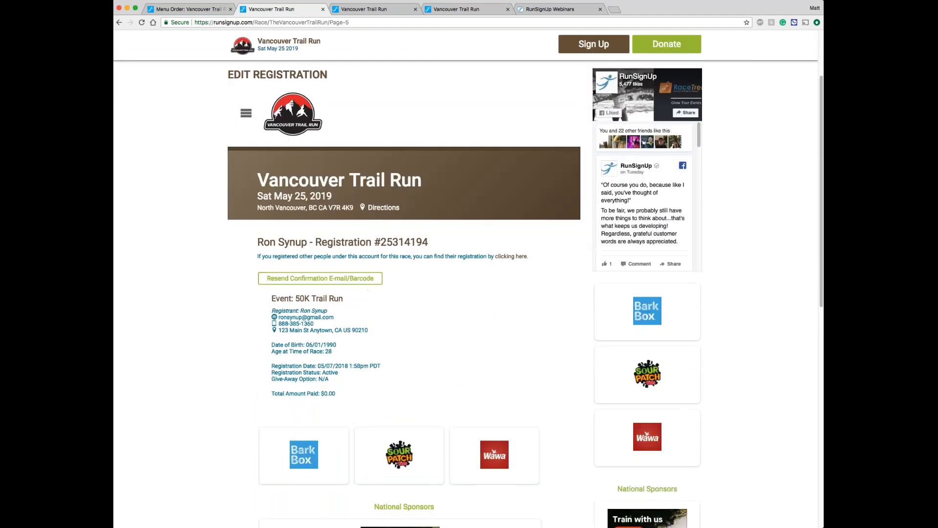
Step: Expand the registration widget's own menu to review its options, and return to the race home page
click(246, 124)
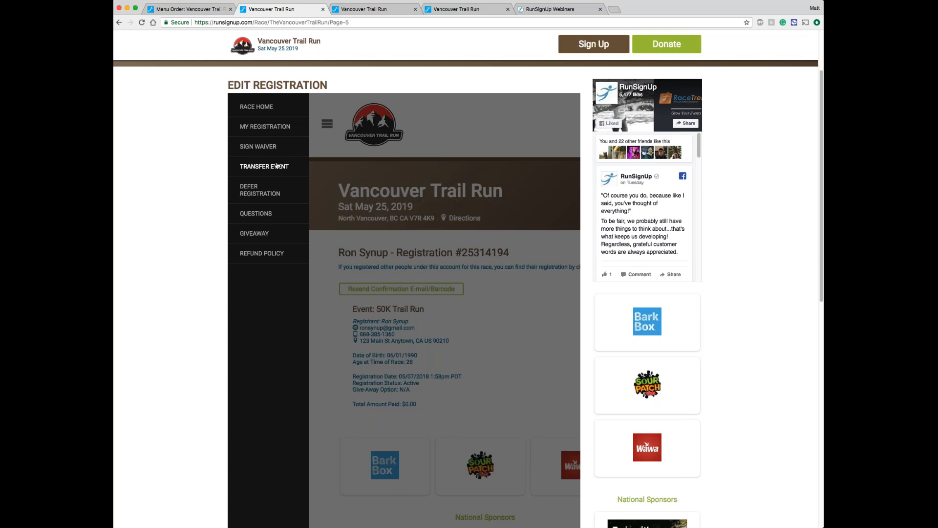
scroll(277, 166, up, 1)
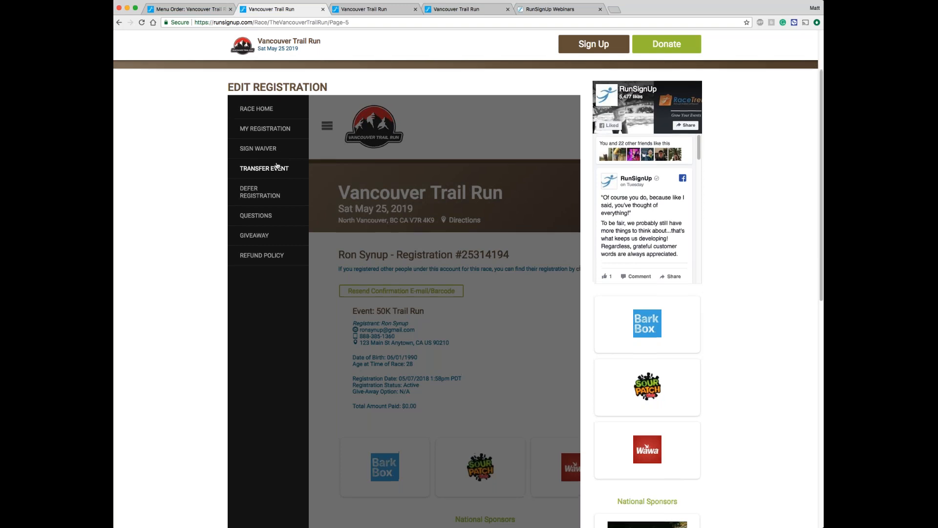
scroll(277, 167, up, 3)
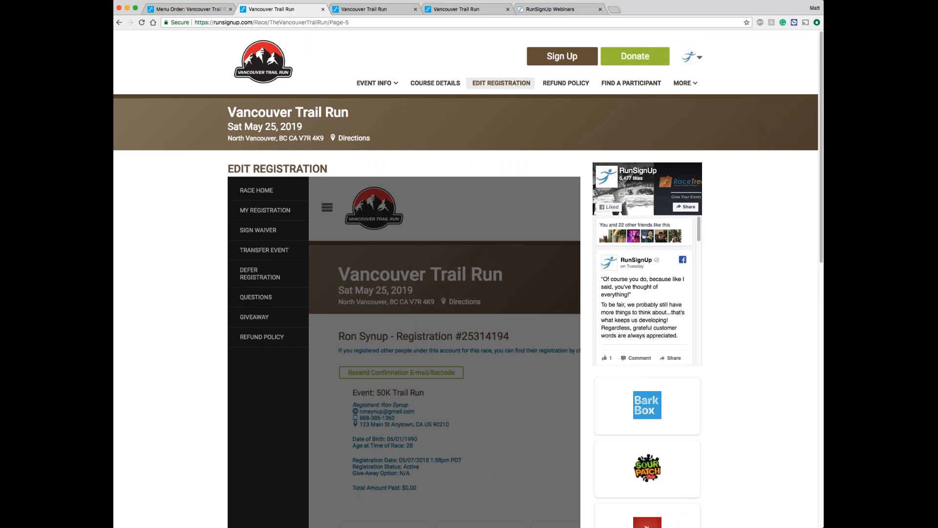
click(236, 68)
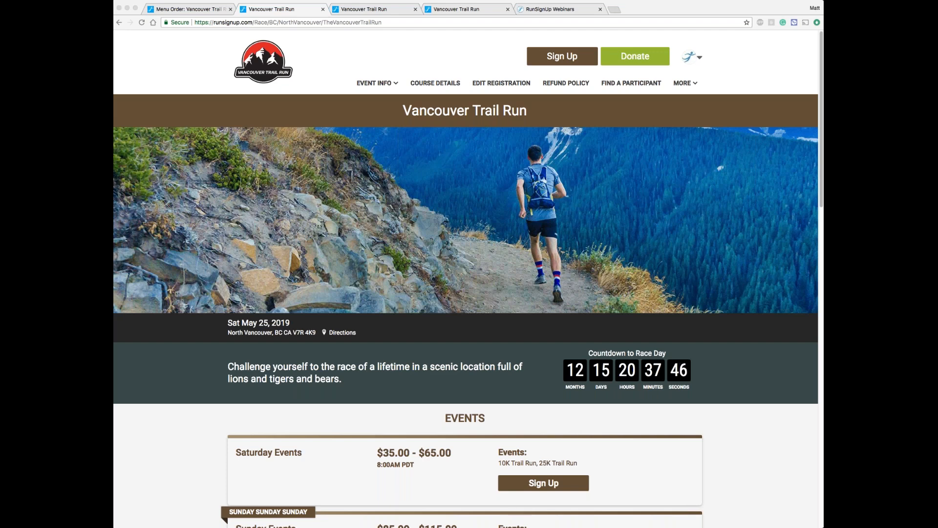
Step: Return to the race dashboard's custom content and hide the Edit Registration section's content for non-participants
click(690, 58)
click(660, 82)
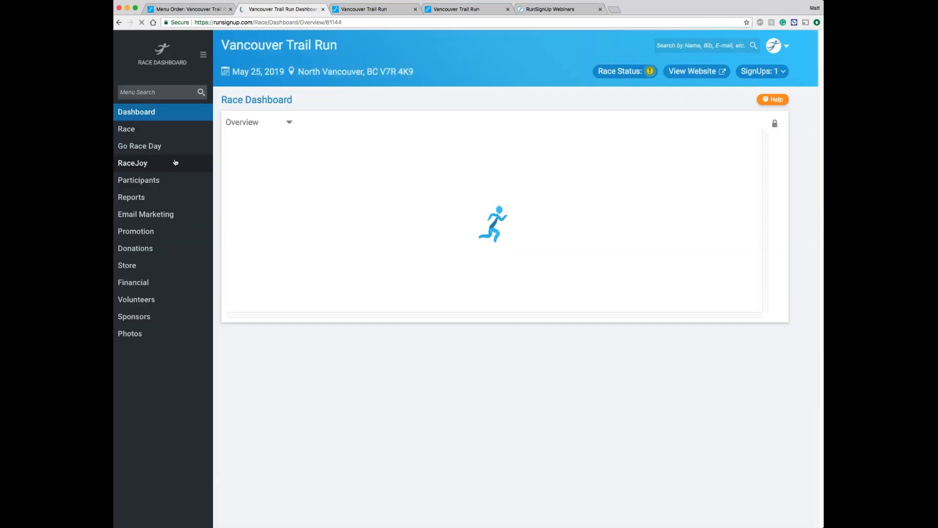
click(146, 129)
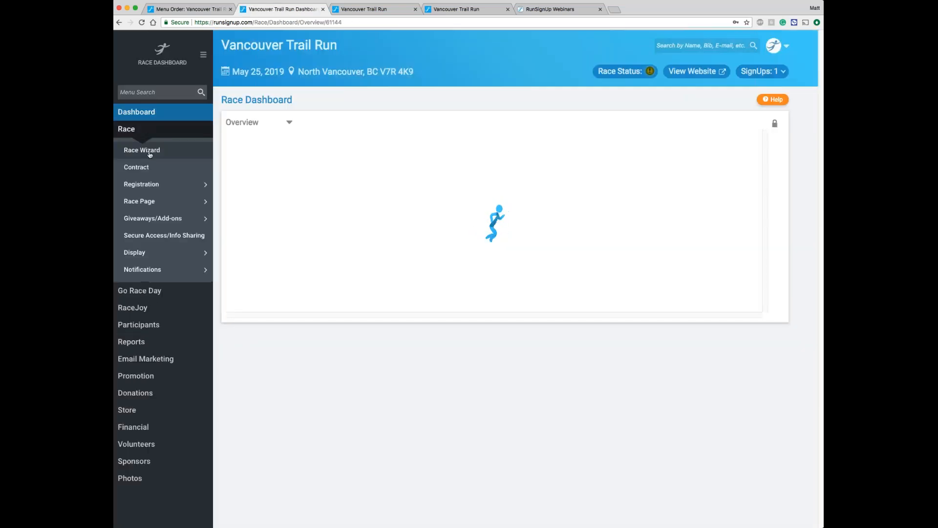
mouse_move(206, 205)
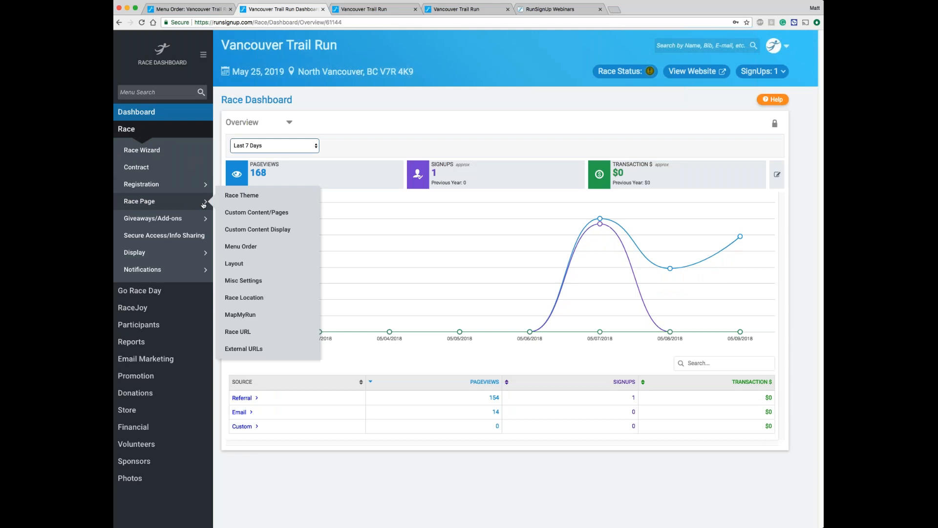
click(234, 212)
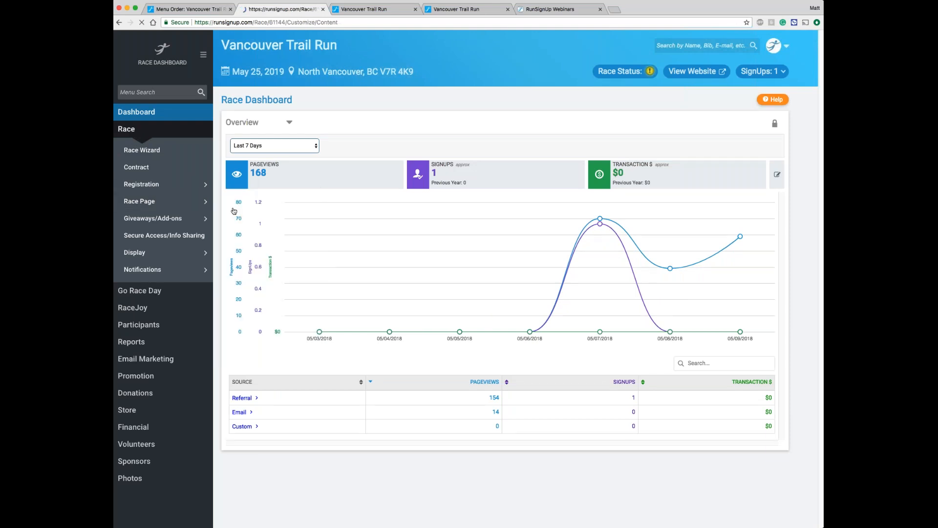
scroll(488, 244, down, 10)
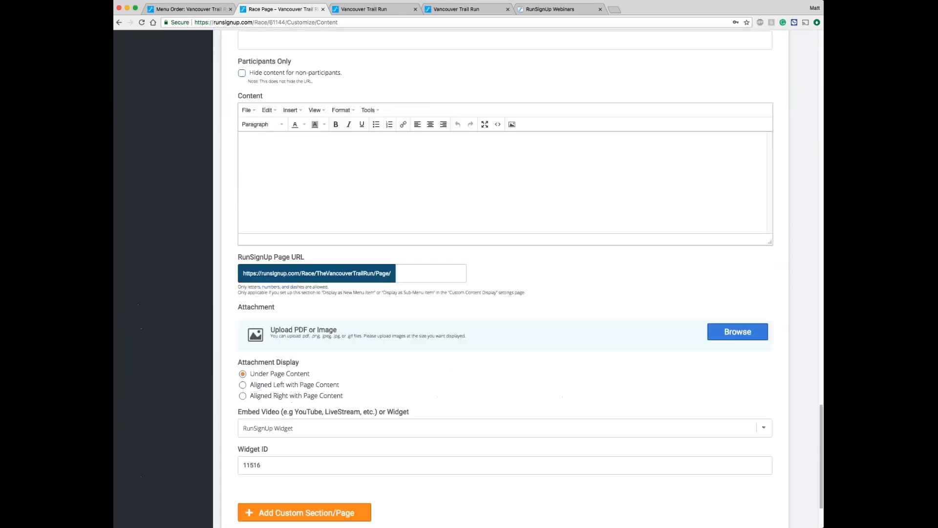
click(353, 345)
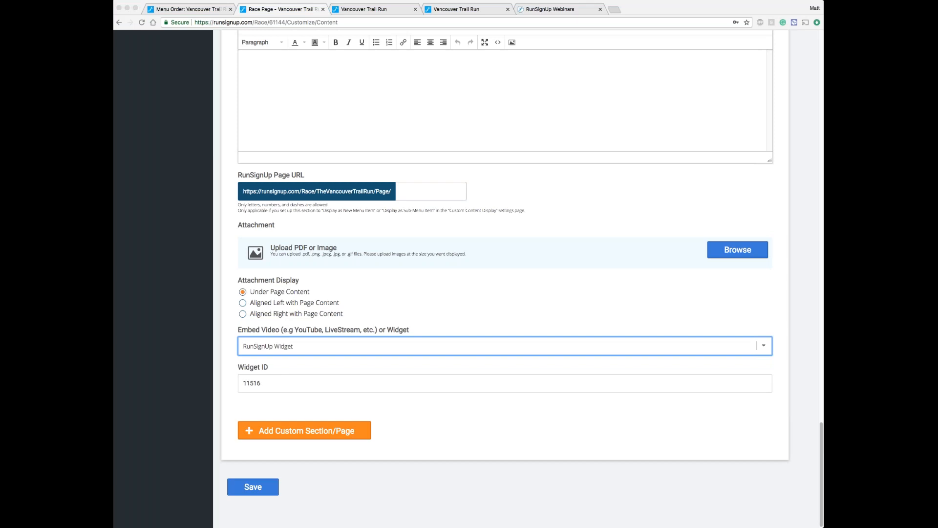
scroll(505, 271, up, 5)
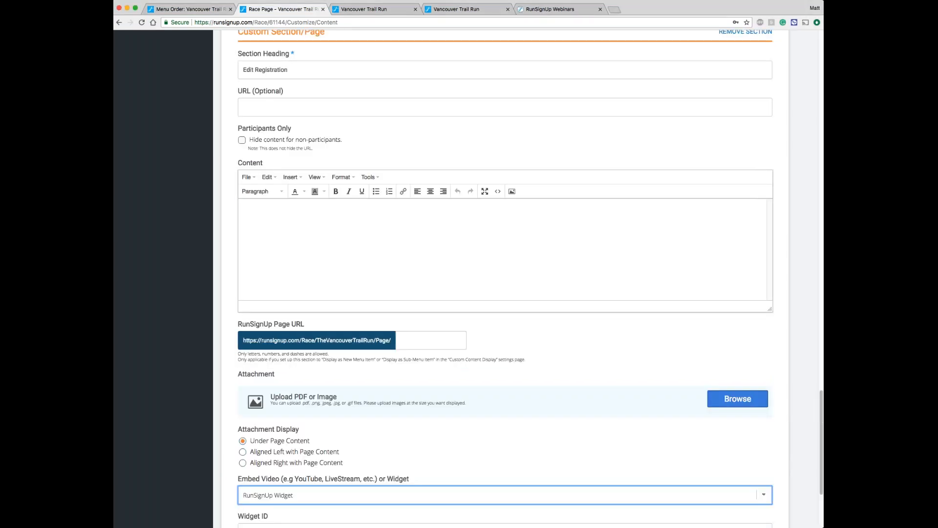
click(315, 236)
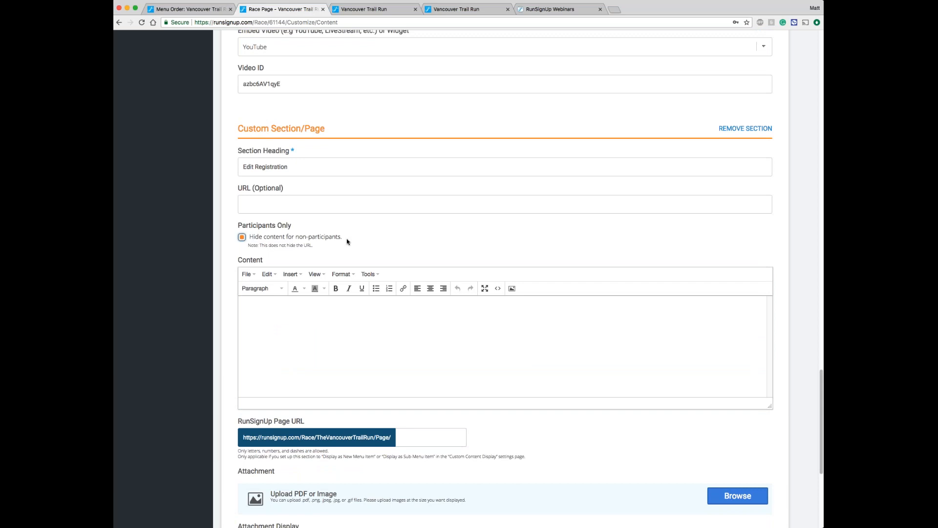
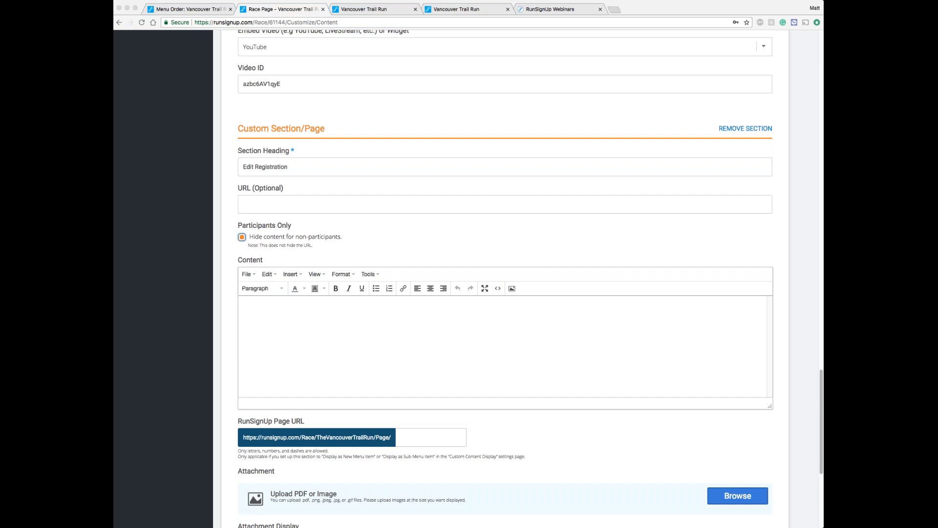
Step: Expand the race dashboard's Sponsors section and review its setup and management options
scroll(161, 113, up, 10)
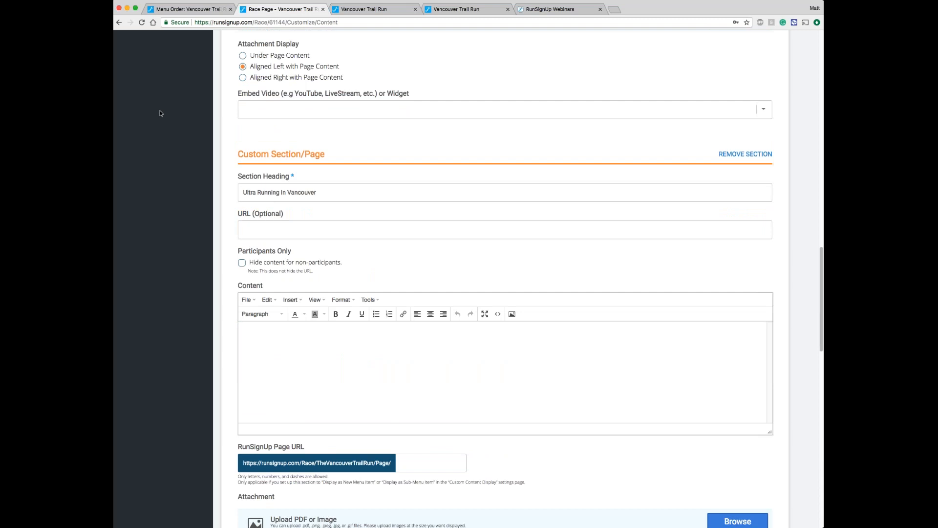
scroll(160, 114, up, 8)
scroll(160, 113, up, 8)
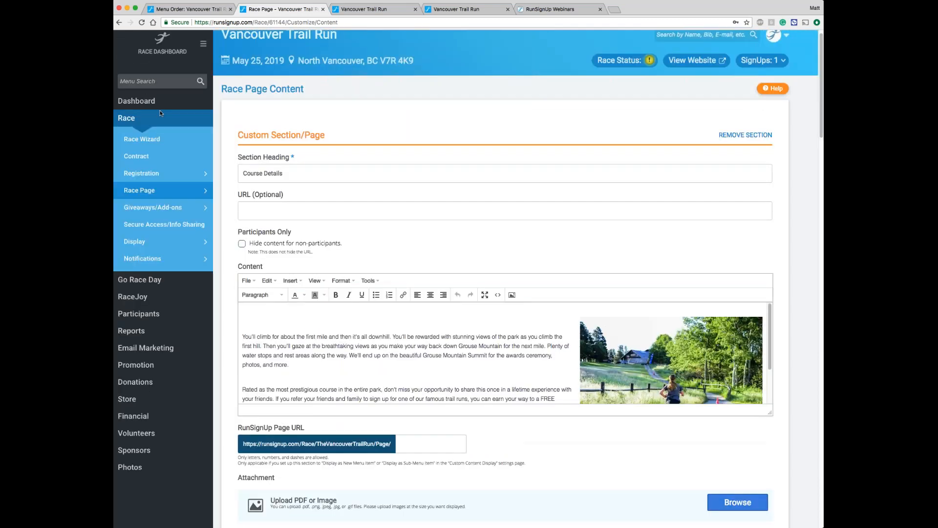
click(157, 454)
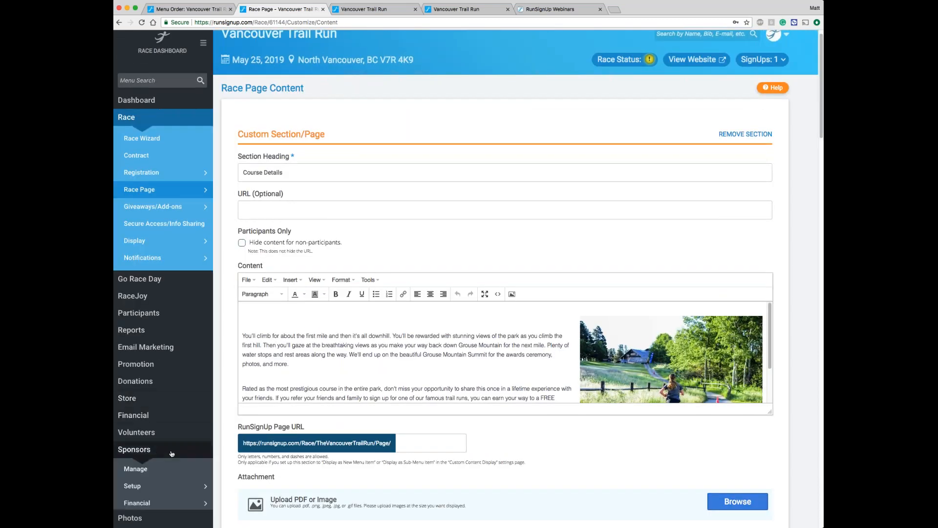
scroll(172, 454, down, 2)
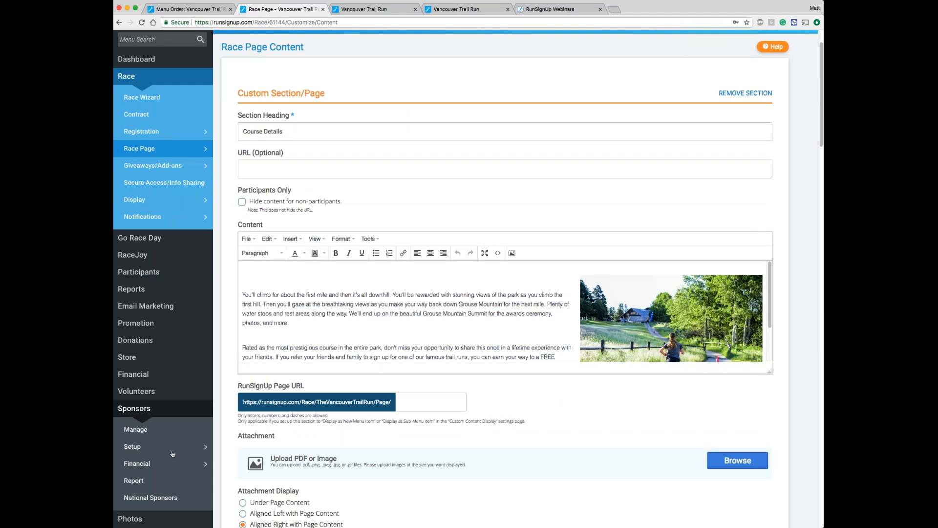
scroll(172, 454, down, 1)
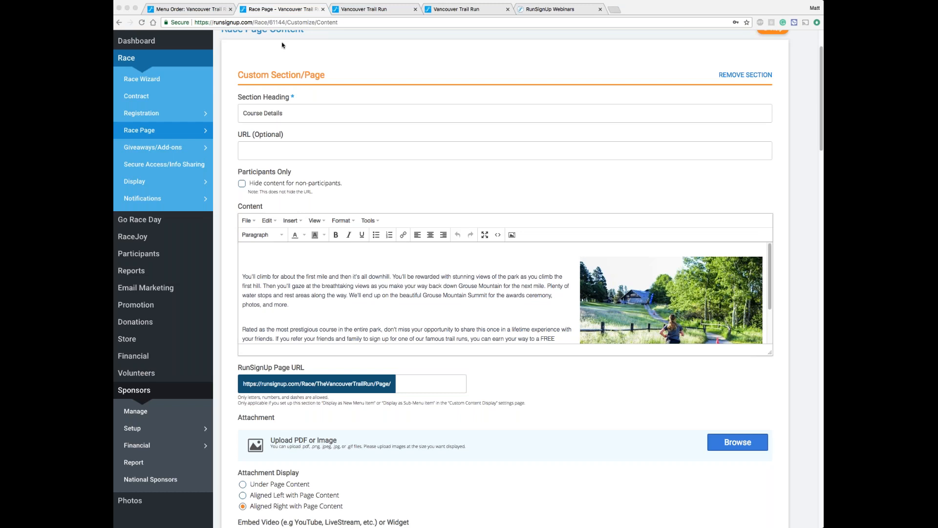
Step: Load the Timing Matt partner website, and replace it with the goodtimesraces.com website to view both examples
click(353, 26)
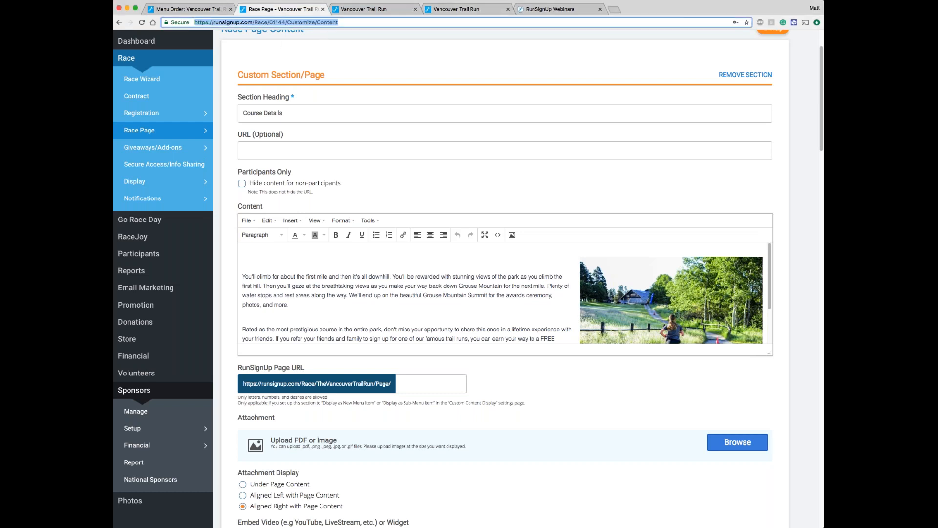
text(timingmatt.com)
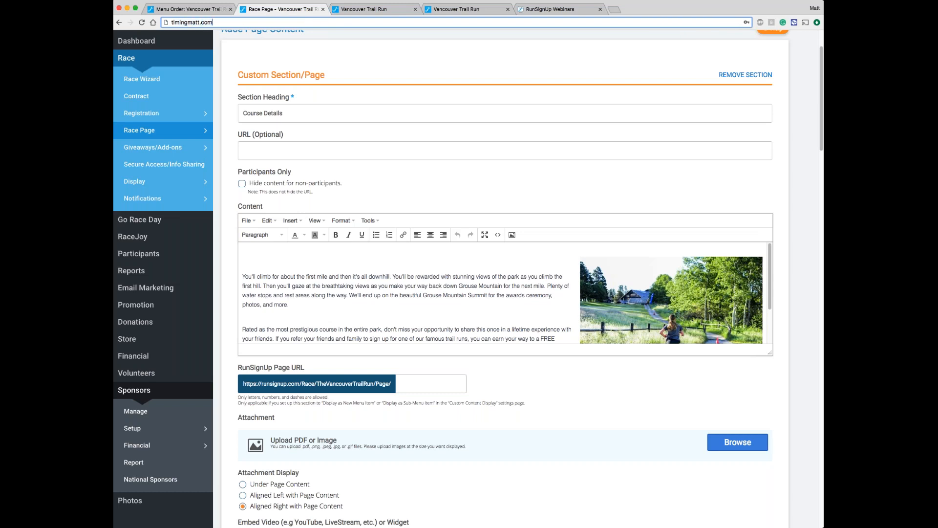
key(Return)
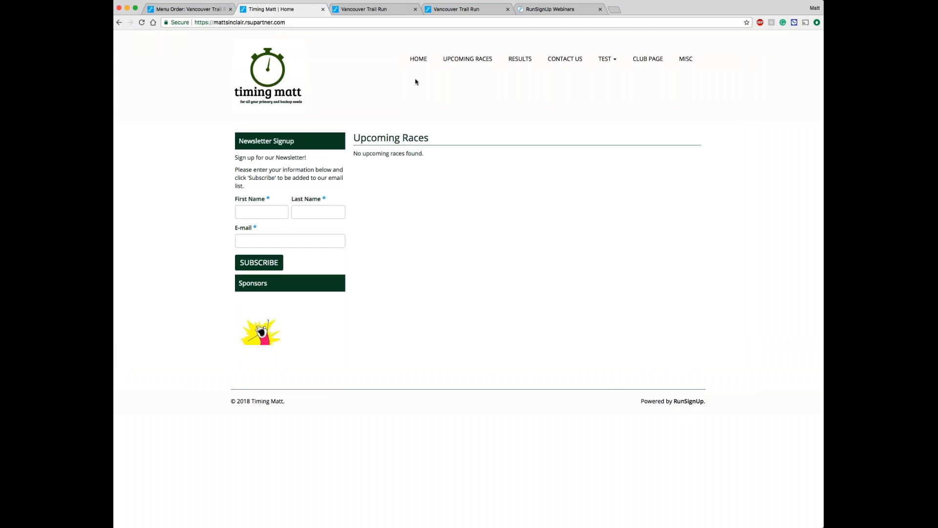
text(gtraces.com)
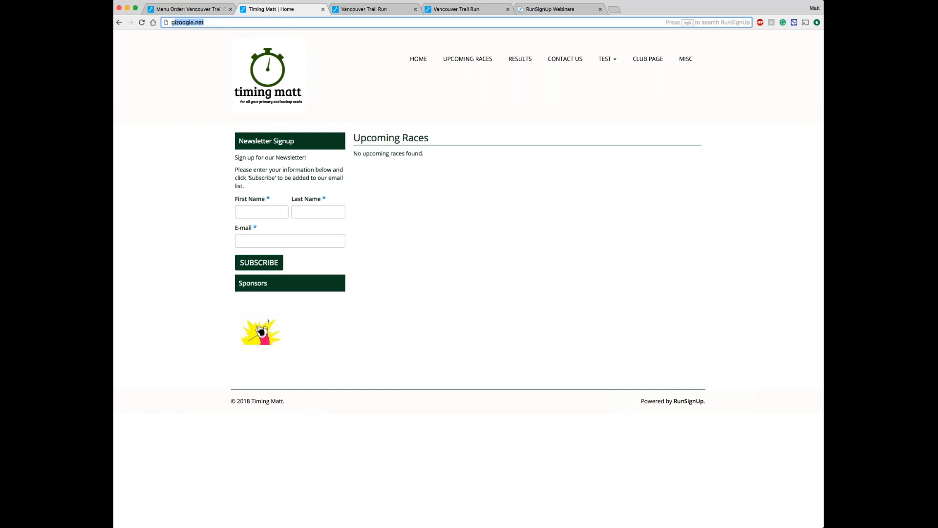
key(Return)
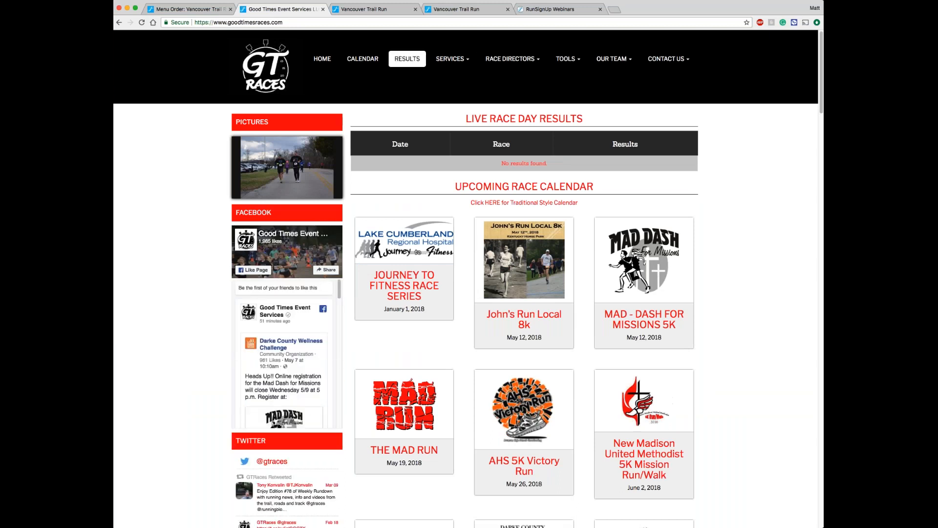
Step: Return to the Vancouver Trail Run race dashboard and open its Race Wizard
click(198, 11)
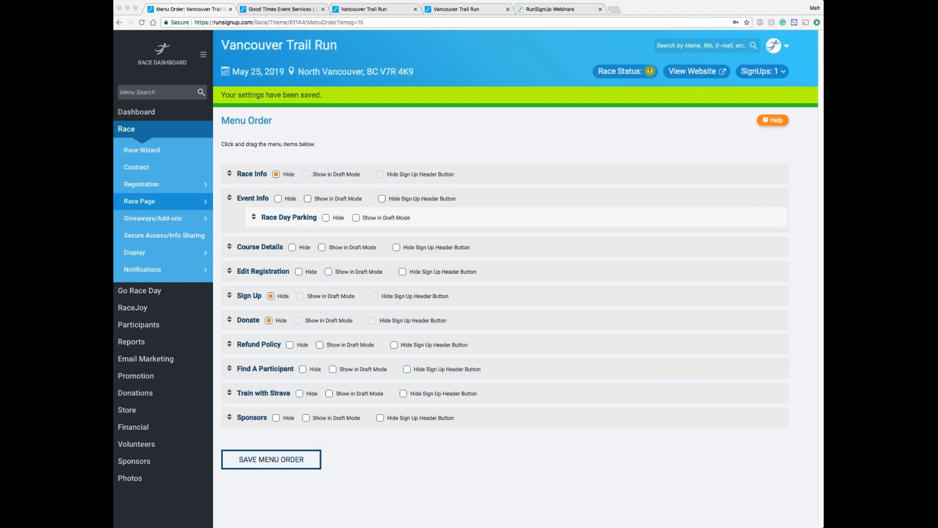
click(152, 148)
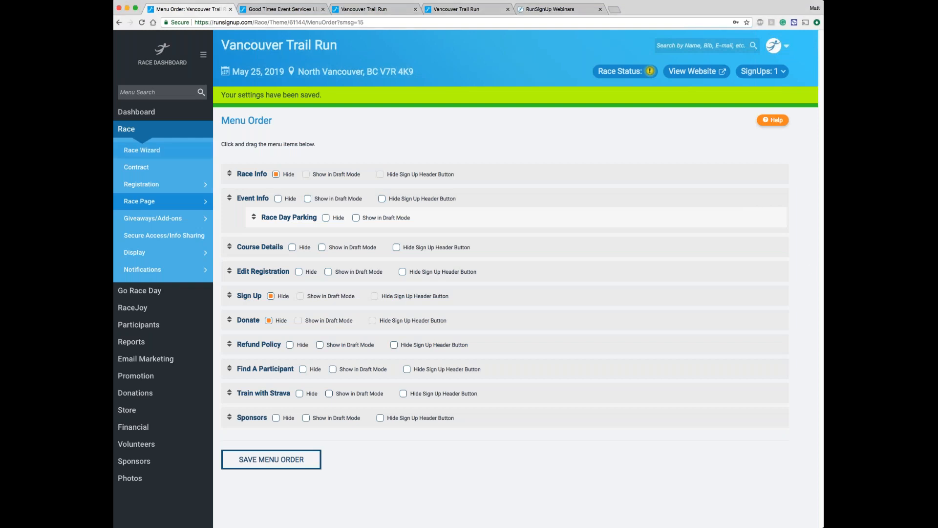
click(157, 151)
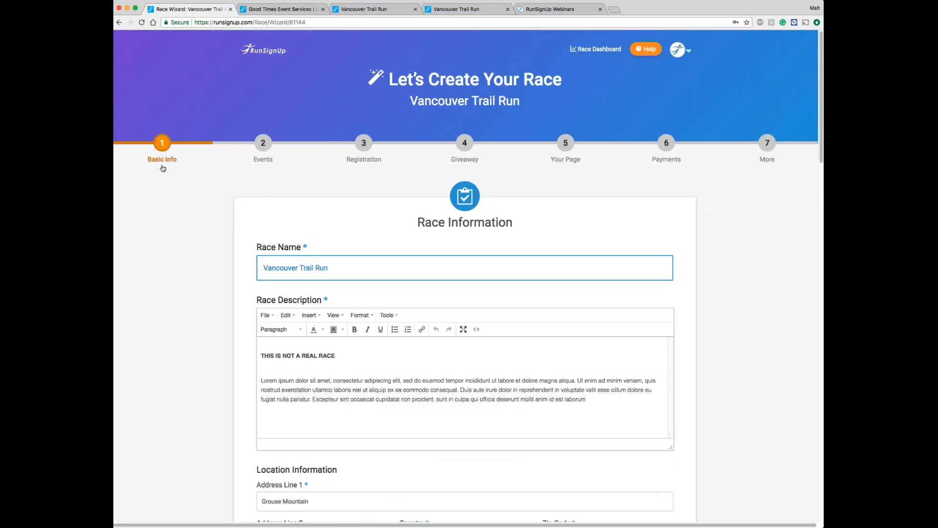
Step: Add another event named Virtual Trail Run with the type Virtual Race in the Basic Info step, and save it
scroll(164, 169, down, 9)
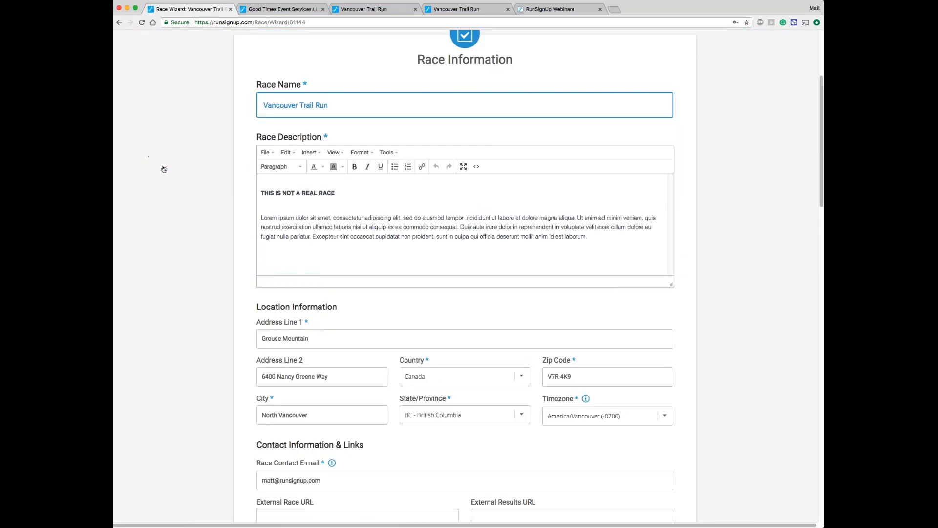
scroll(164, 169, down, 5)
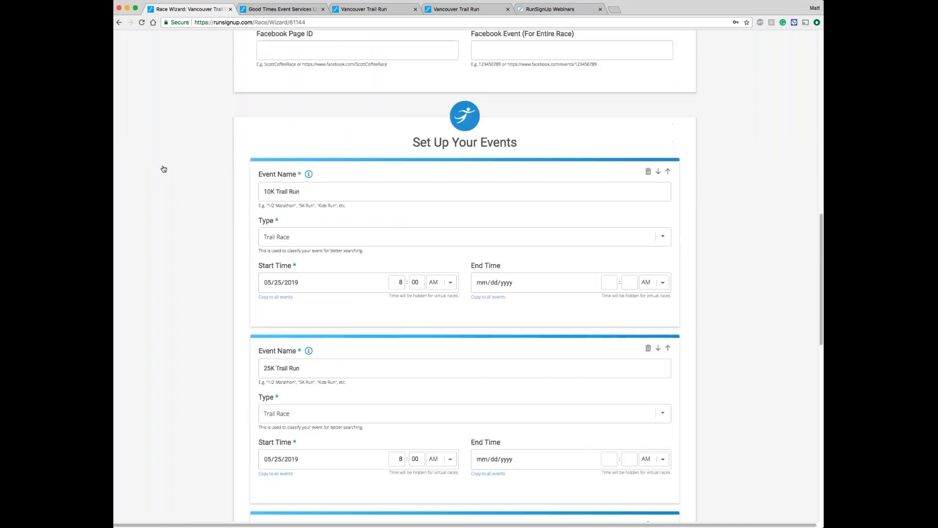
scroll(164, 168, down, 10)
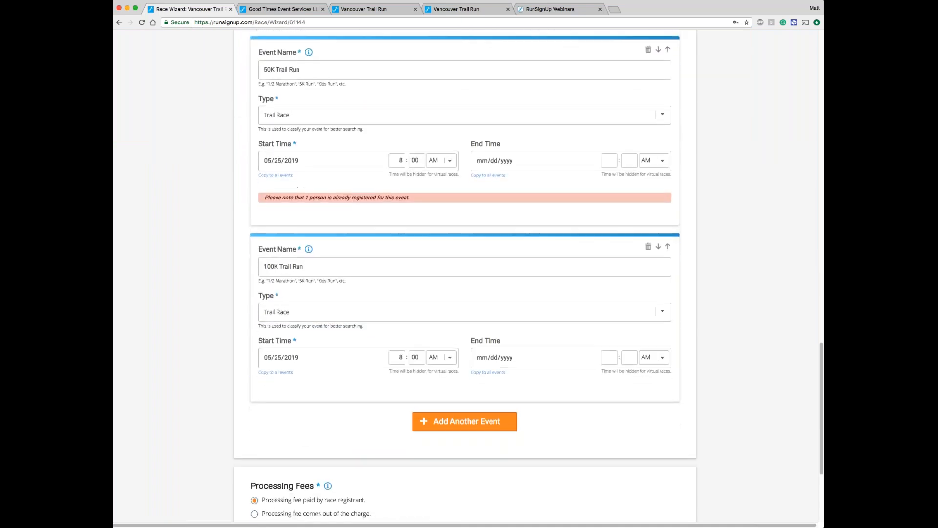
click(464, 421)
text(Virtual Trail Run)
key(Tab)
key(v)
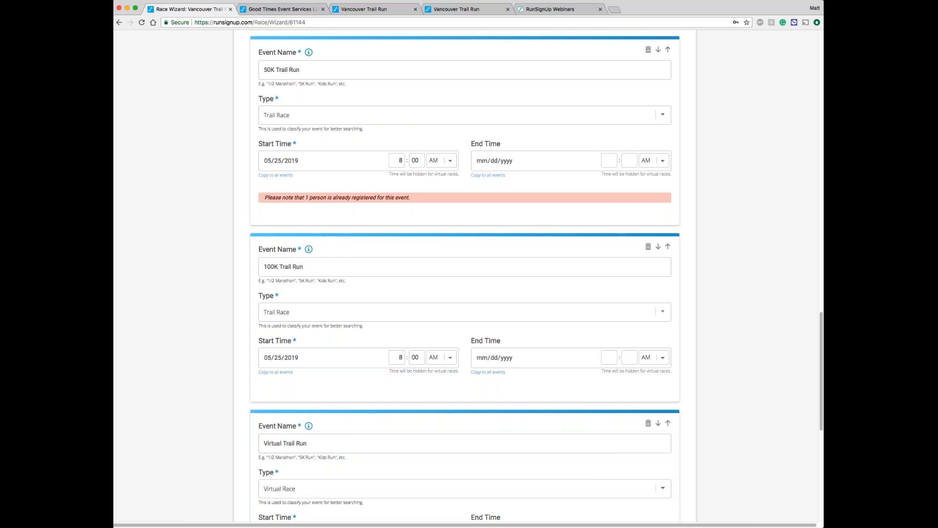
scroll(342, 360, down, 5)
scroll(342, 360, down, 4)
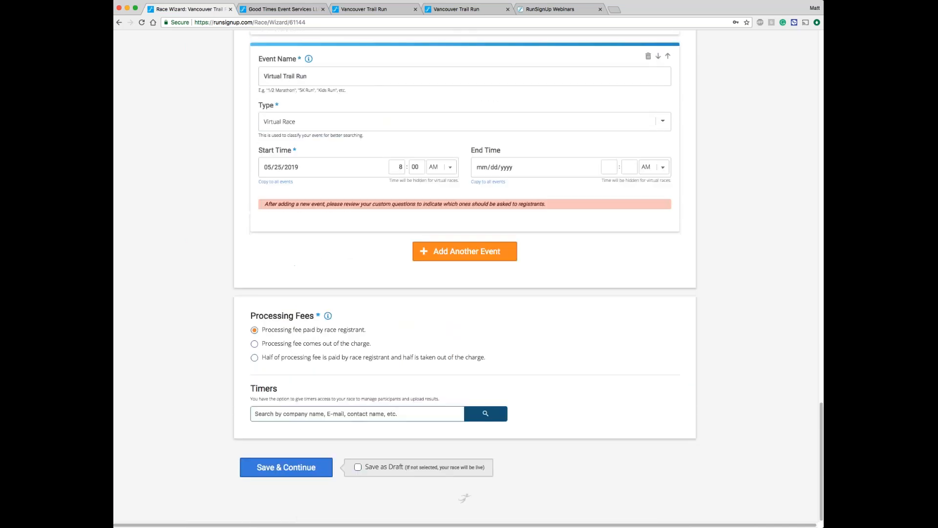
click(276, 469)
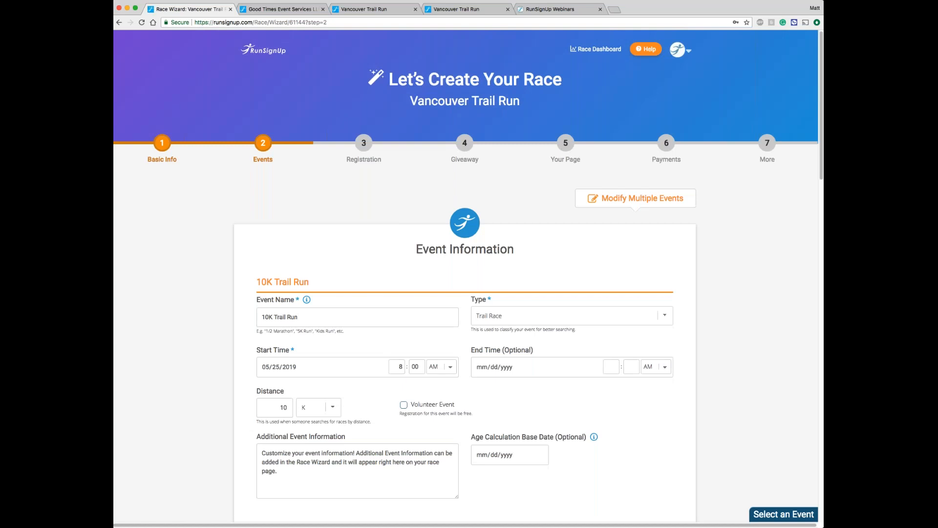
Step: View the race website from the dashboard and examine how the Virtual Trail Run is listed among the events
click(596, 49)
click(698, 72)
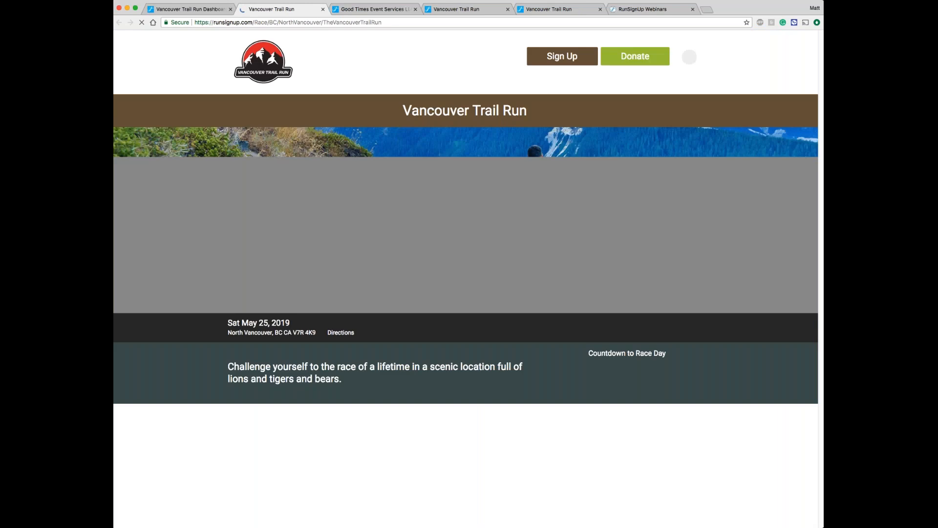
scroll(473, 152, down, 4)
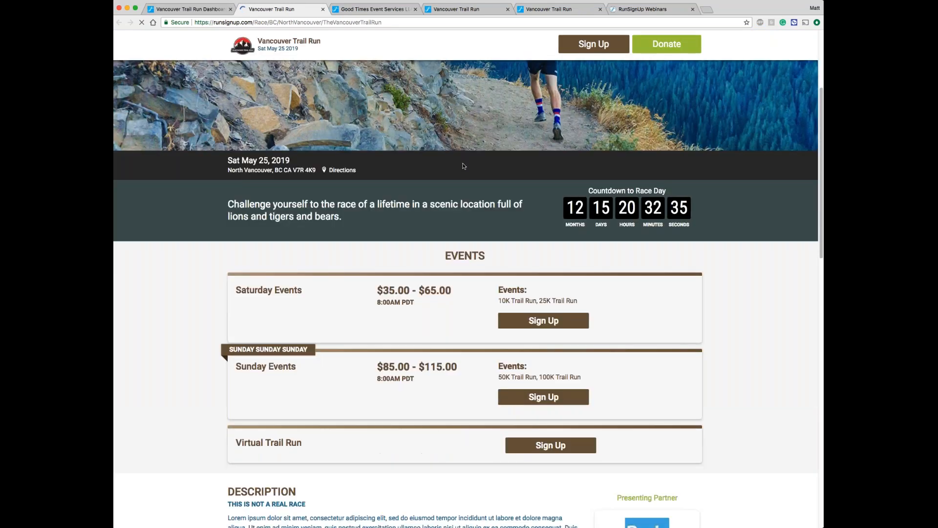
scroll(473, 153, down, 1)
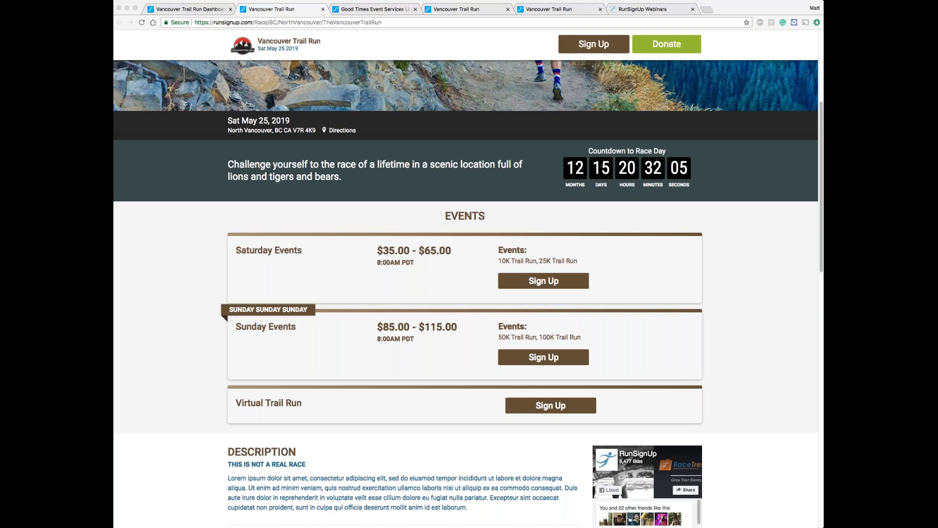
click(815, 296)
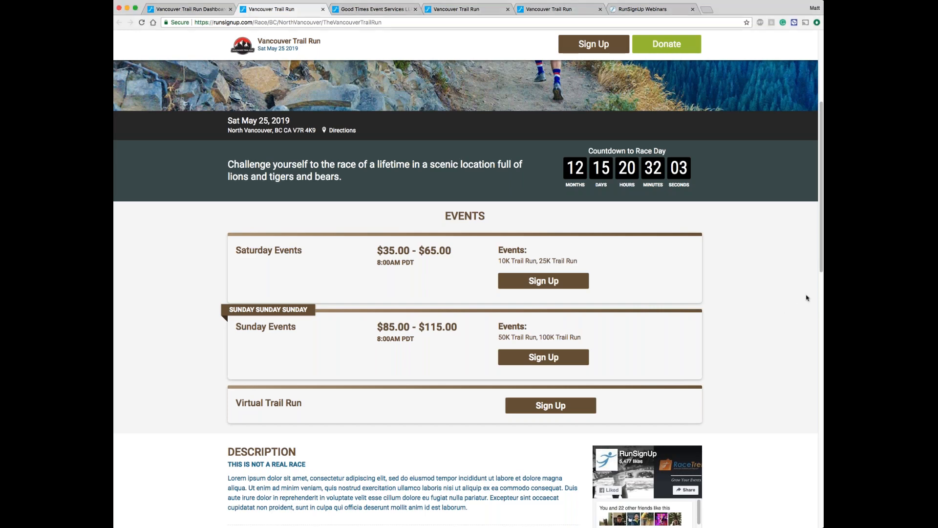
scroll(807, 297, up, 5)
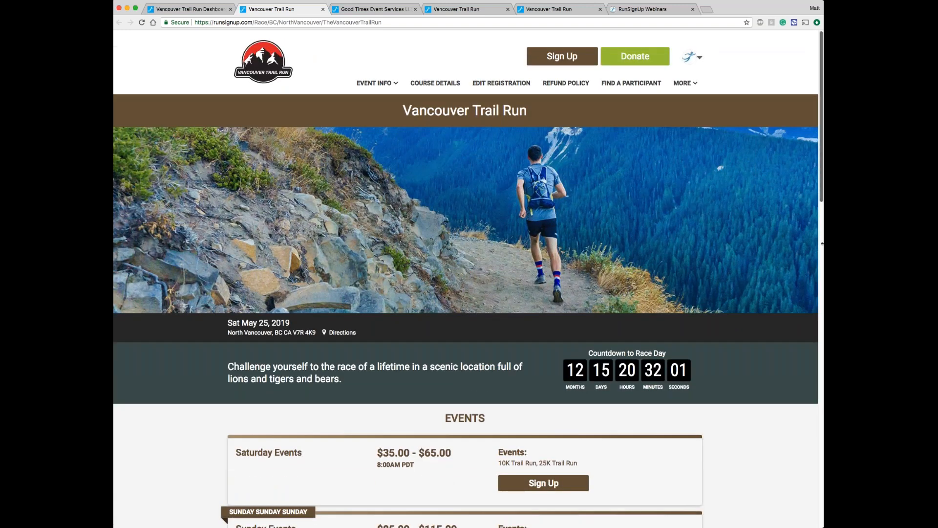
Step: Narrow the browser window to phone width, check the race website's mobile layout and menu, and restore the window's width
drag(823, 243, 538, 242)
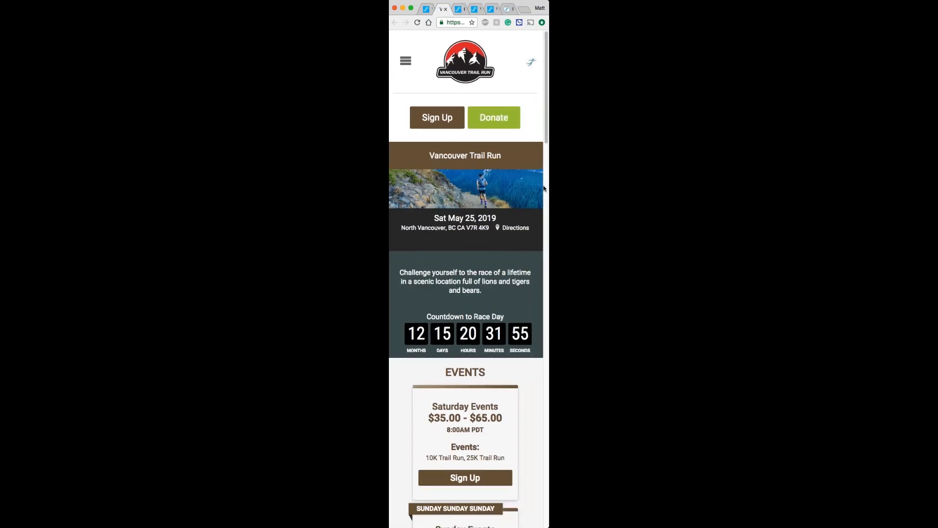
click(405, 62)
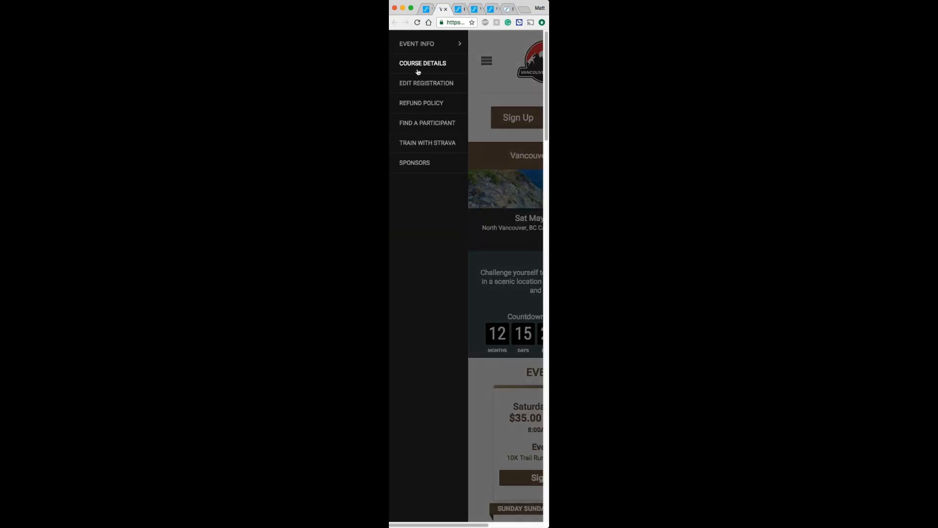
click(486, 62)
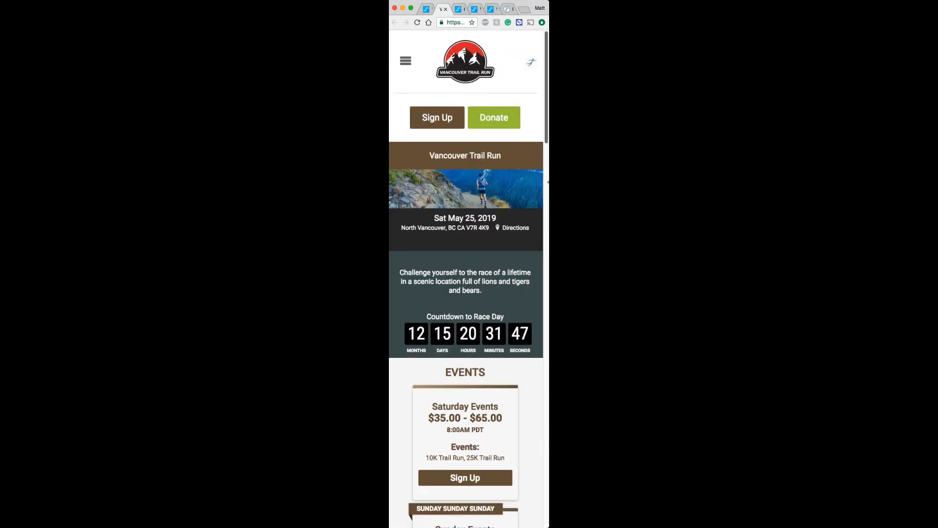
drag(549, 264, 834, 220)
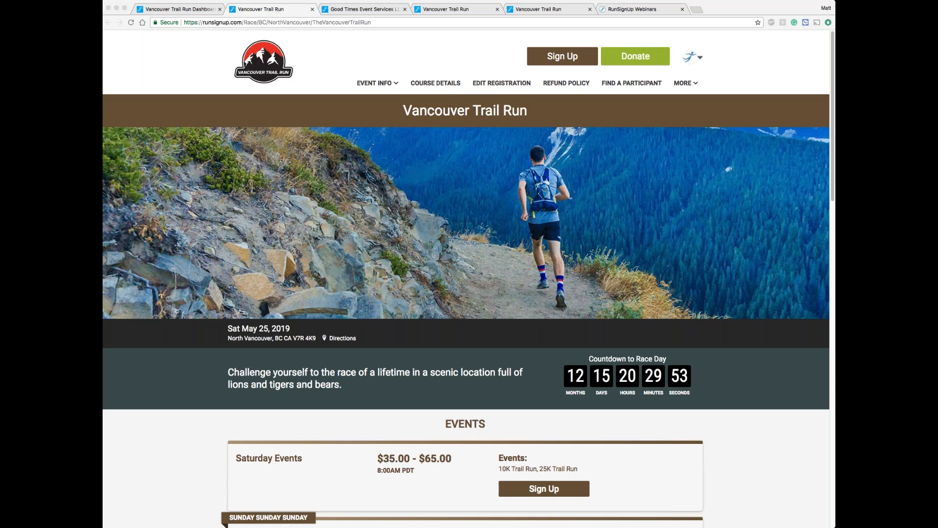
Step: Try a race sign-up for the saved registrant, choosing the 10K Trail Run under Saturday Events
click(165, 64)
click(562, 57)
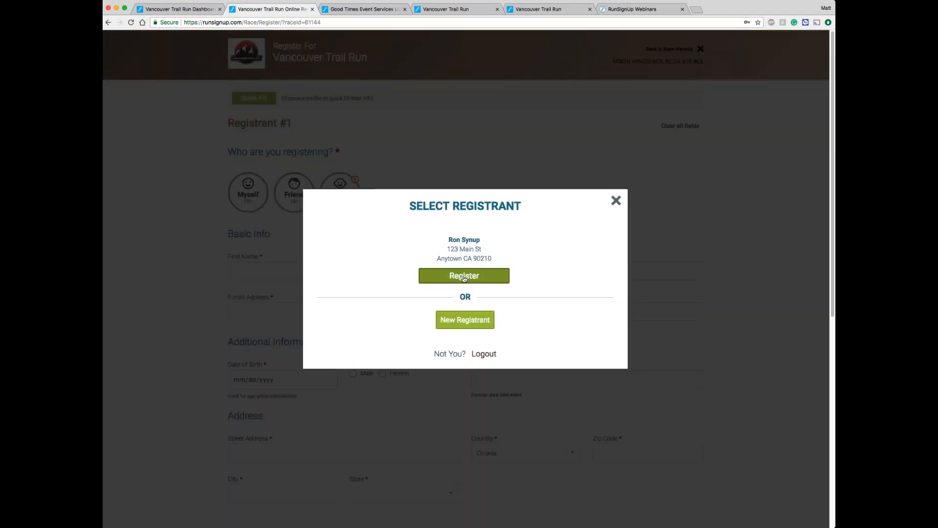
click(464, 276)
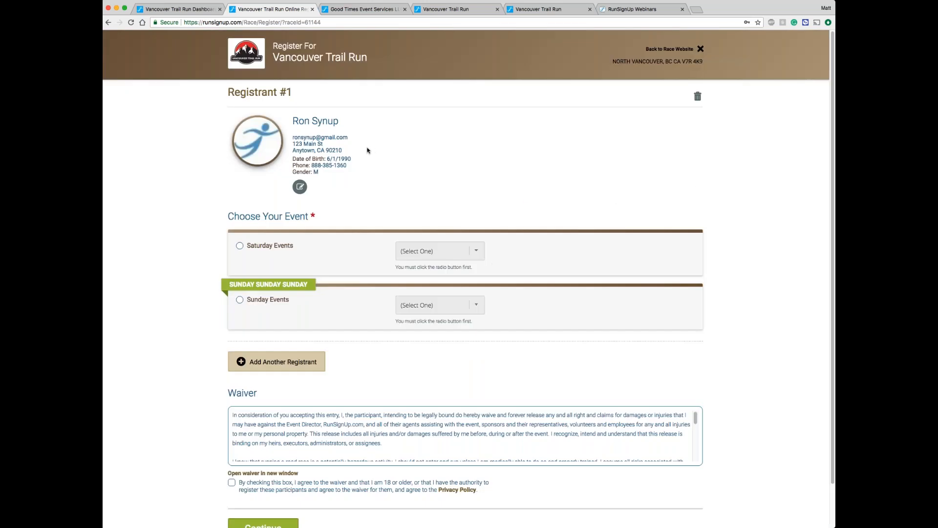
click(261, 247)
click(475, 251)
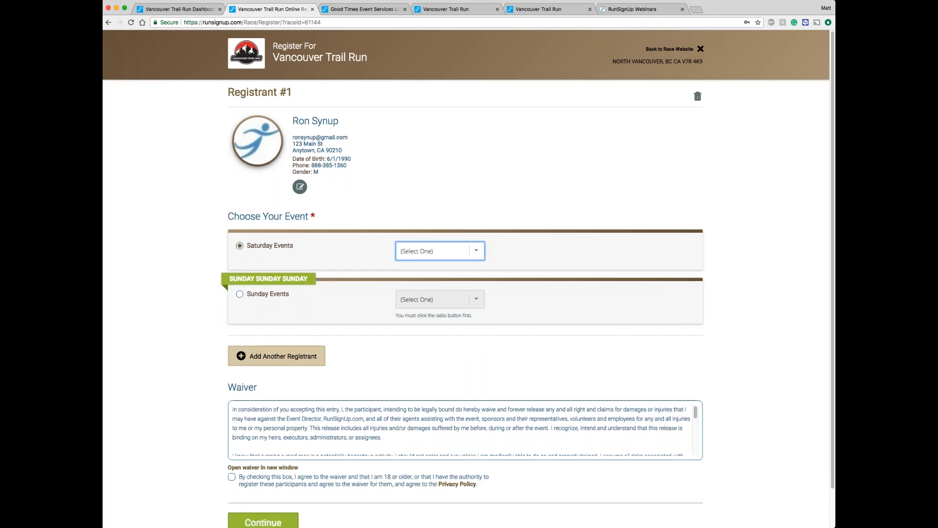
click(478, 262)
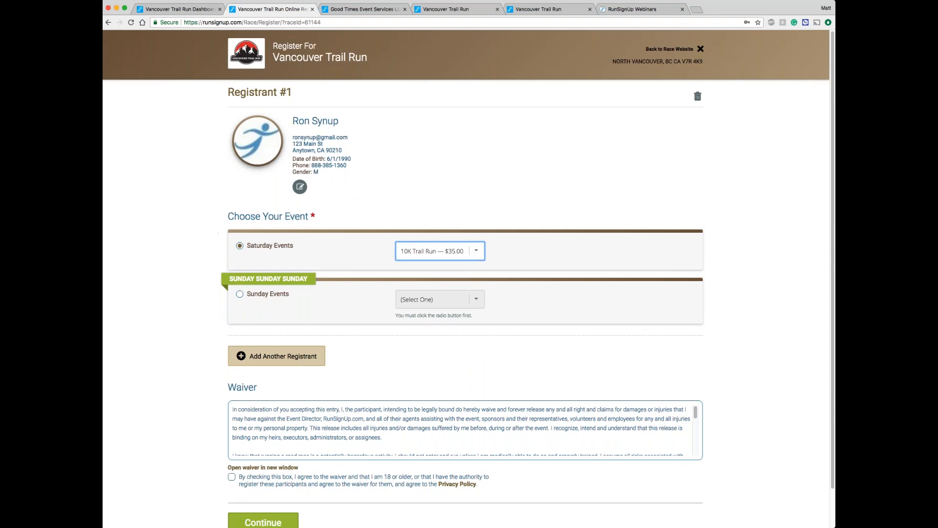
Step: Leave the registration form for the race website and return to the Race Dashboard
click(674, 50)
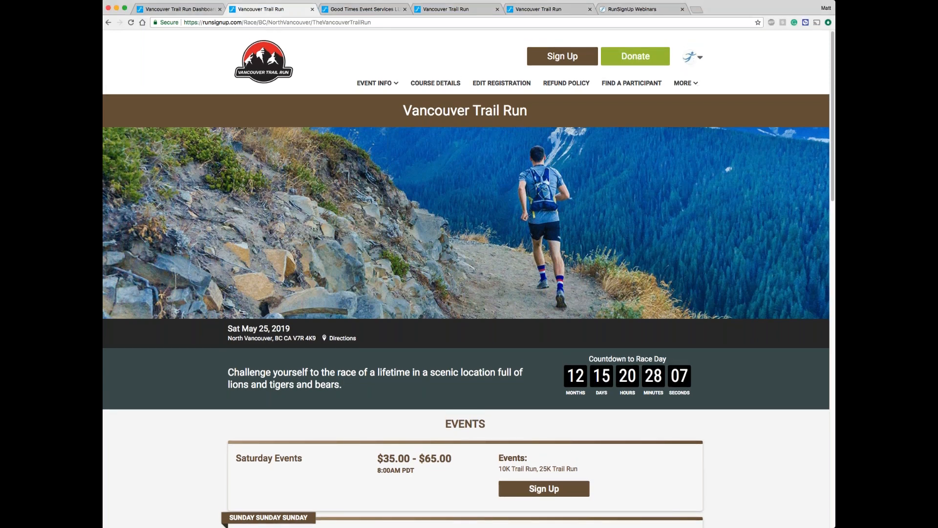
click(693, 57)
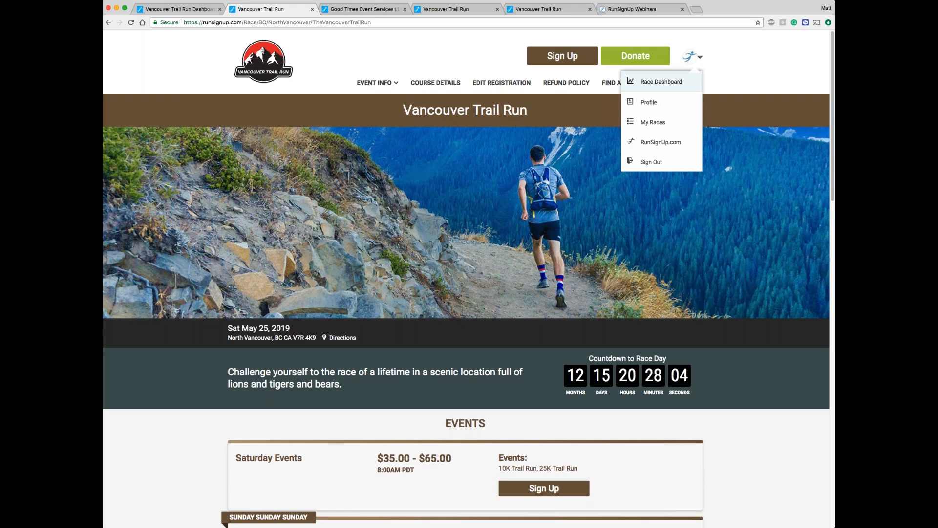
click(661, 81)
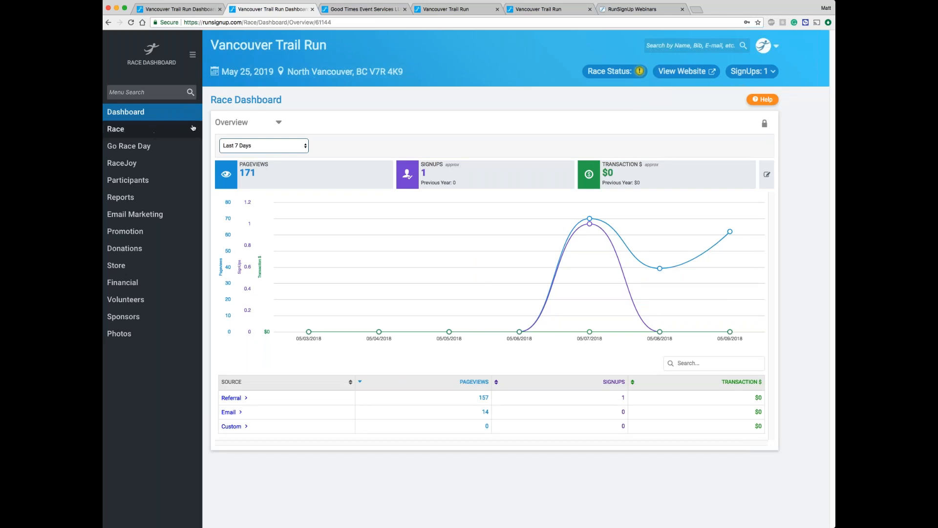
Step: View the race website from the dashboard, check its full web address, and return to the Race Dashboard
click(684, 71)
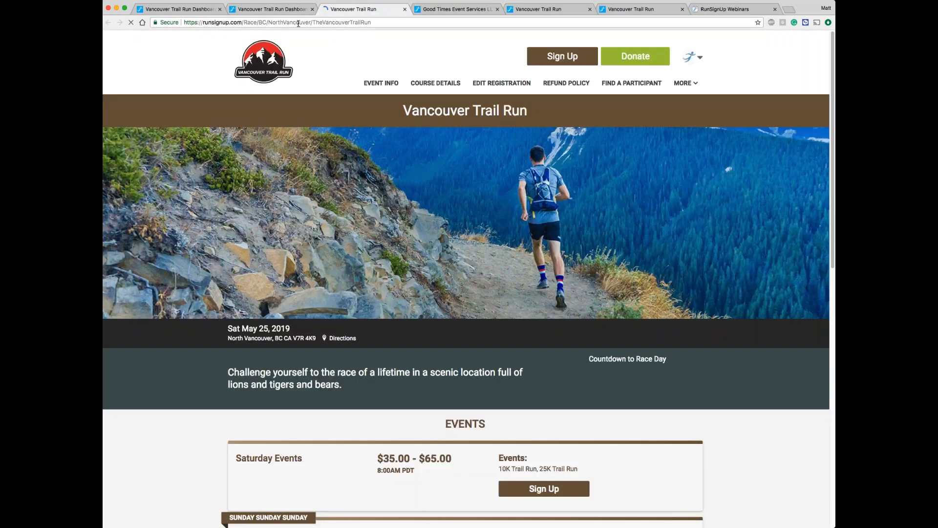
click(299, 23)
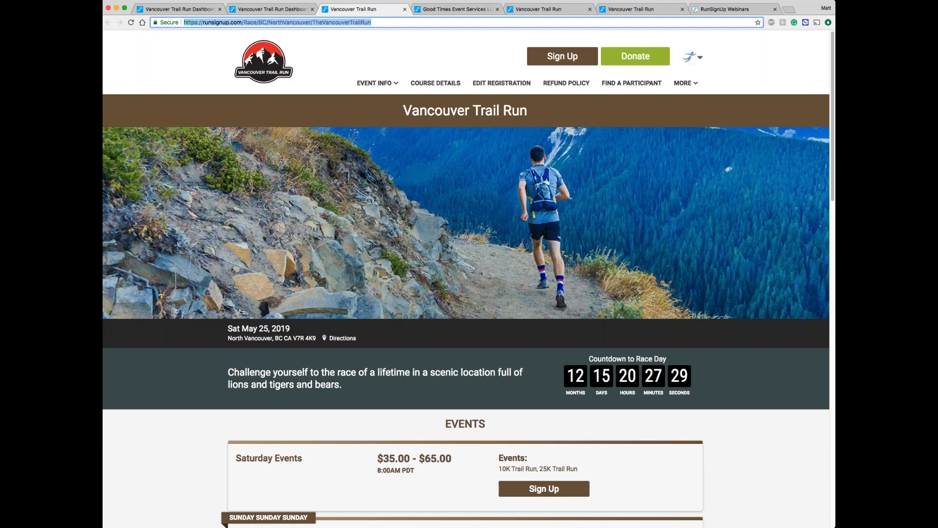
click(272, 9)
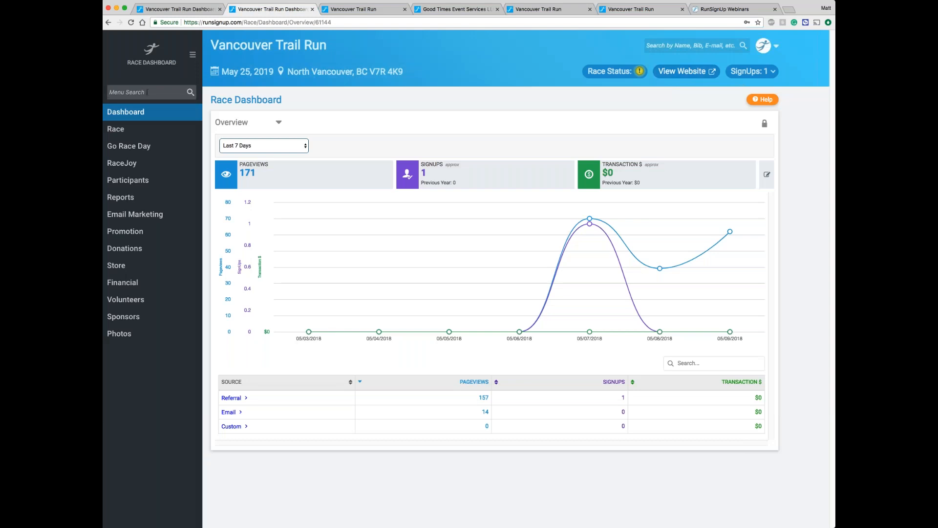
Step: Search the dashboard menu for "url", open the Race URLs settings, and examine the custom URL vancouvertrailrun
text(url)
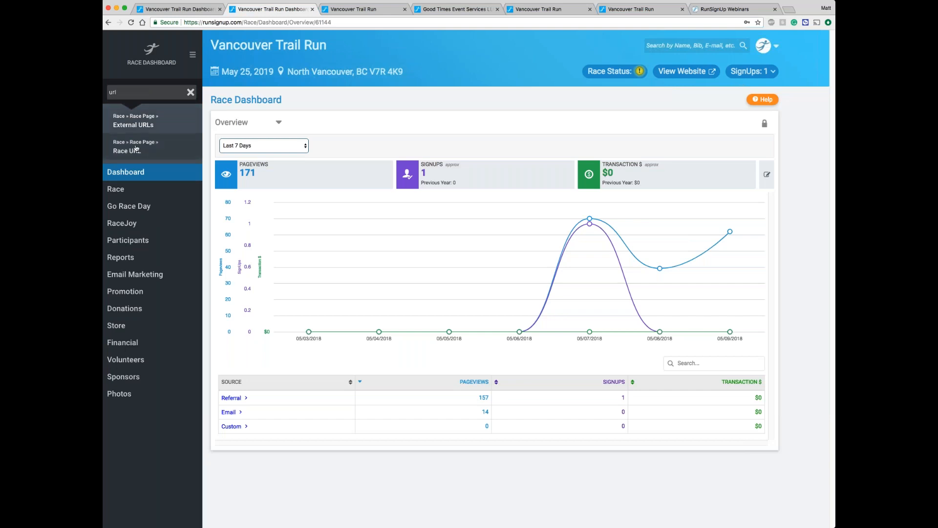
click(153, 149)
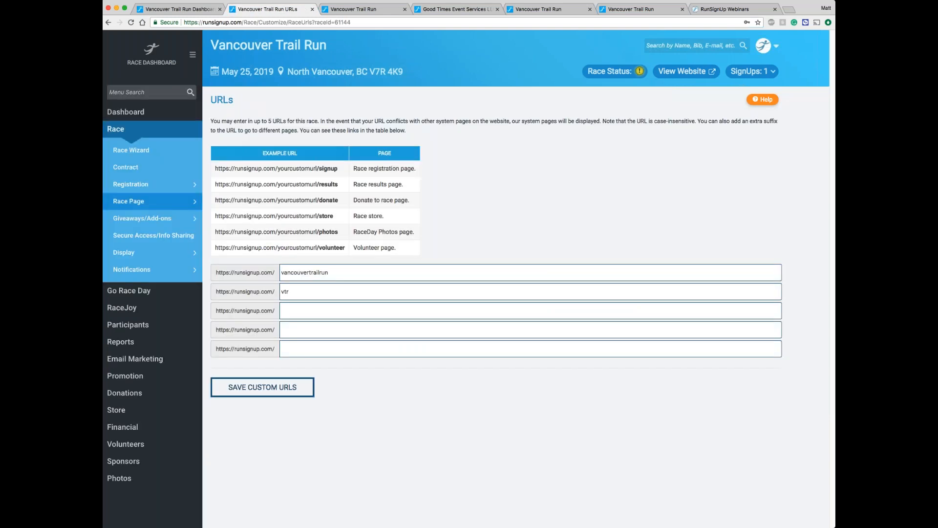
drag(352, 274, 268, 273)
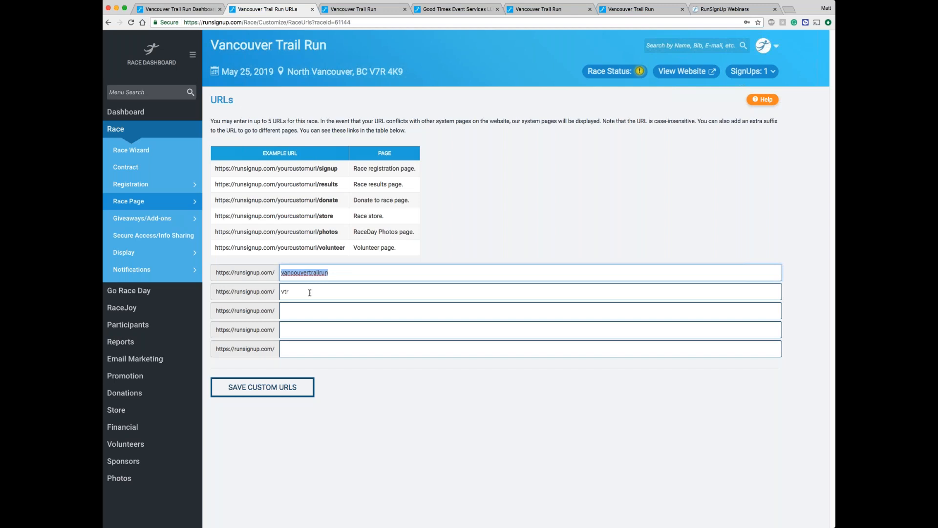
Step: Go to runsignup.com/vtr to test the race's short custom URL and check the resulting page's address
key(super+l)
text(runsignup.com/)
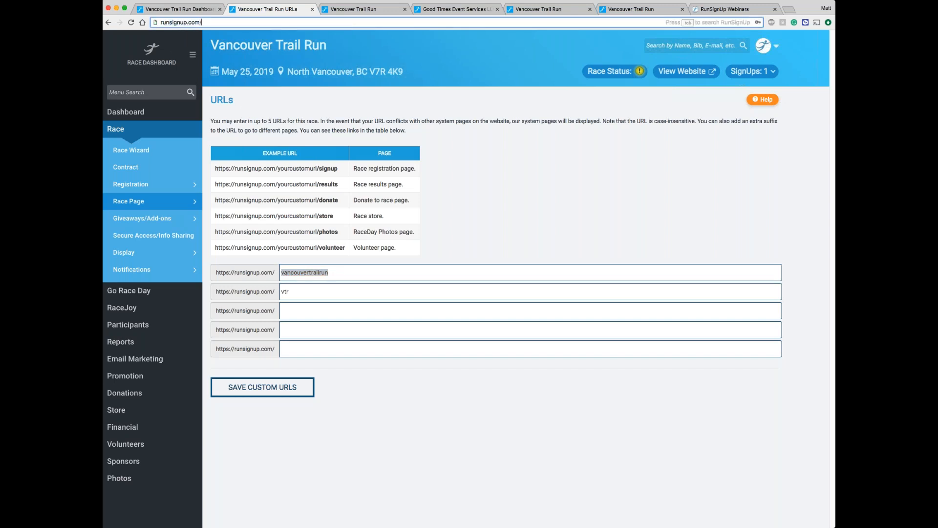
text(vtr)
key(Return)
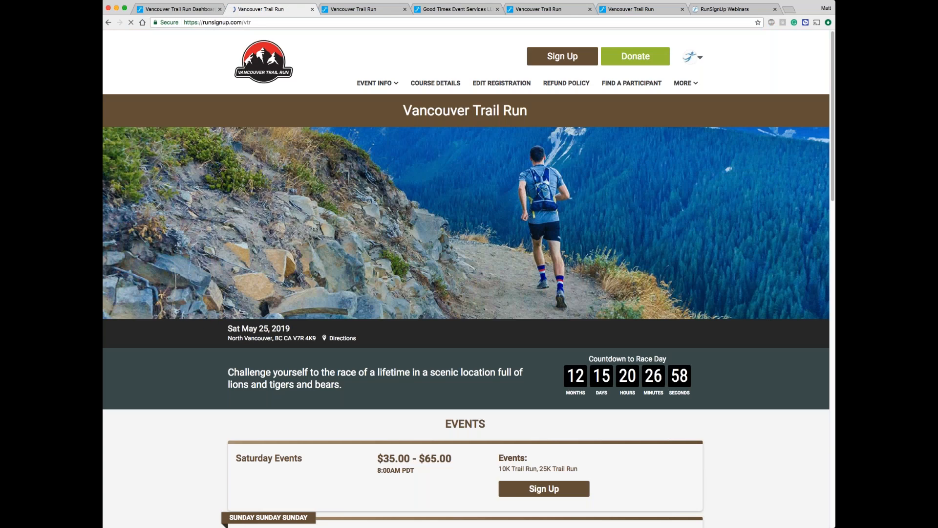
click(294, 22)
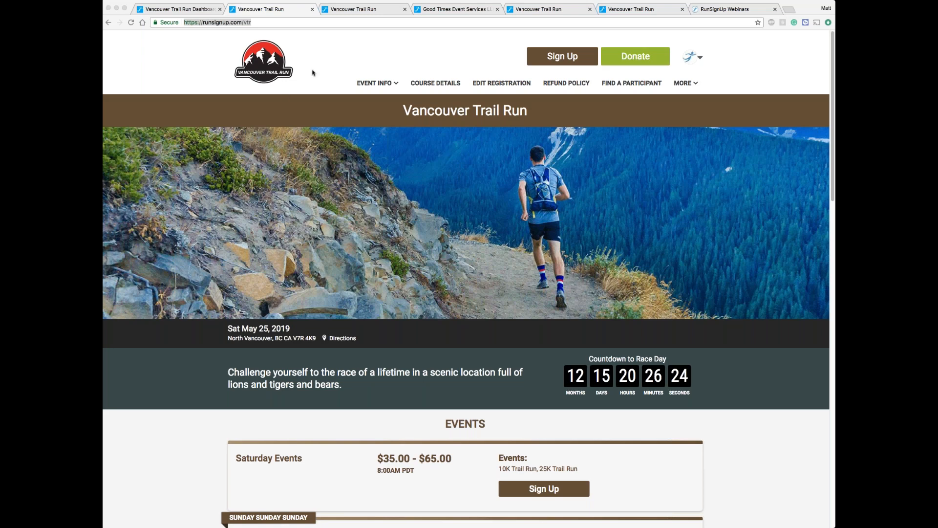
Step: Check the Event Info submenu on the race website and return to its home page through the logo
click(387, 86)
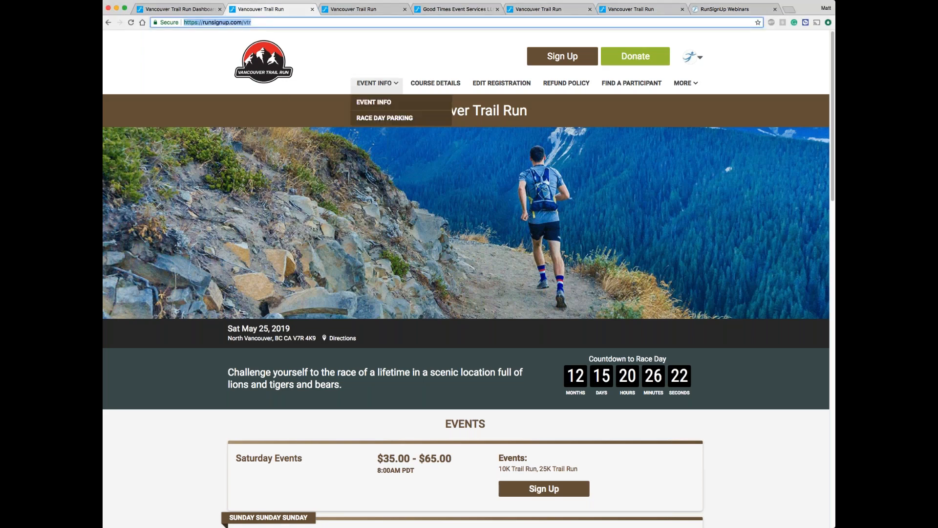
mouse_move(355, 85)
click(258, 69)
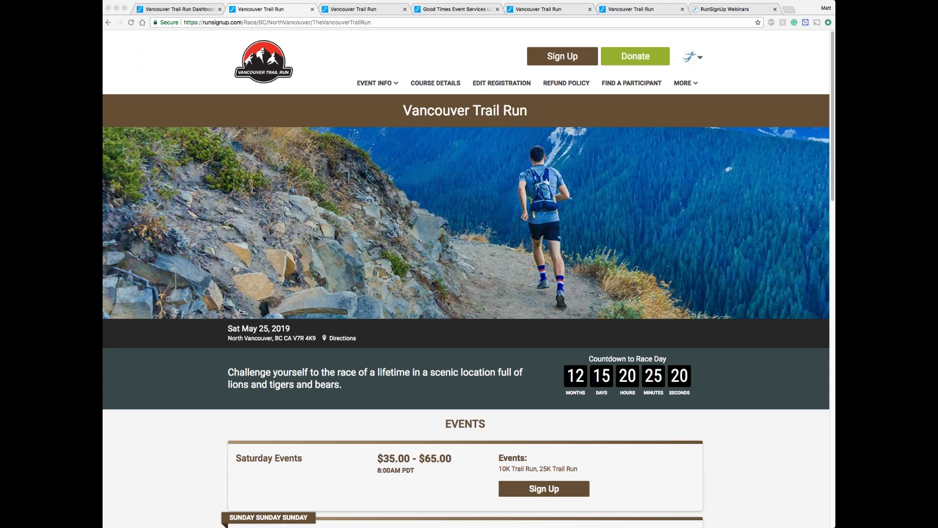
Step: Leave the race website for the My Races list and open the dashboard of the past RM Timing Test Race
click(691, 60)
click(691, 60)
click(654, 161)
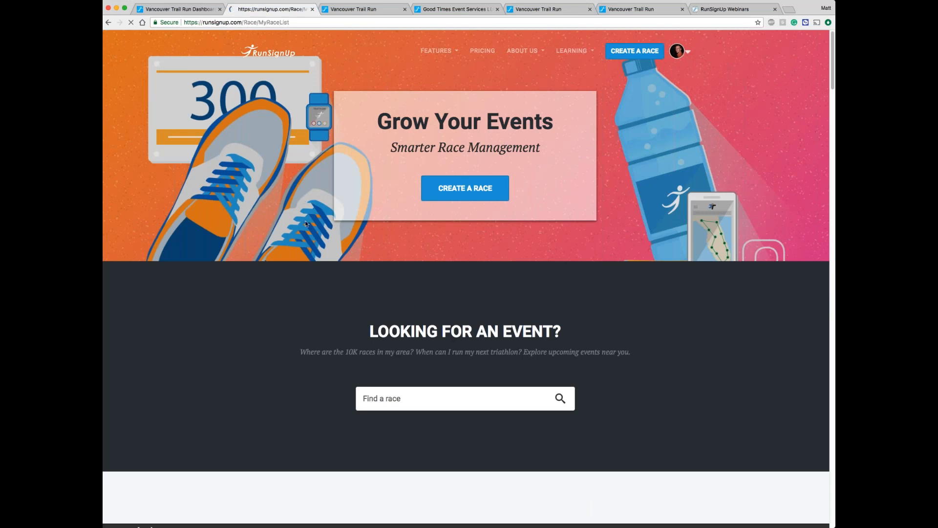
scroll(306, 224, down, 1)
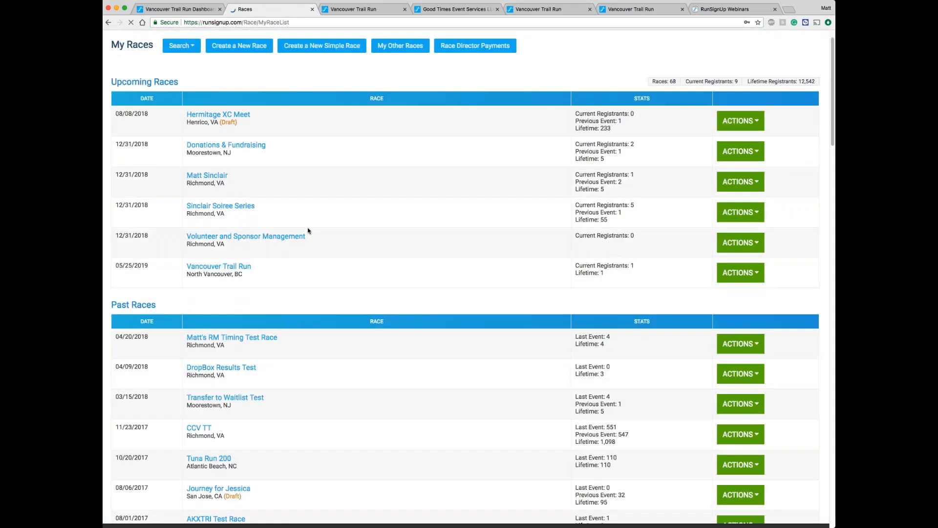
scroll(306, 224, down, 1)
click(239, 326)
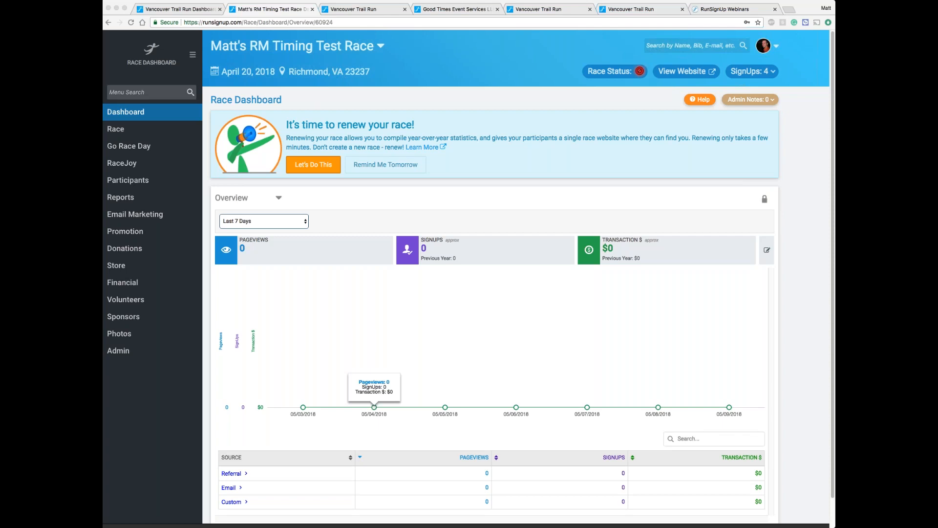
Step: Visit coke10k.com to examine the Coke 10K race website, close it, and return to the Vancouver Trail Run dashboard
click(389, 23)
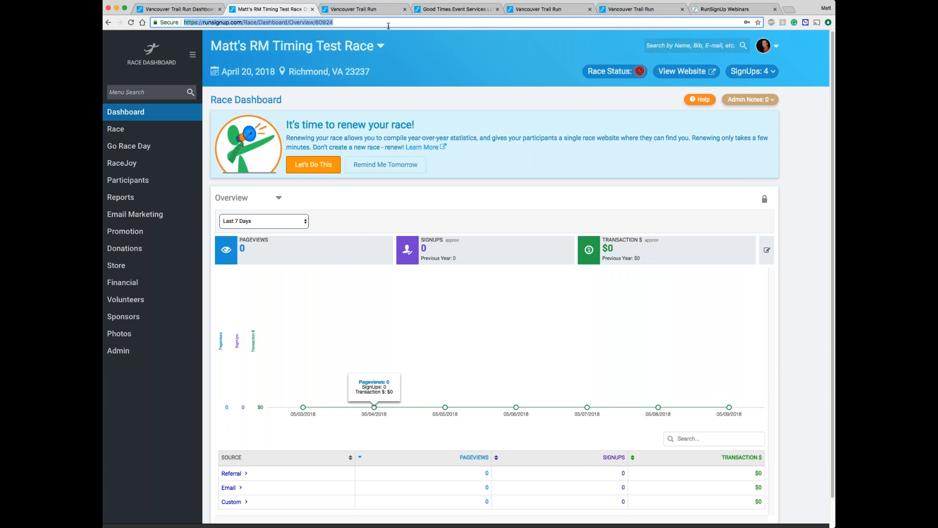
text(coke10k.com)
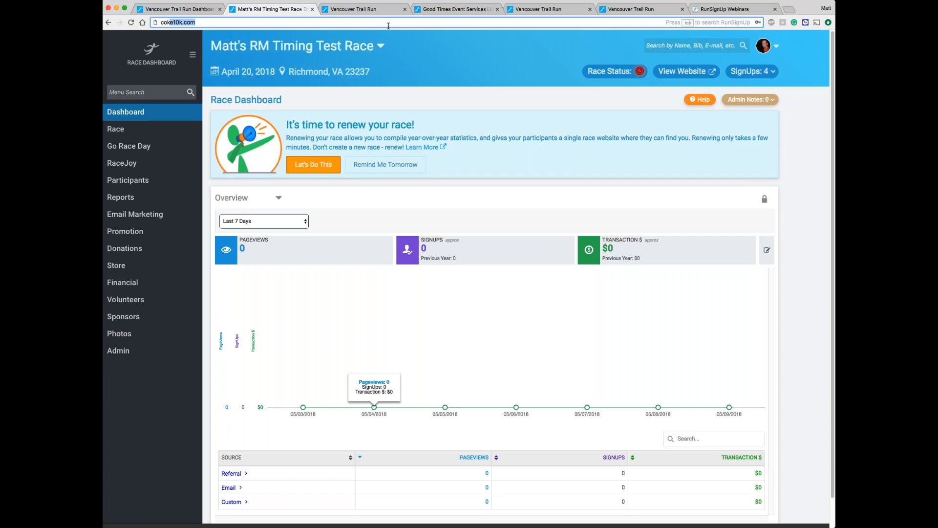
key(Return)
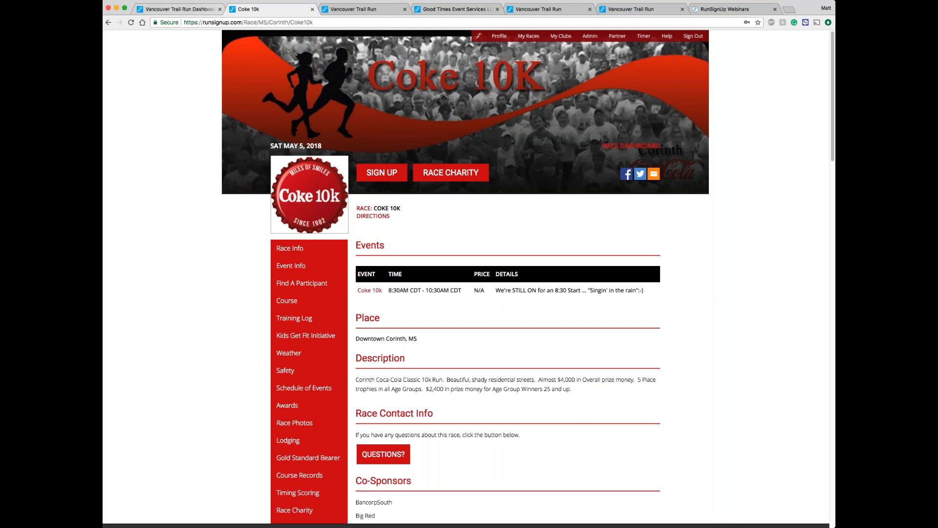
click(312, 9)
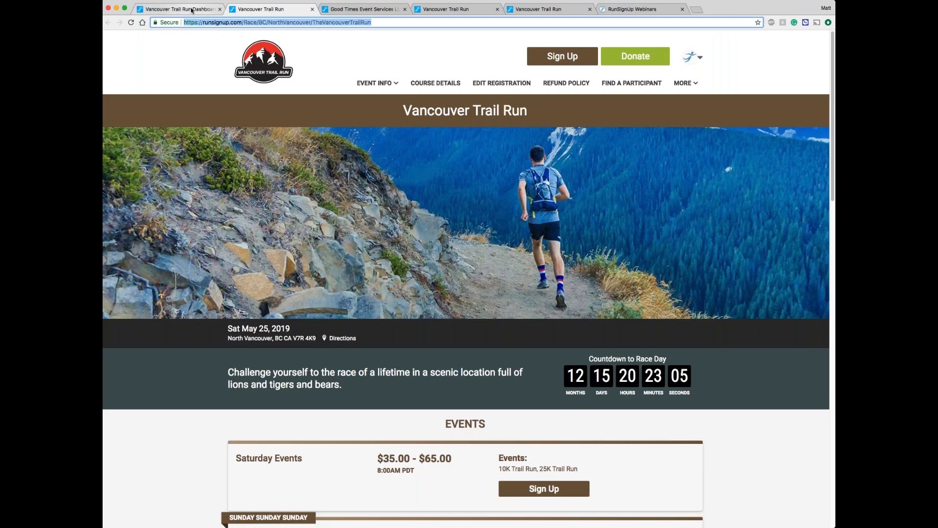
click(192, 11)
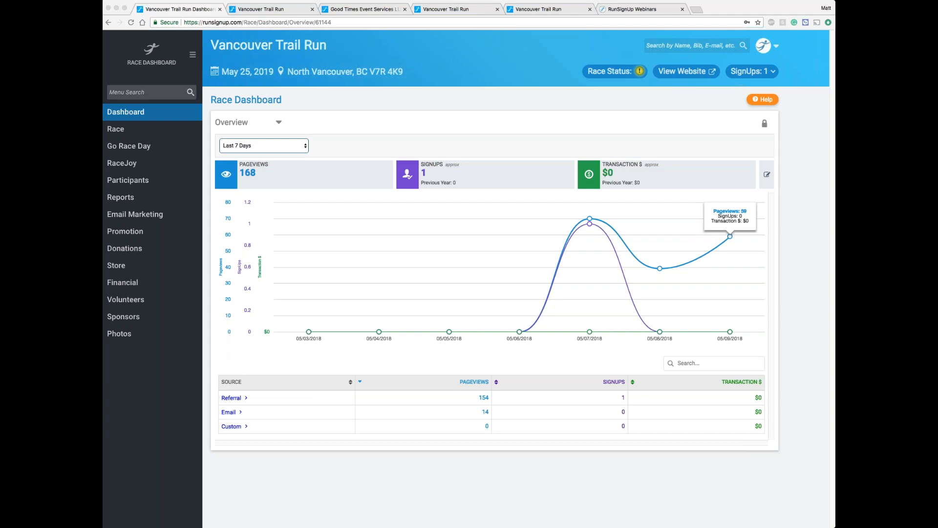
Step: Open resources.runsignup.com/webinar-calendar and look through the upcoming and previously recorded webinars
click(377, 22)
text(r)
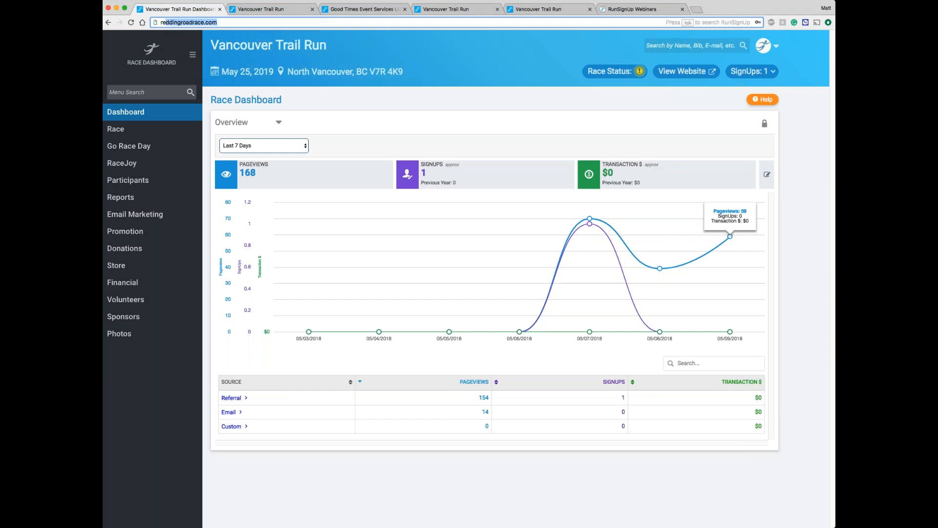
text(esou)
key(Return)
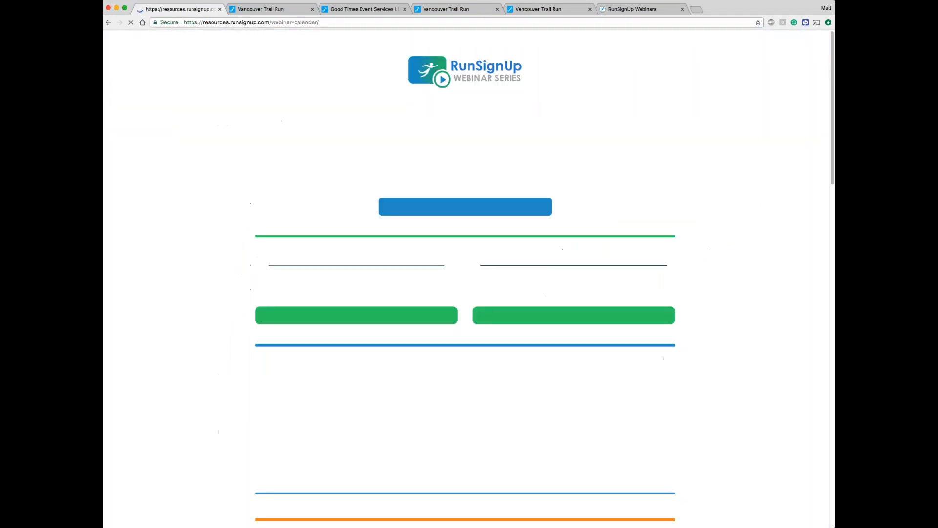
scroll(268, 200, down, 6)
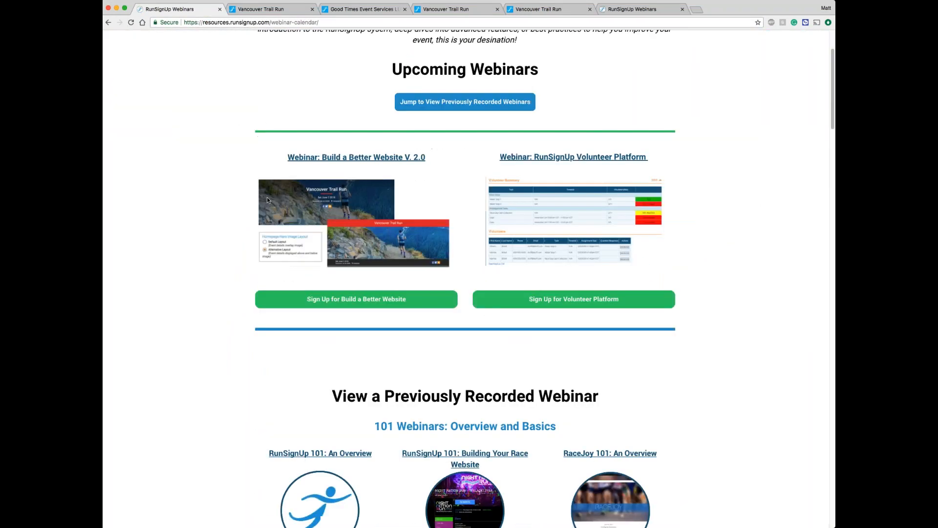
scroll(267, 200, down, 4)
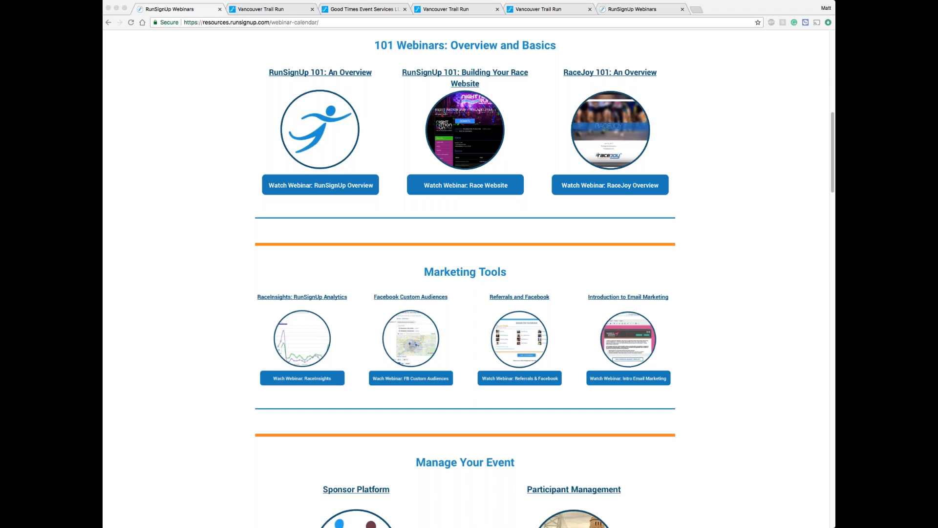
scroll(807, 266, up, 10)
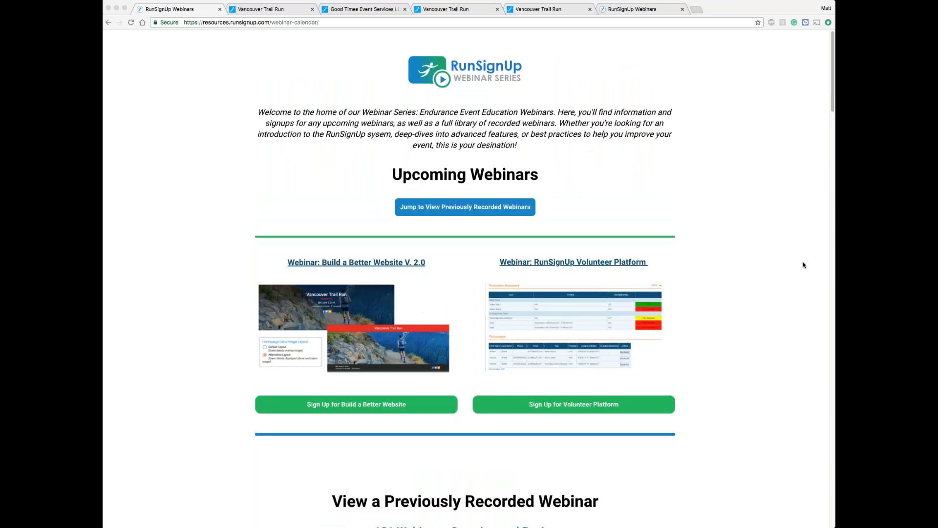